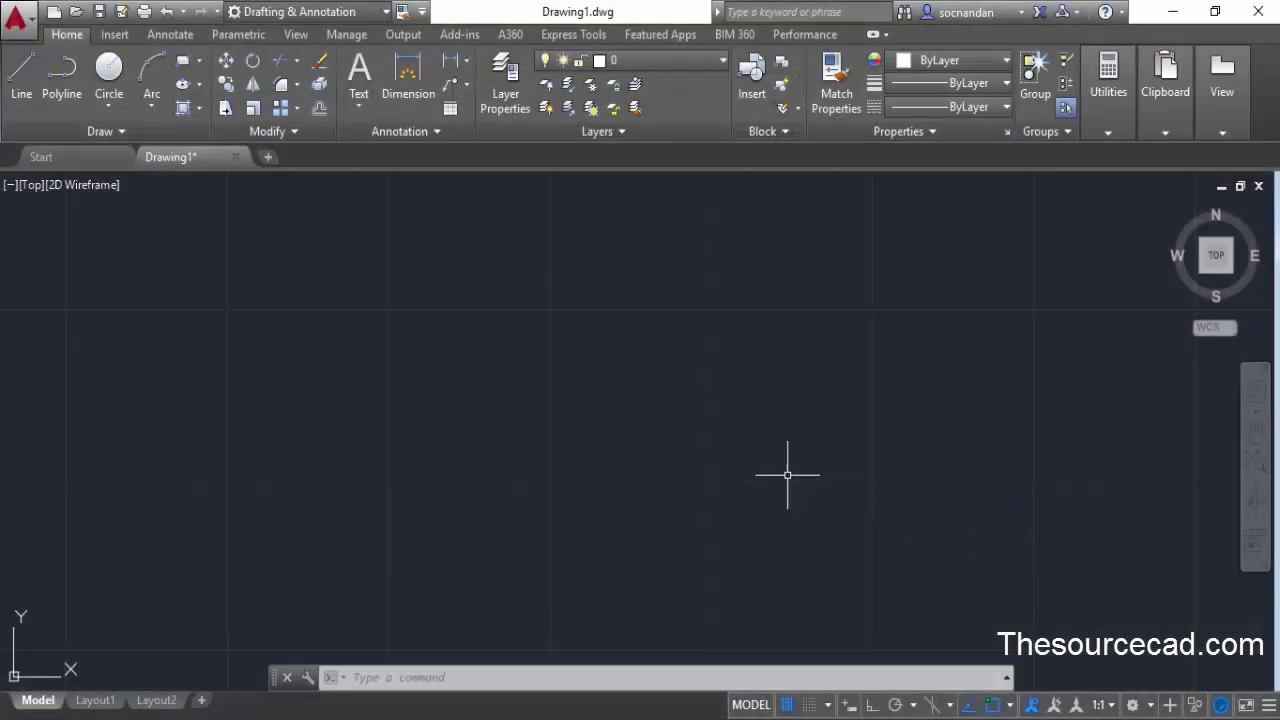
left_click(368, 14)
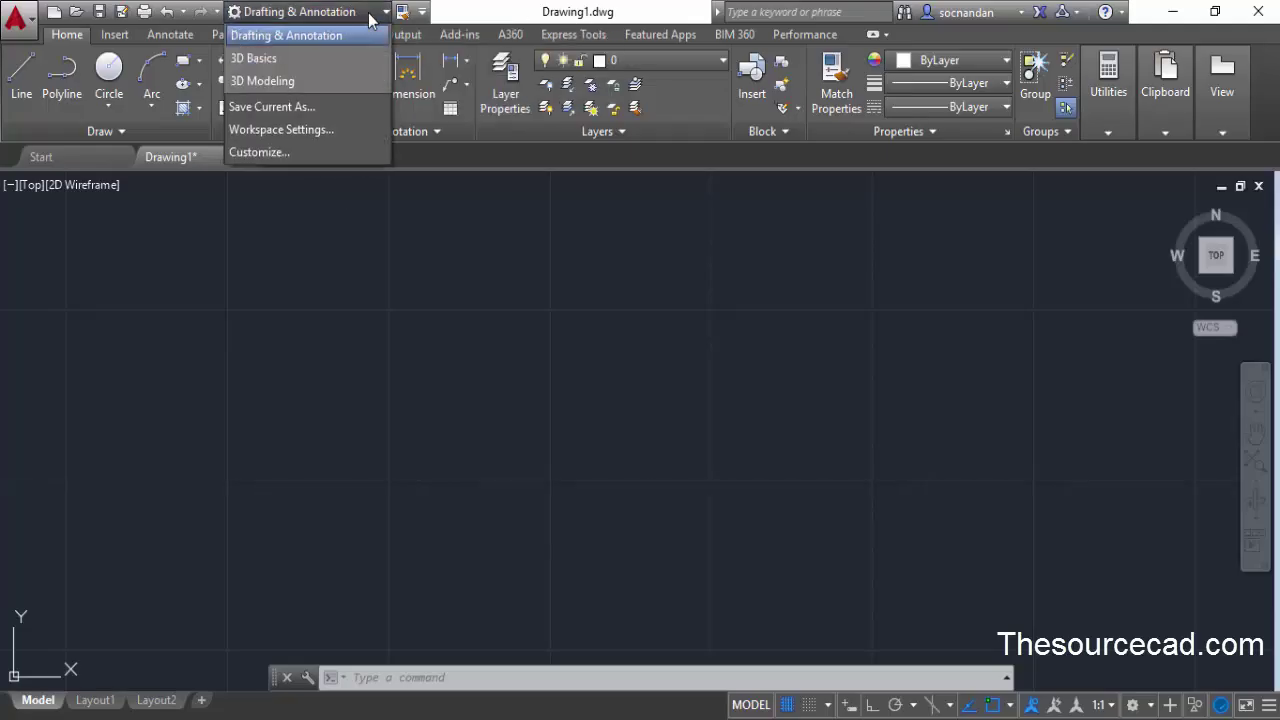
left_click(369, 16)
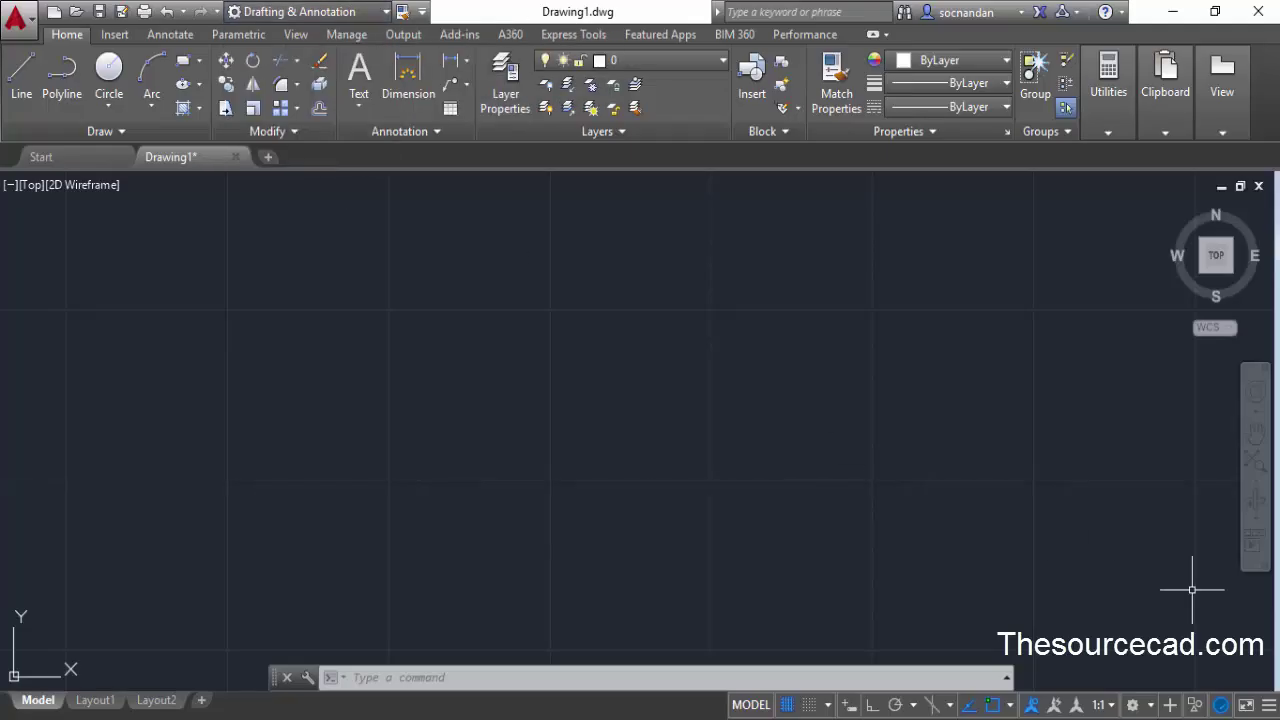
left_click(1134, 705)
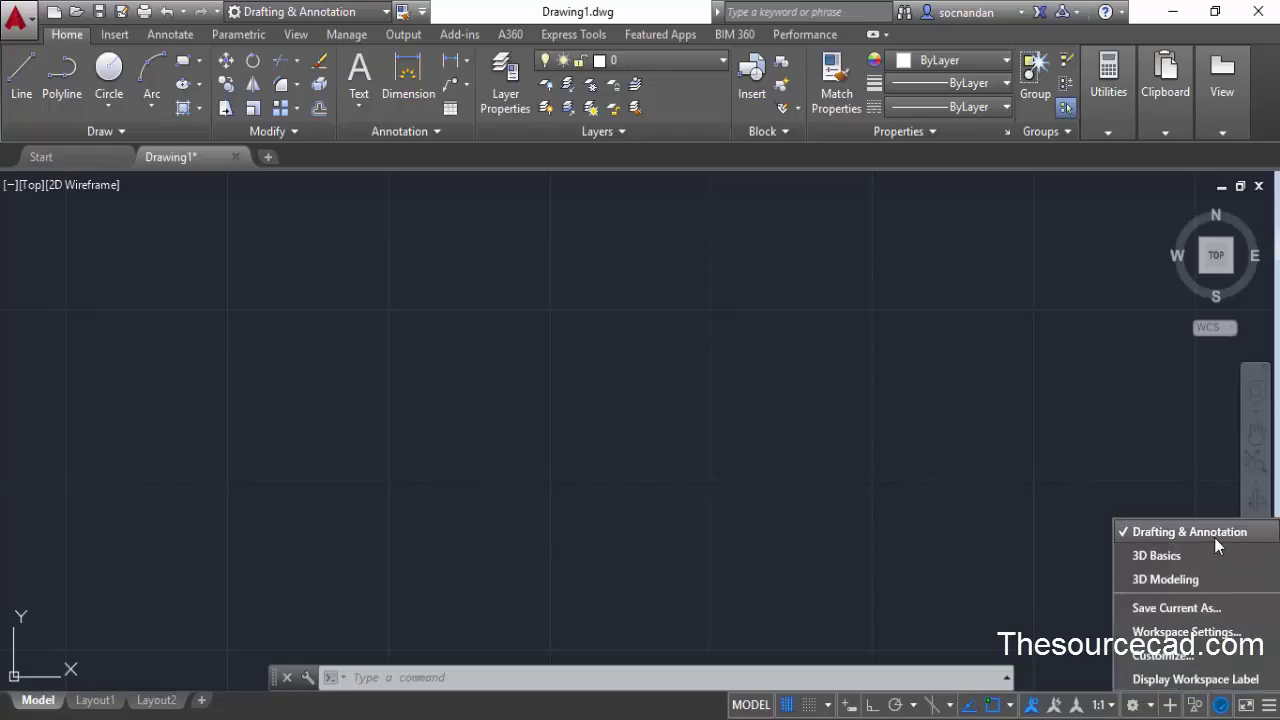
left_click(1021, 520)
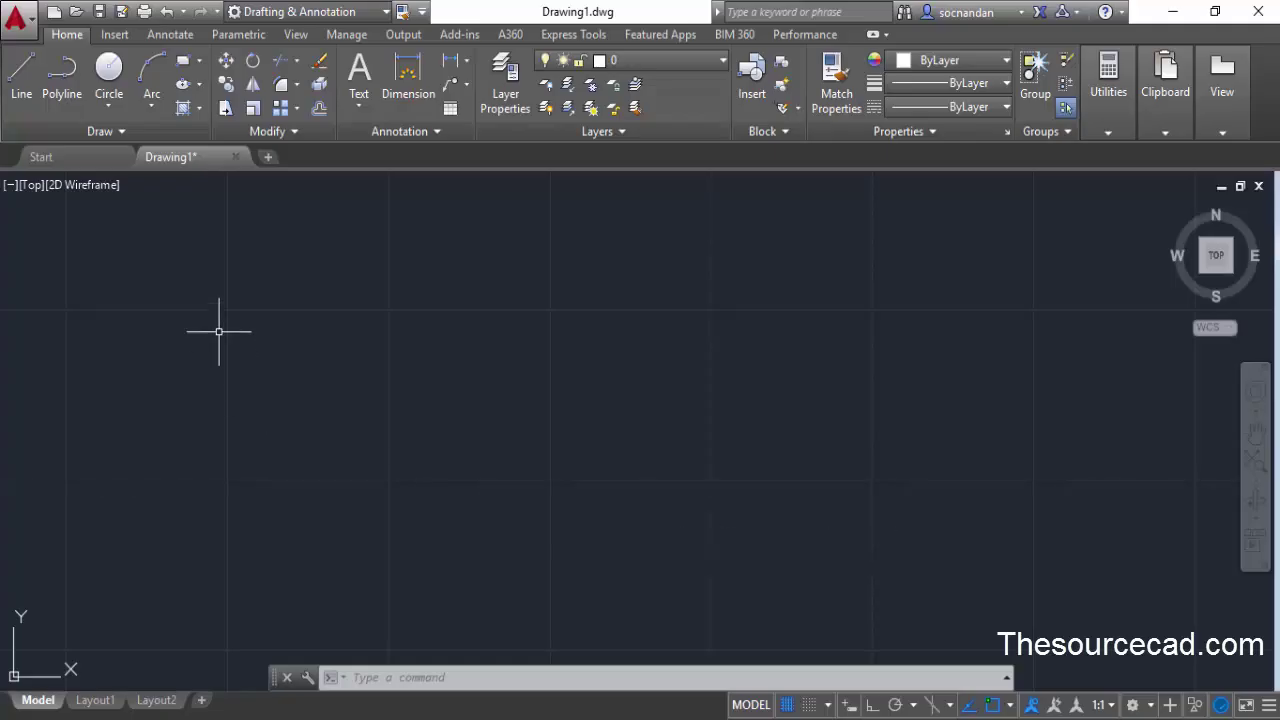
Draw a circle of radius 60 in the middle of the drawing area and a concentric circle of radius 50 inside it
left_click(110, 80)
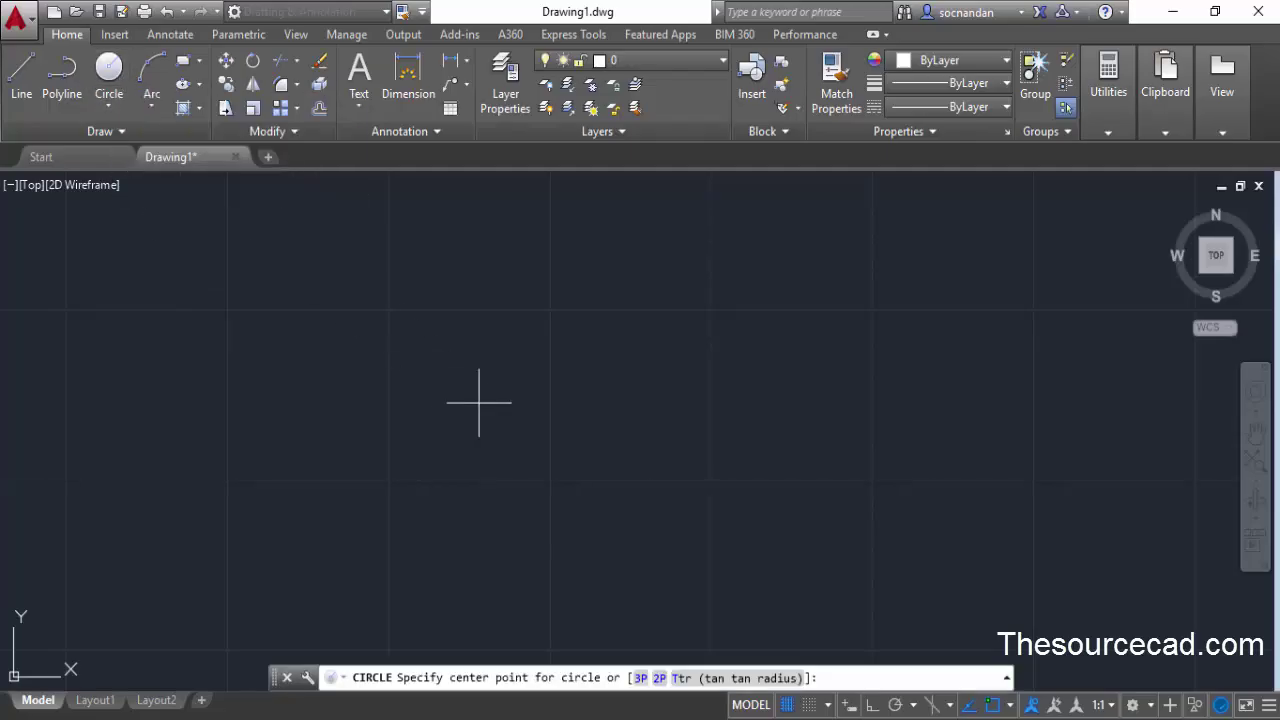
left_click(587, 406)
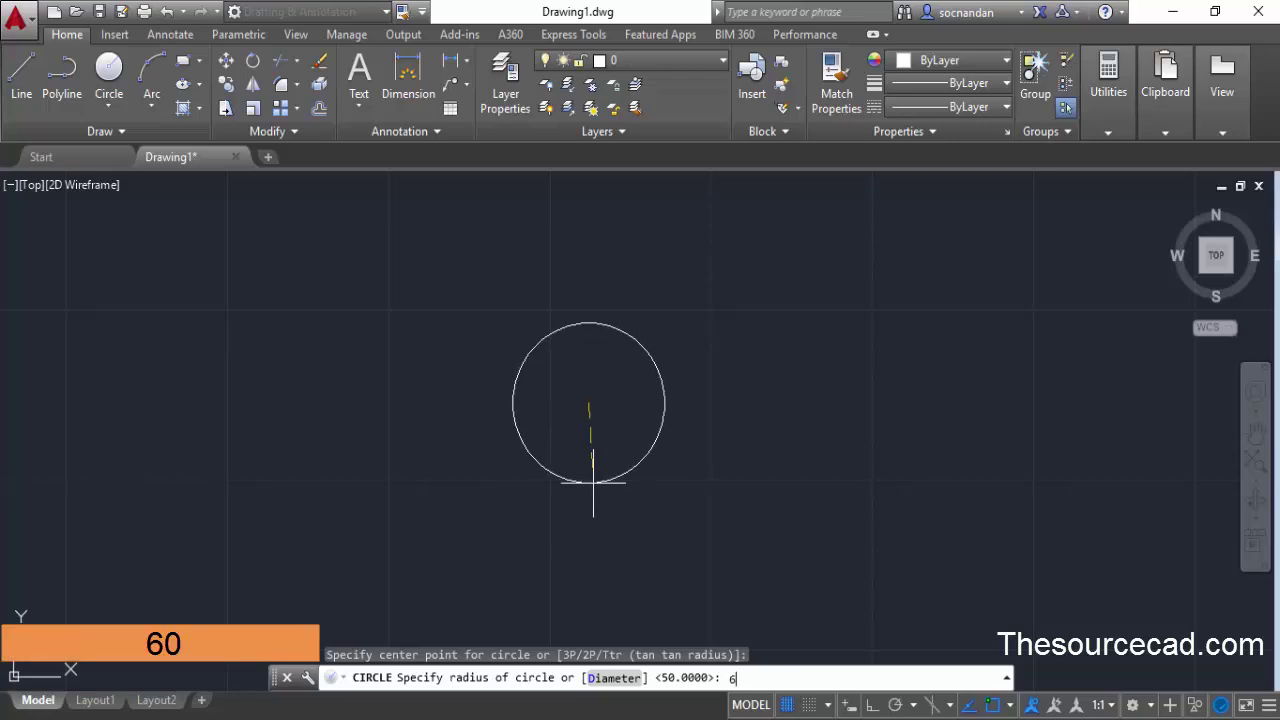
key("Return")
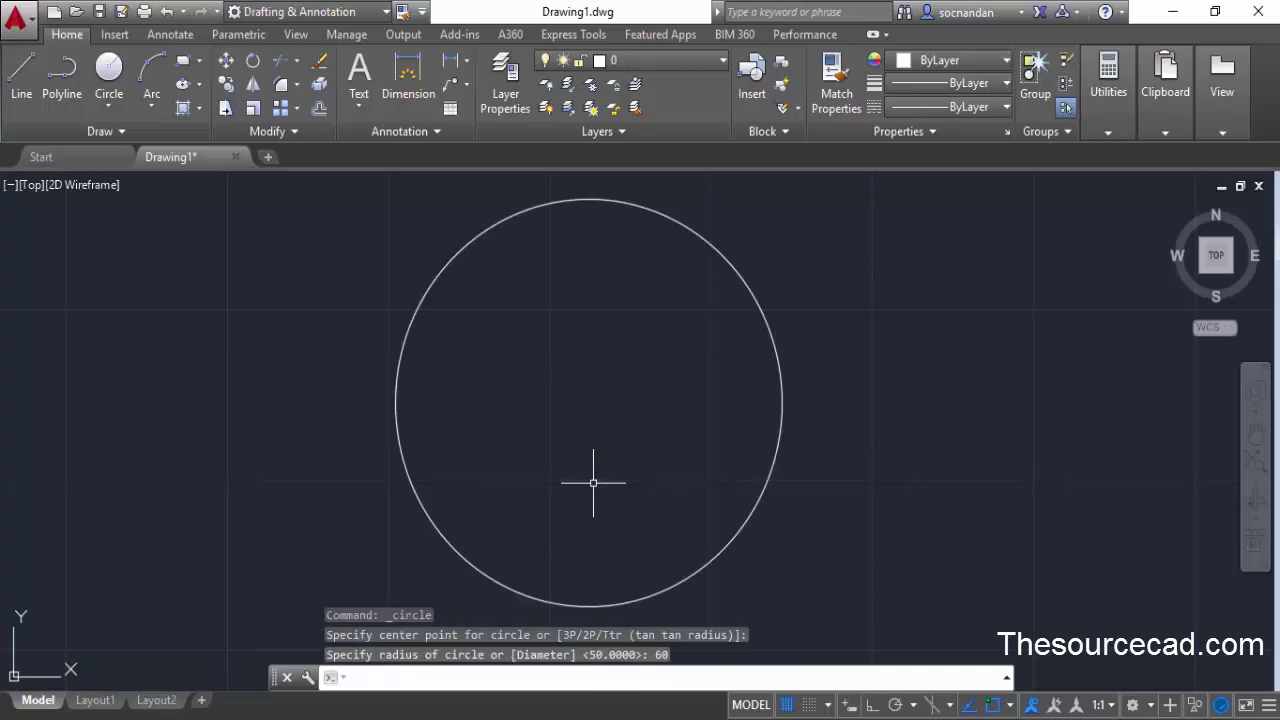
key("Return")
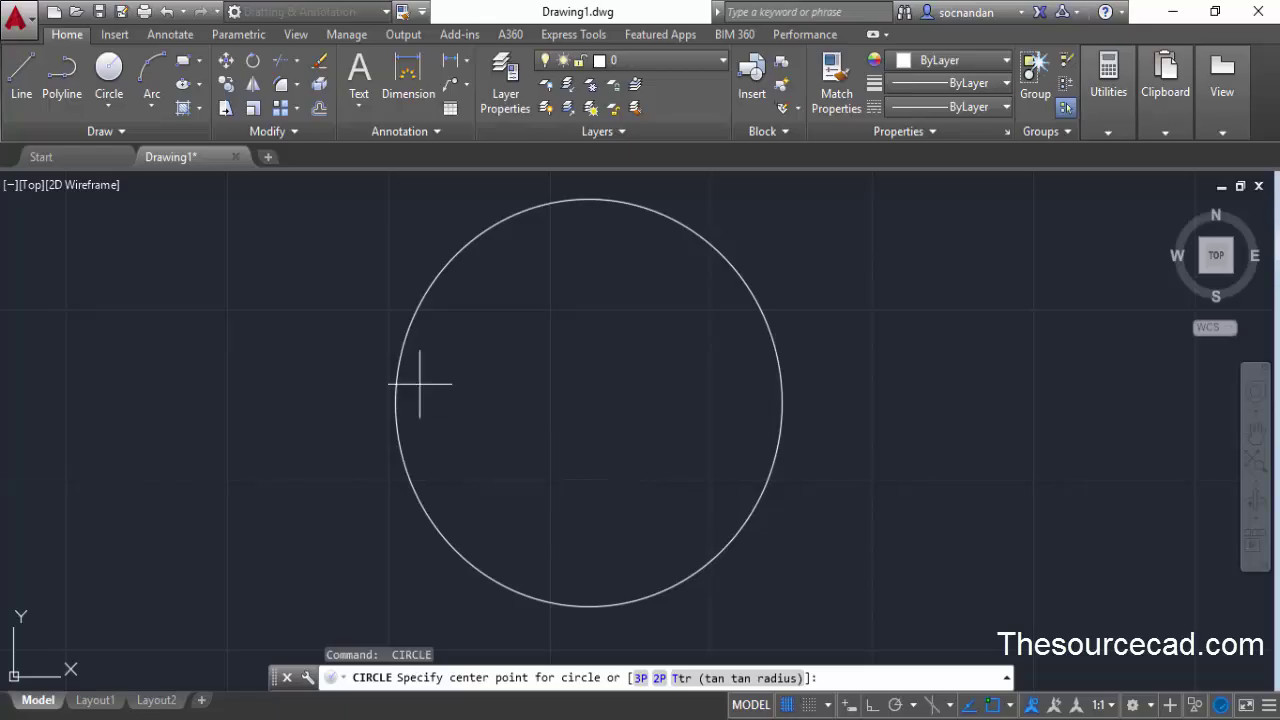
left_click(588, 403)
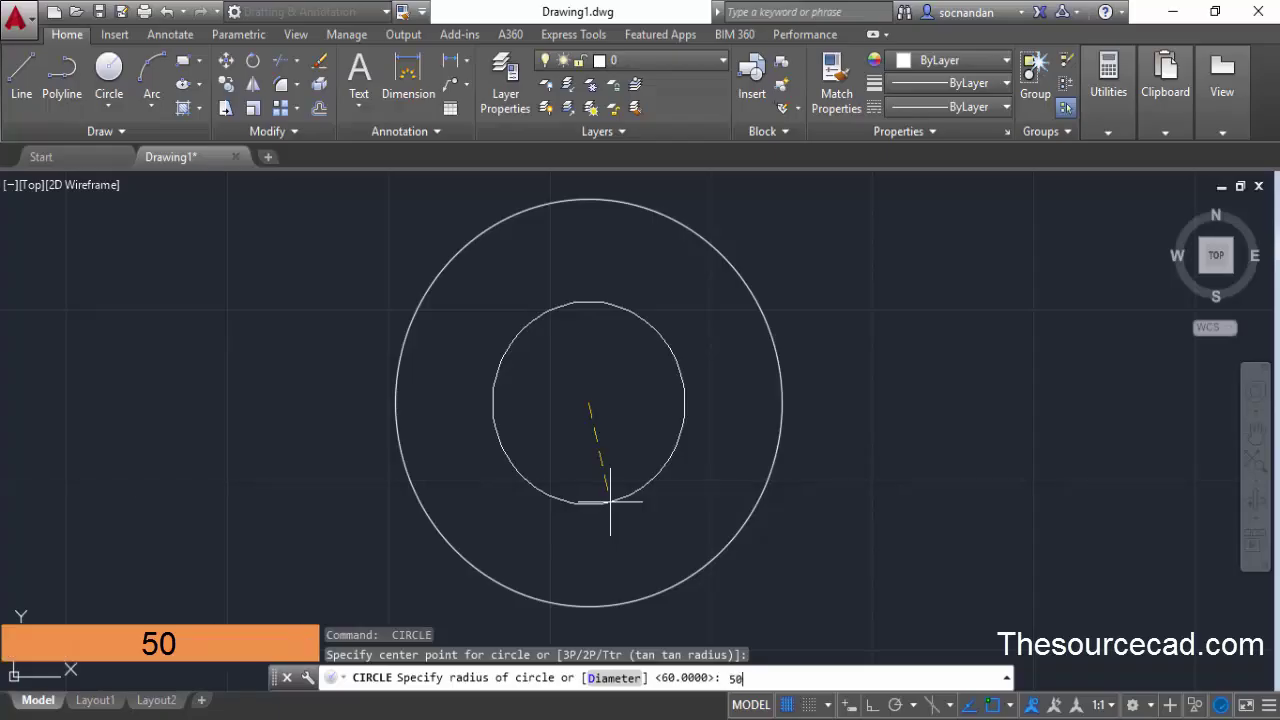
key("Return")
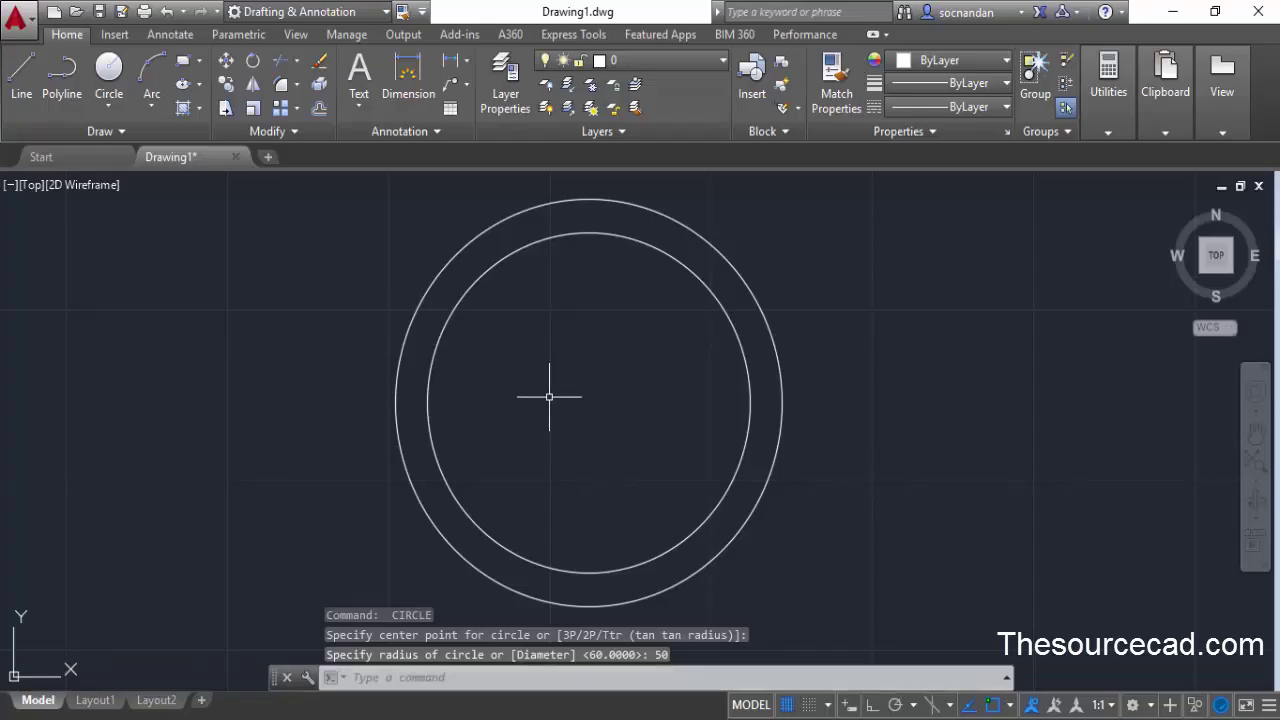
Draw a third circle with a diameter of 156 around the same centre point, using the Diameter option
key("Return")
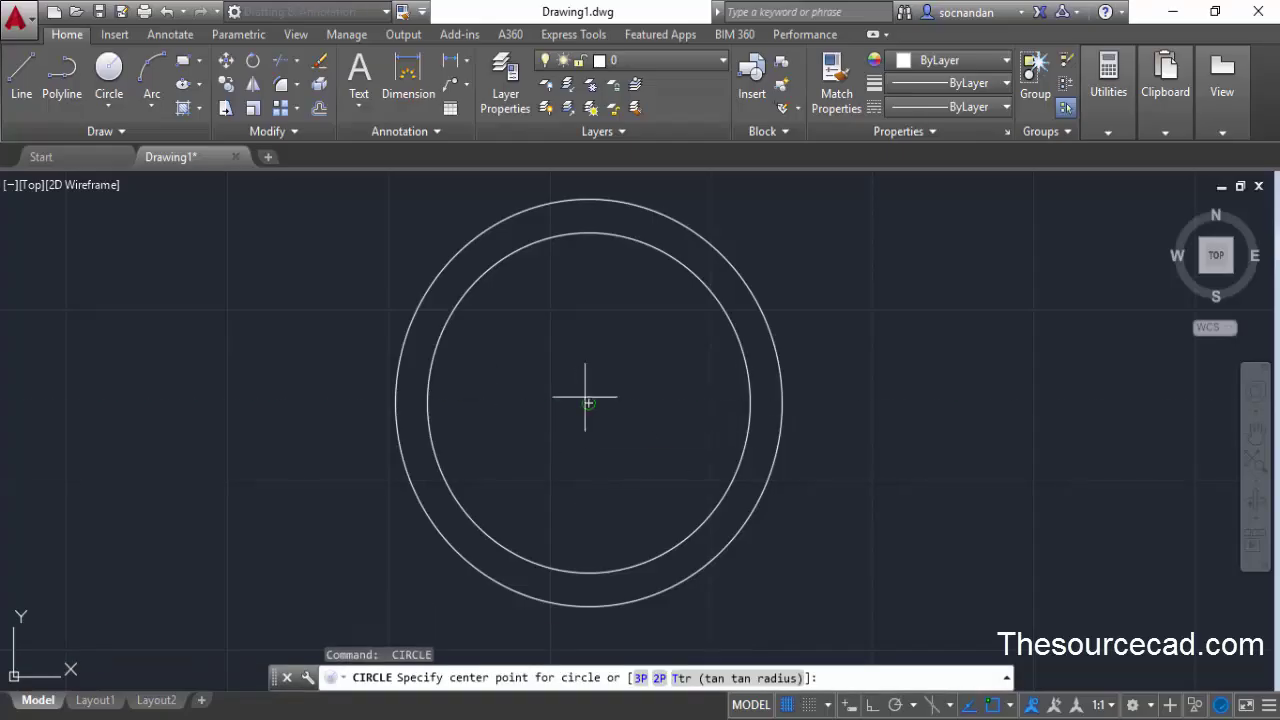
left_click(588, 403)
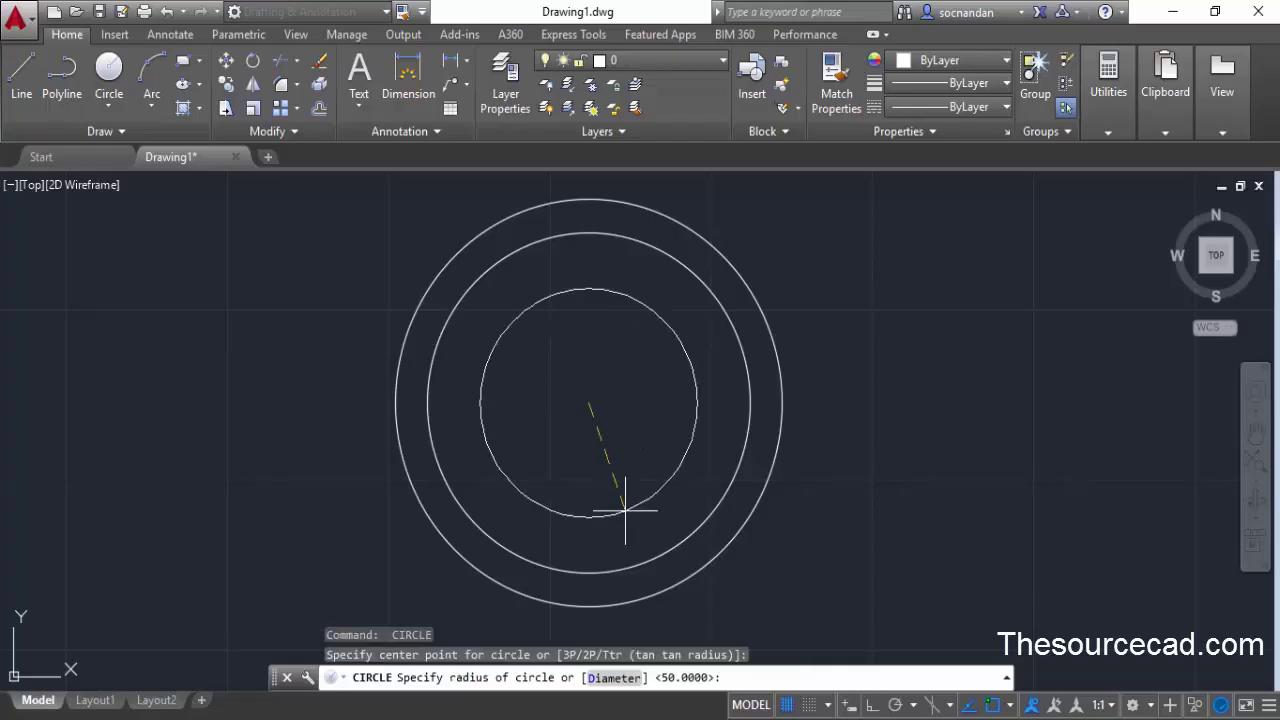
type("D")
key("Return")
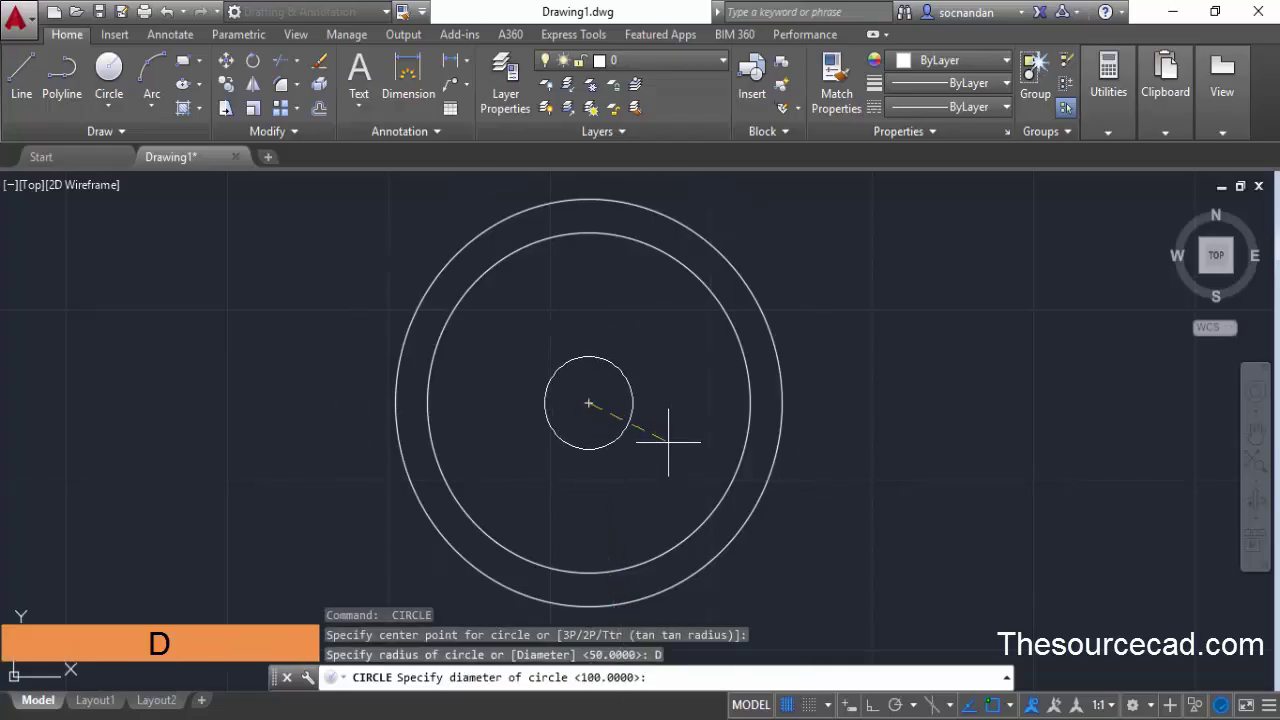
type("156")
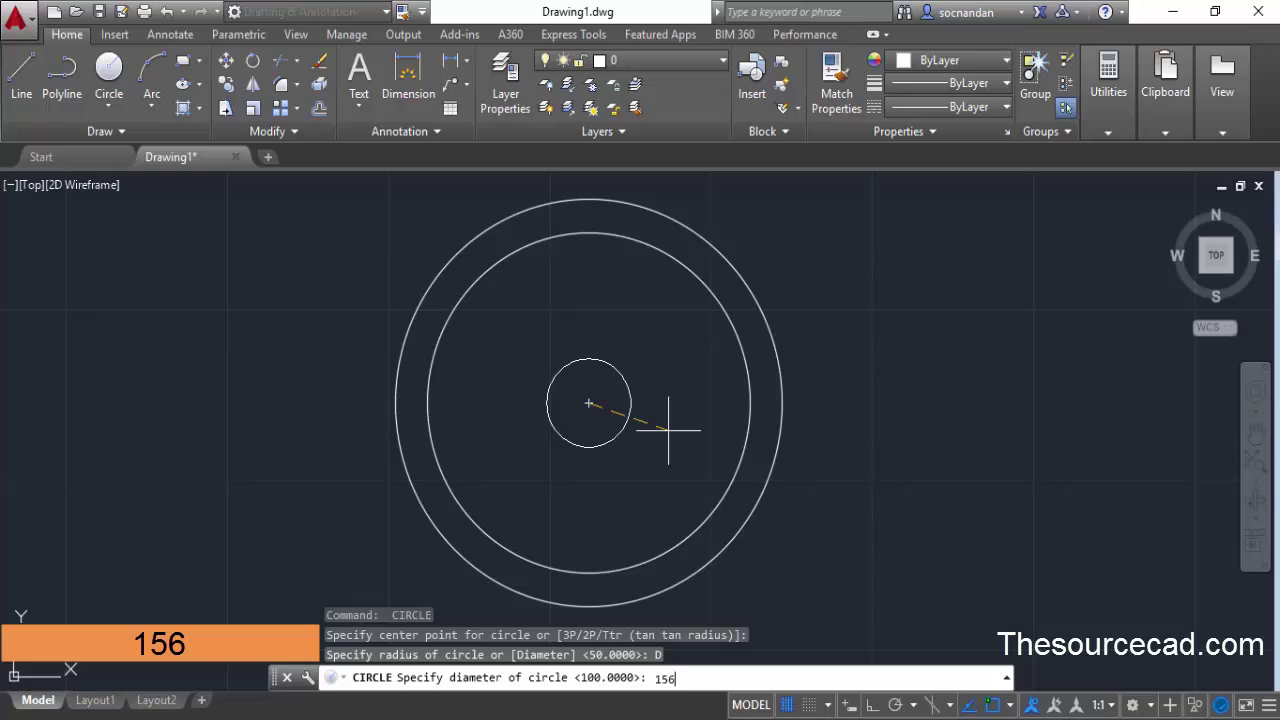
key("Return")
scroll(649, 431, "down", 1)
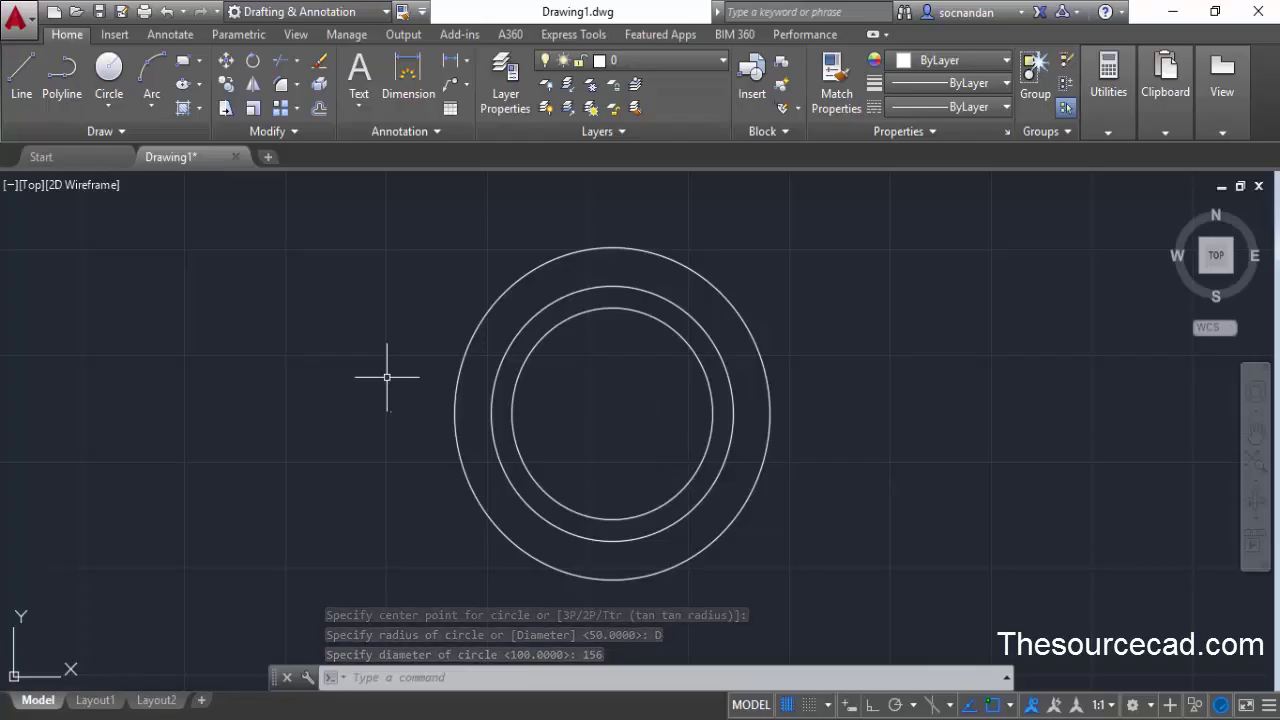
left_click(21, 82)
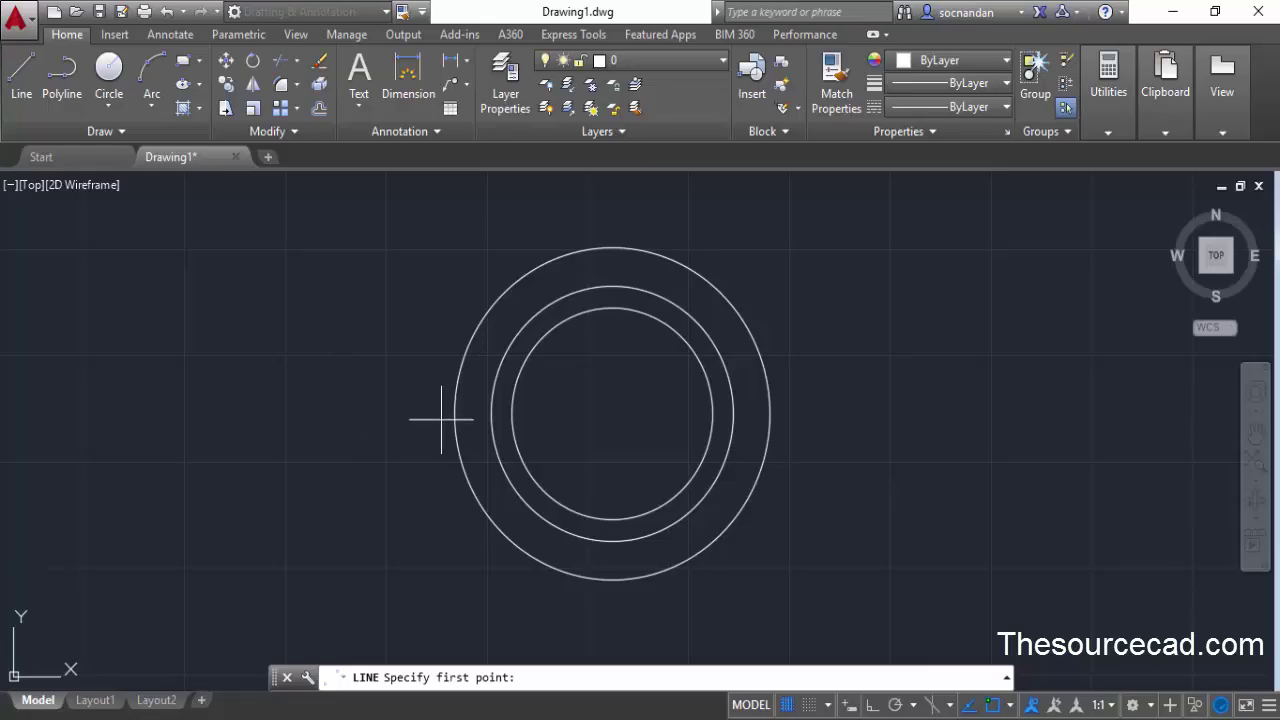
left_click(612, 413)
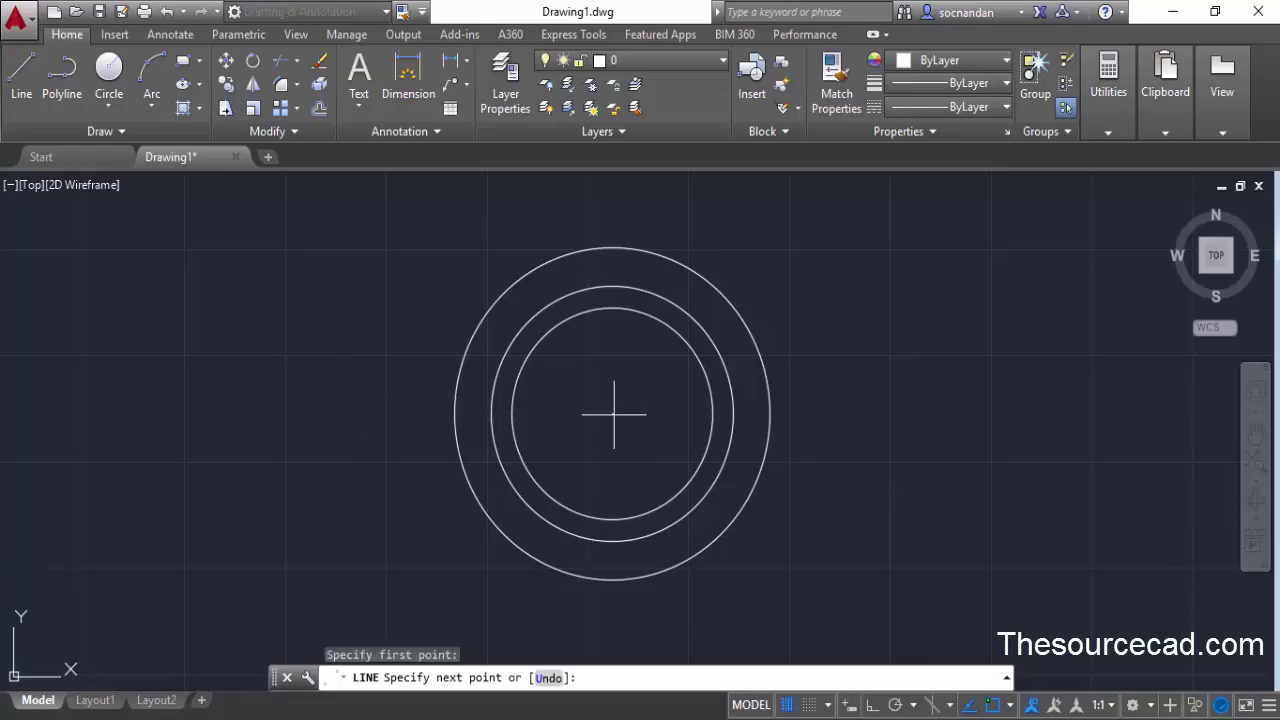
key("Escape")
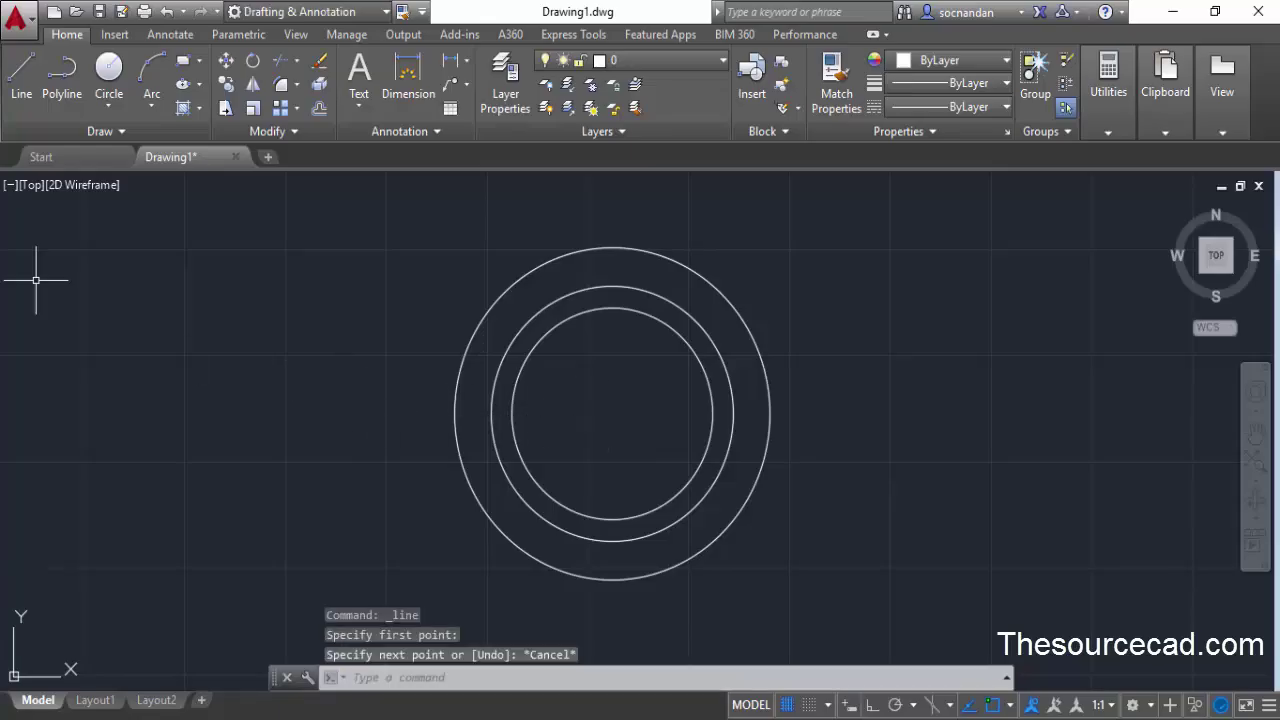
Draw a horizontal line from the circles' centre to the left edge of the innermost circle, with polar tracking turned on
left_click(21, 95)
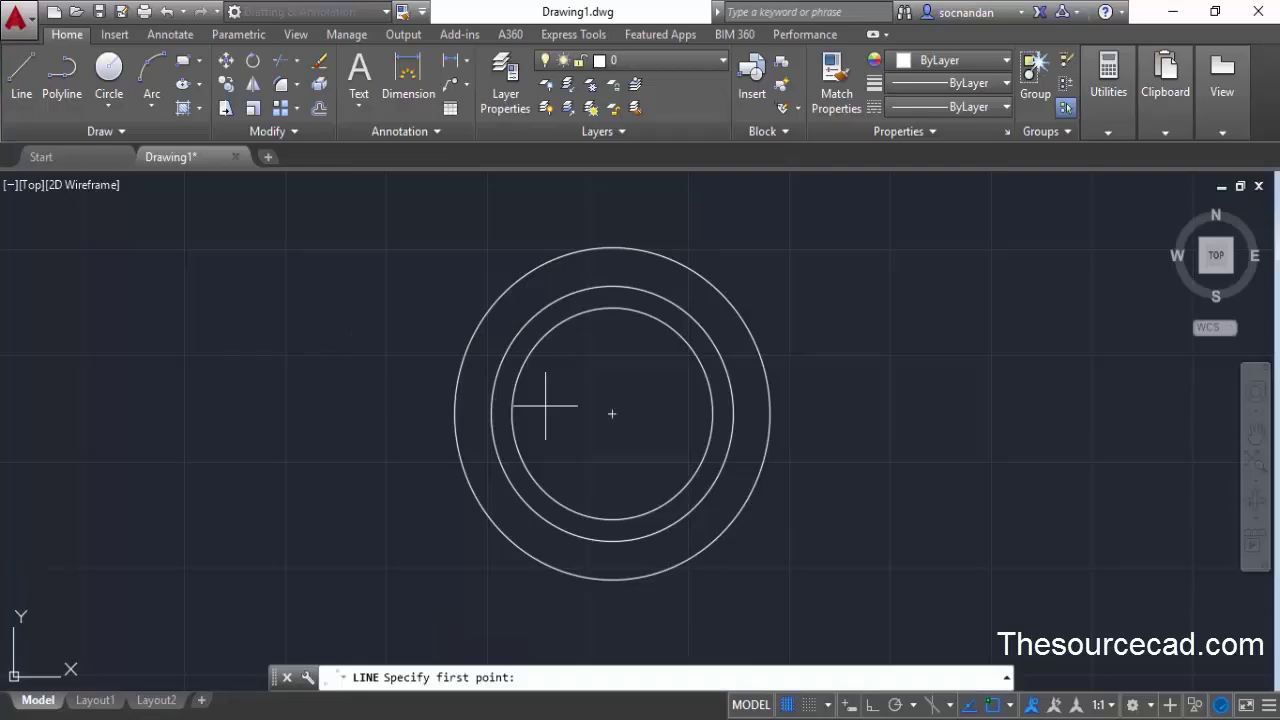
left_click(612, 413)
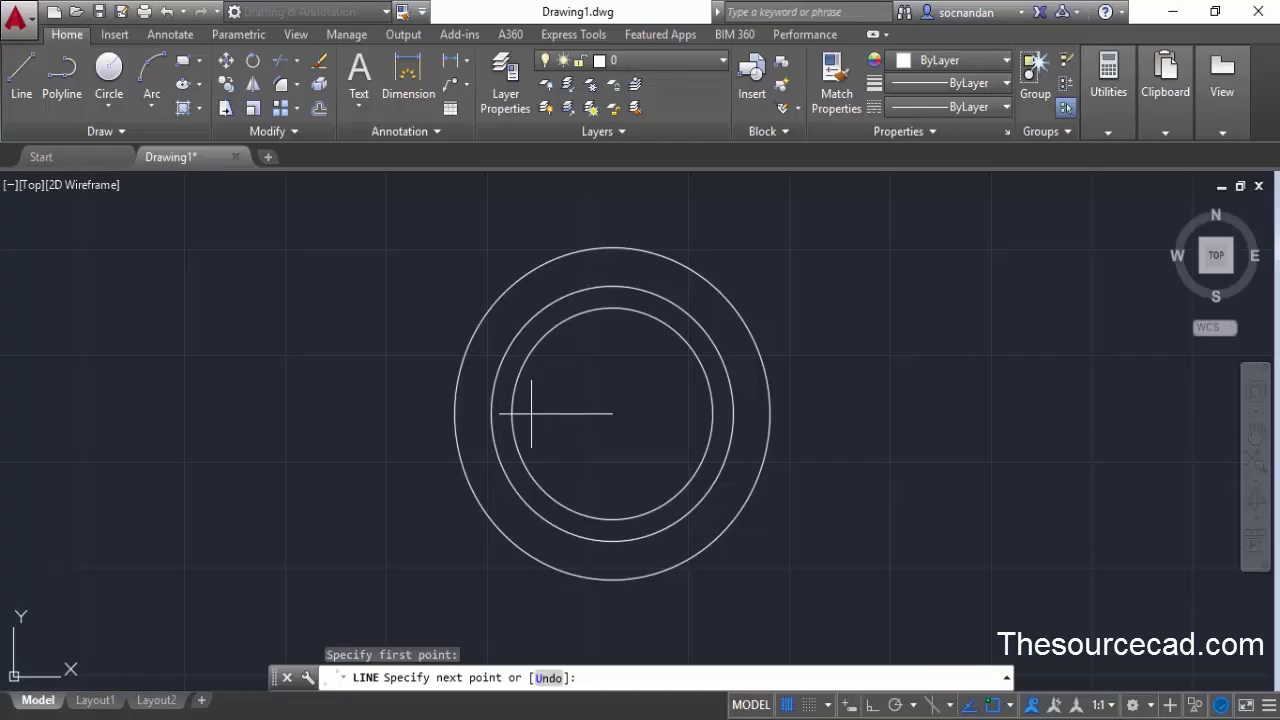
left_click(896, 705)
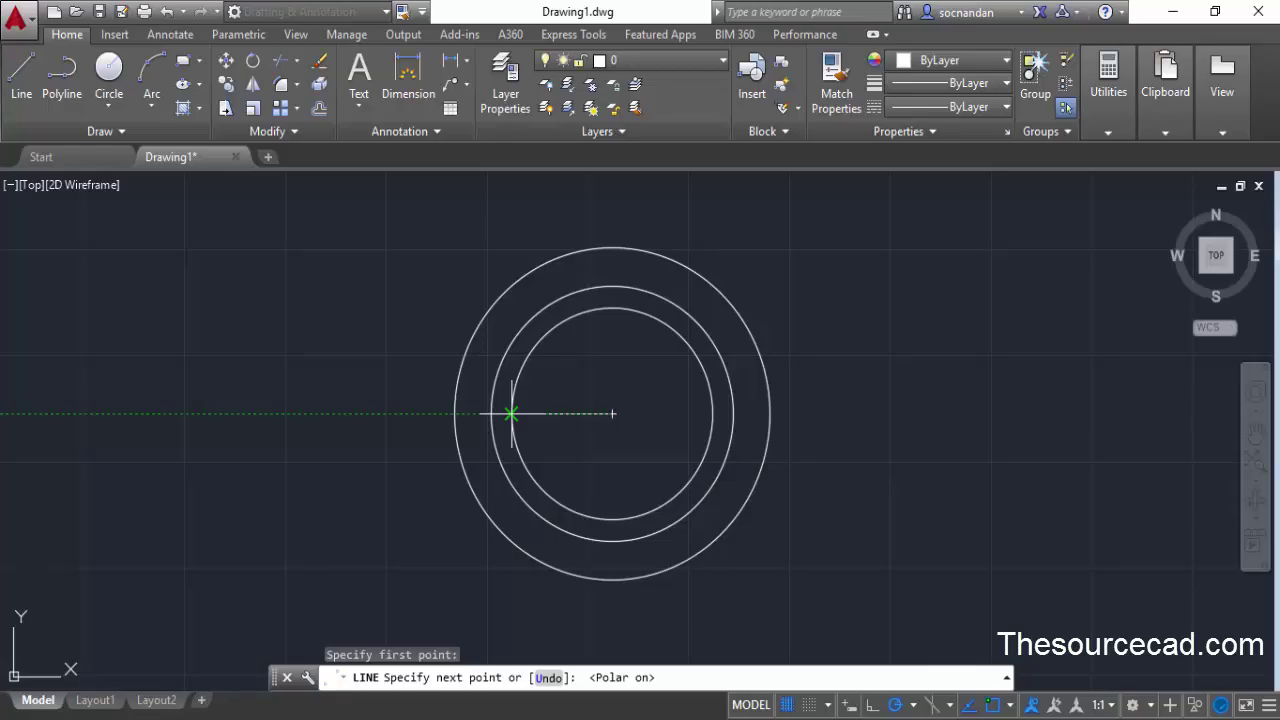
left_click(510, 413)
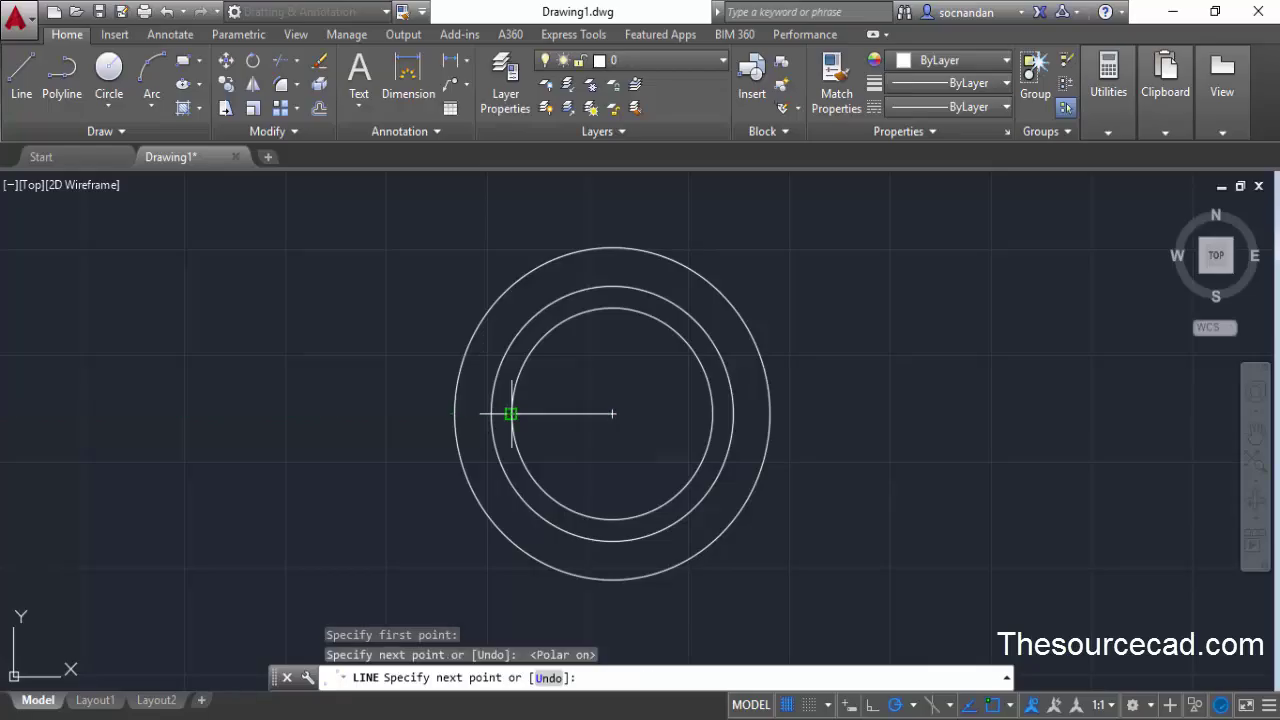
key("Return")
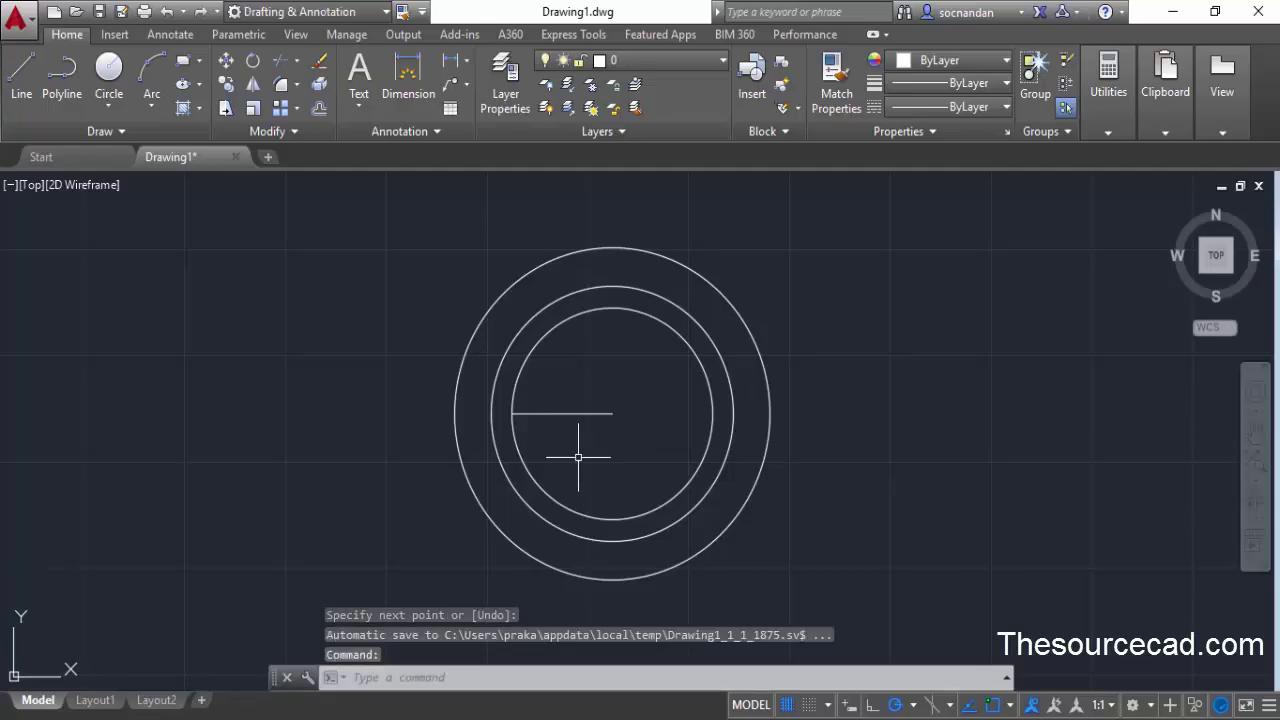
Draw a horizontal line from the circles' centre to the right edge of the innermost circle
mouse_move(603, 412)
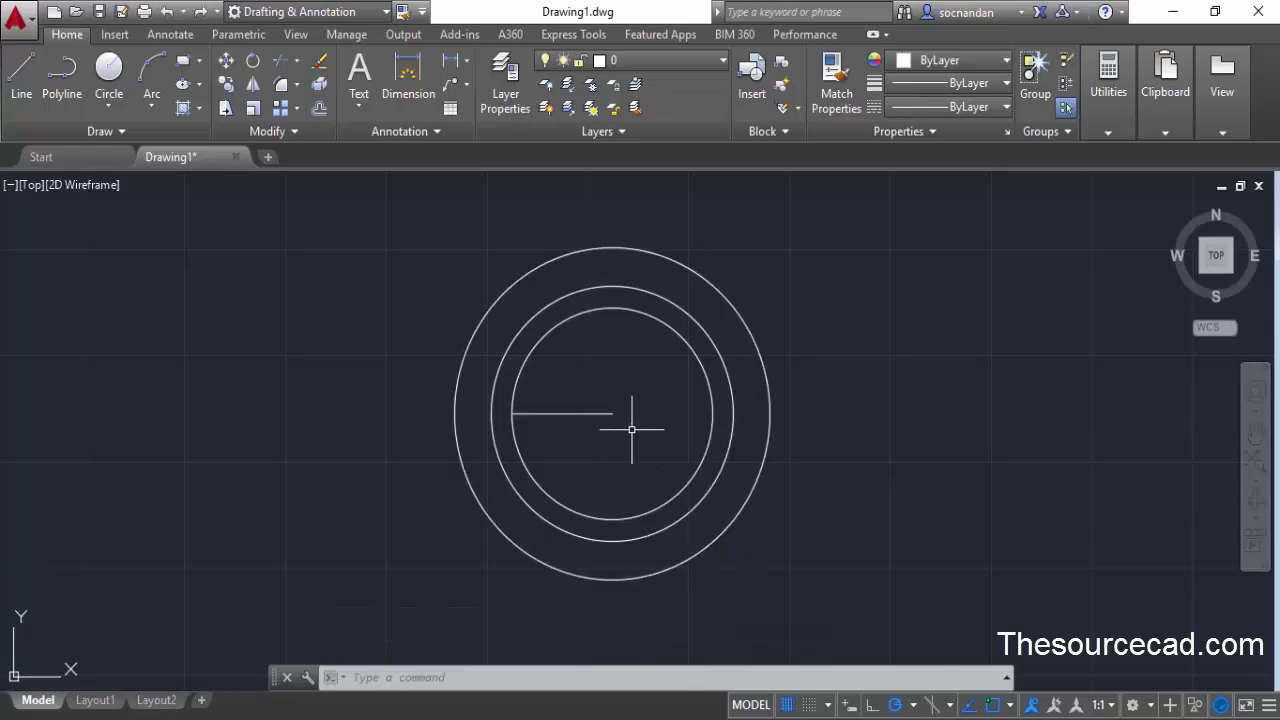
key("Return")
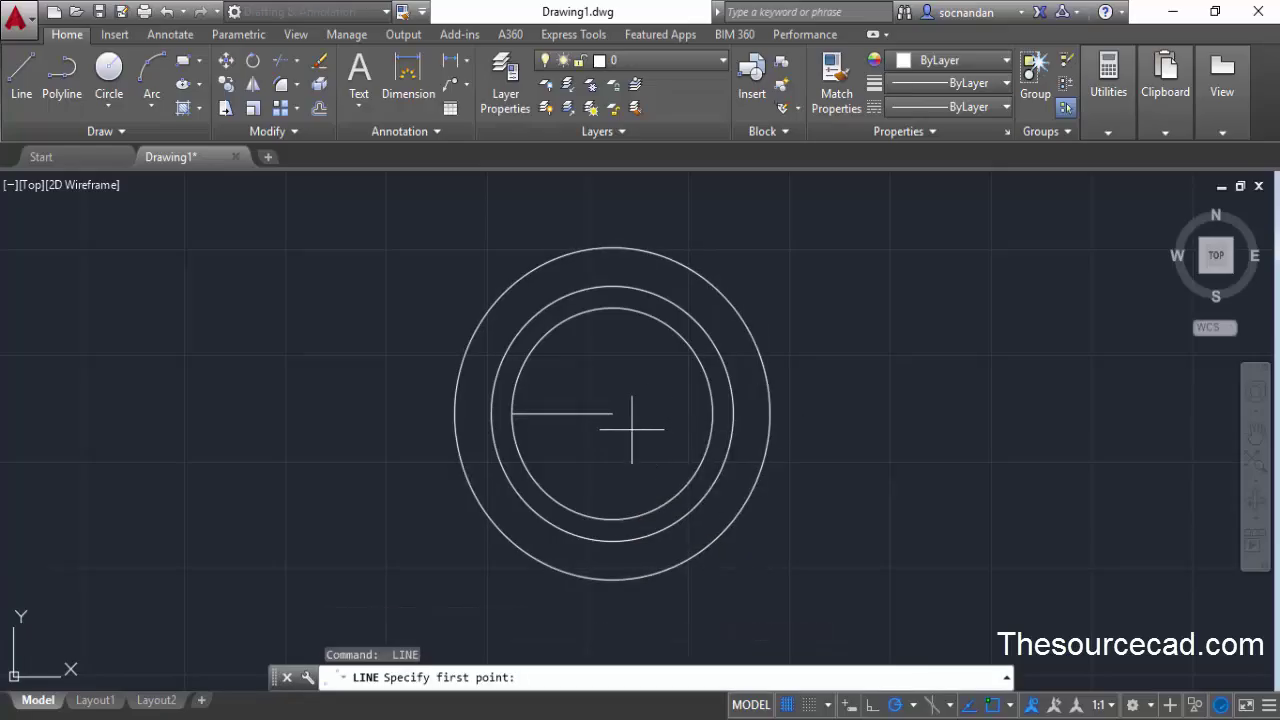
left_click(612, 413)
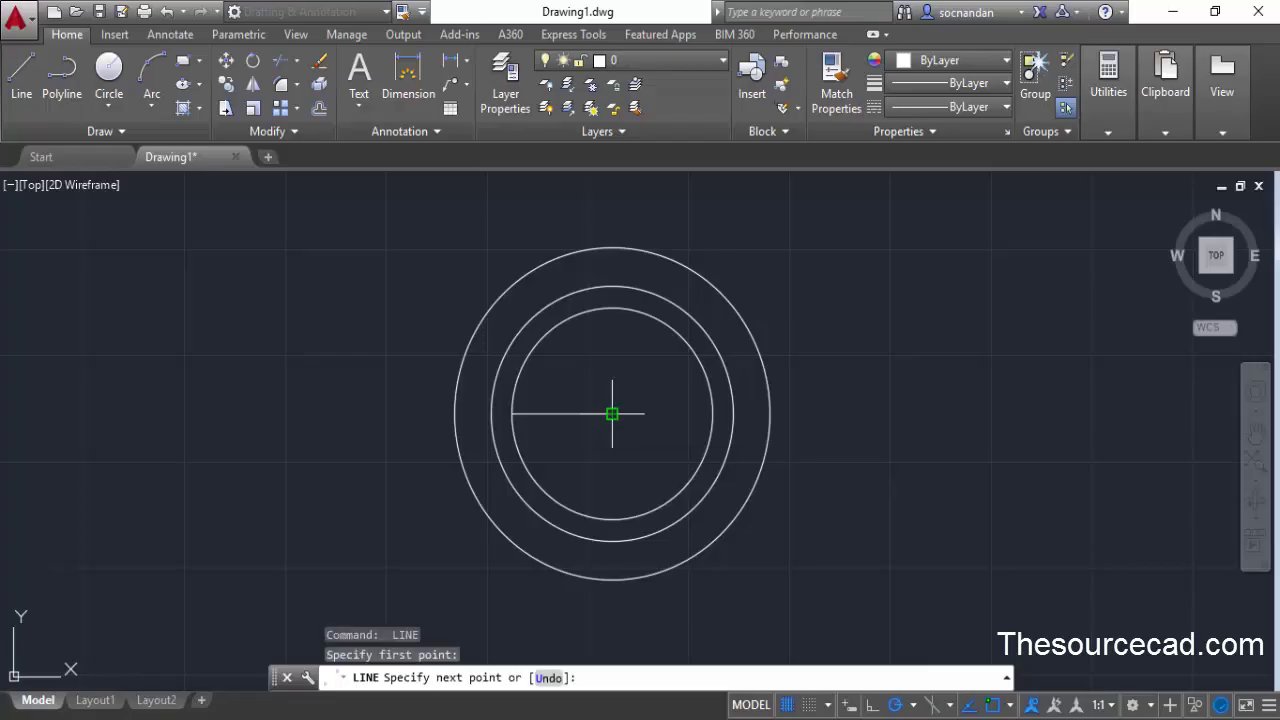
left_click(712, 413)
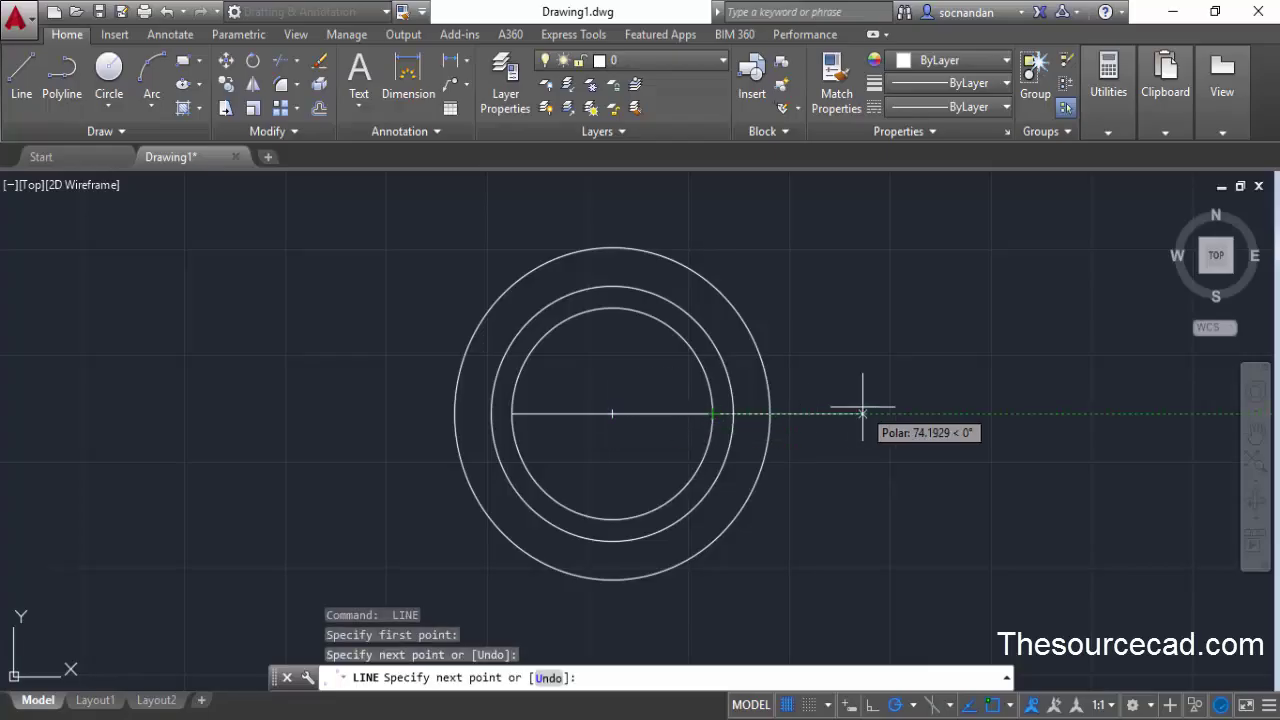
key("Return")
Join the two horizontal radius lines inside the innermost circle into a single line
left_click(636, 436)
left_click(585, 377)
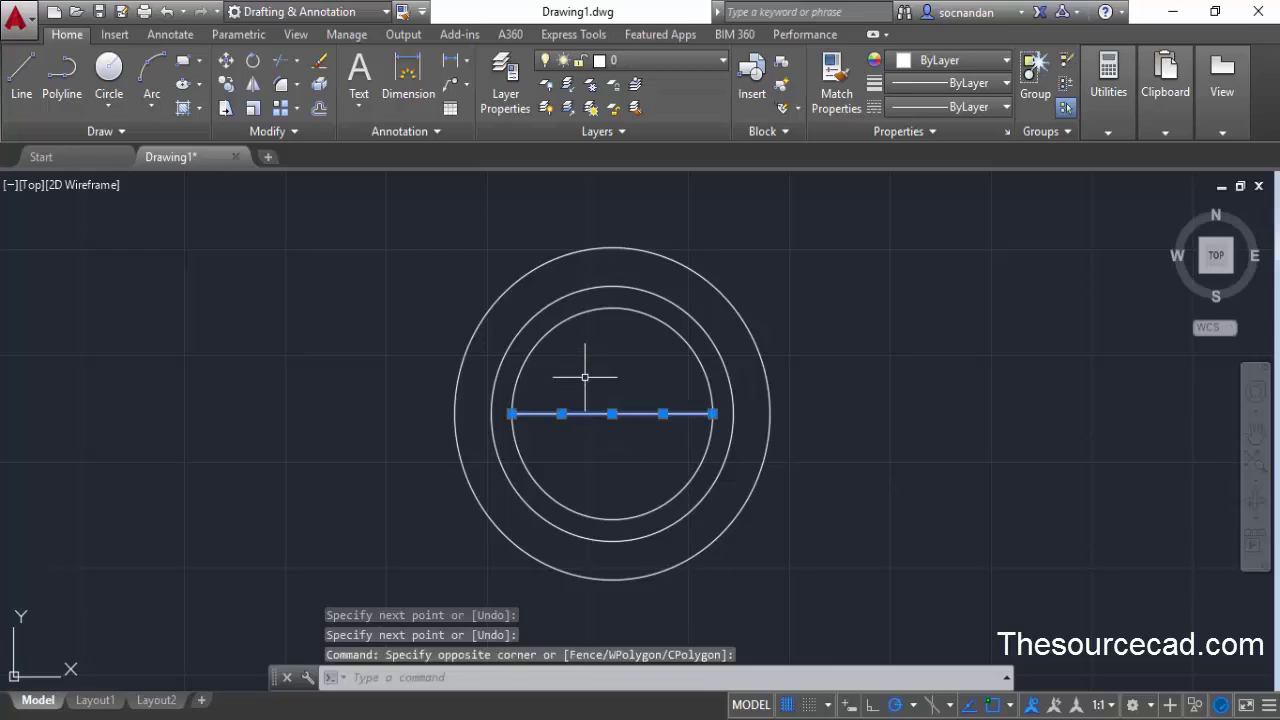
type("j")
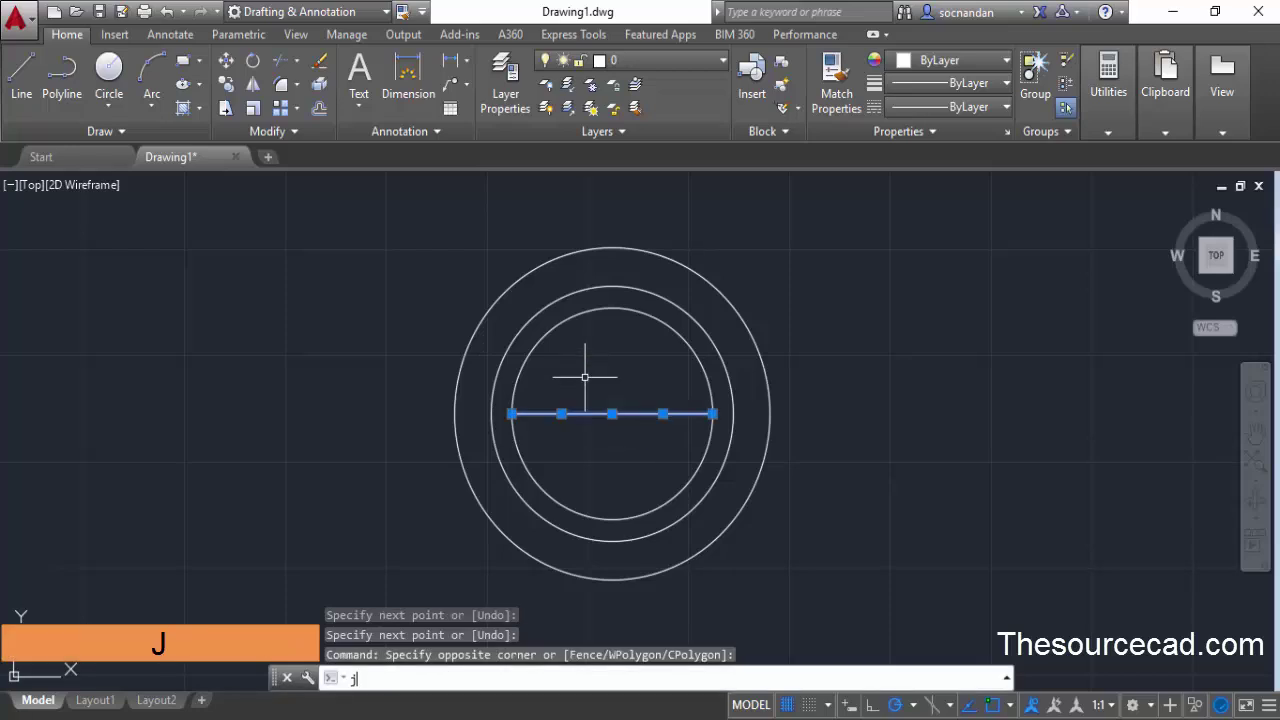
key("Return")
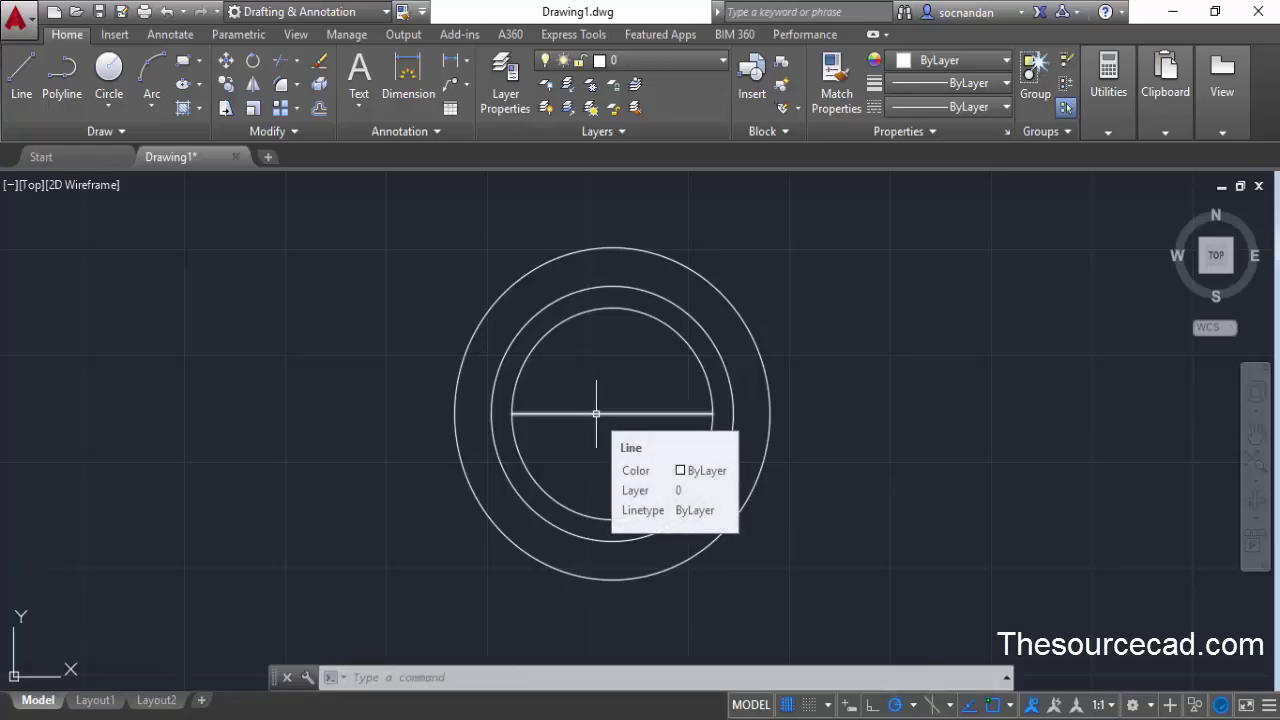
Offset the horizontal diameter line by 5 to both sides, once above and once below
left_click(323, 110)
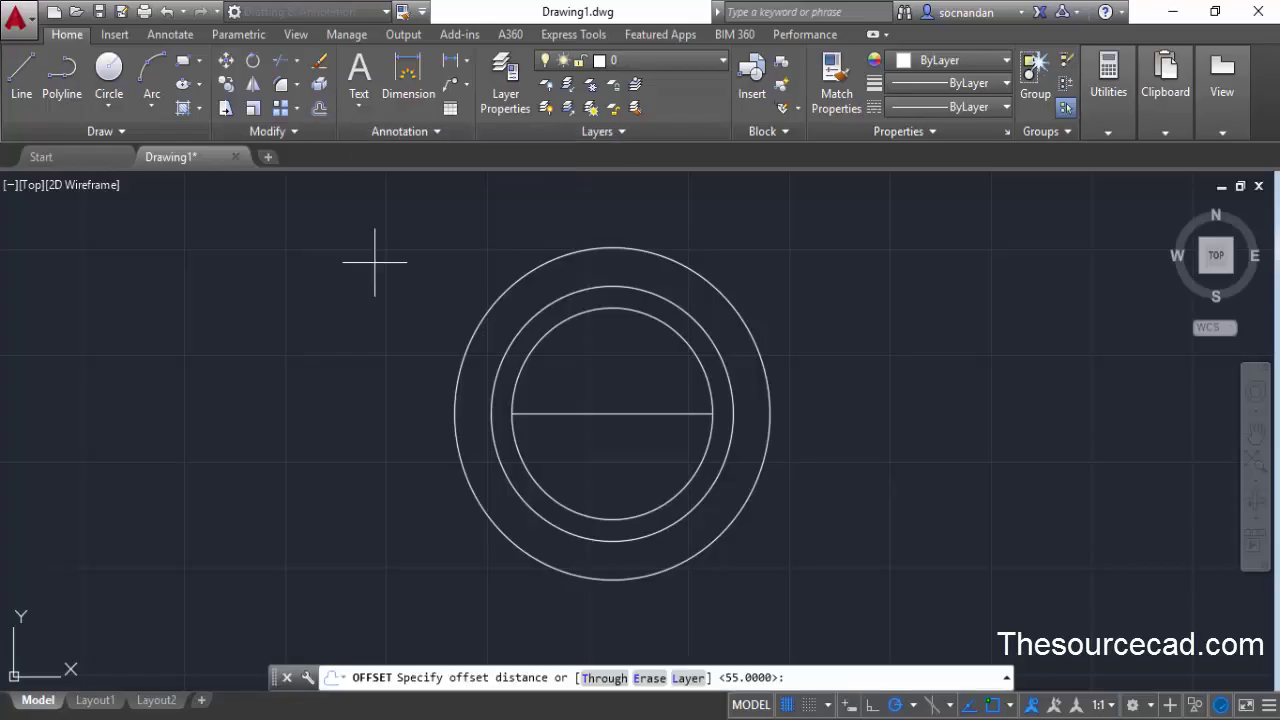
type("5")
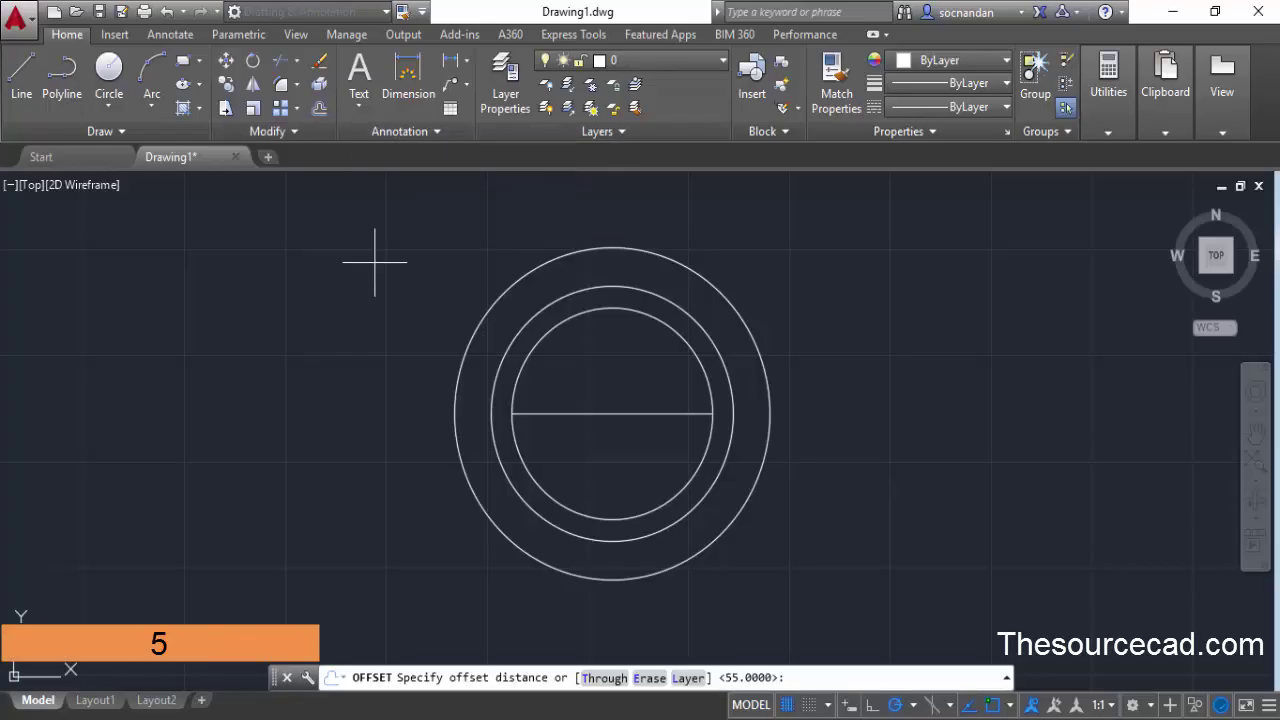
key("Return")
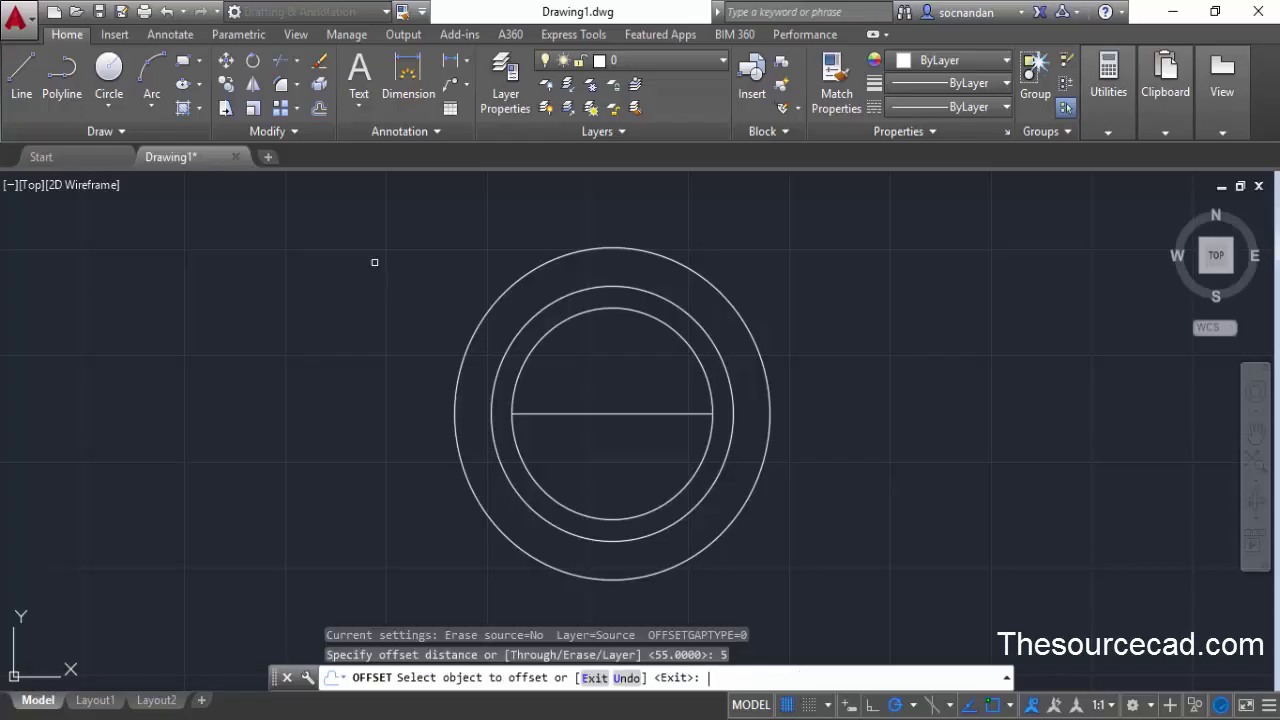
left_click(606, 413)
left_click(609, 390)
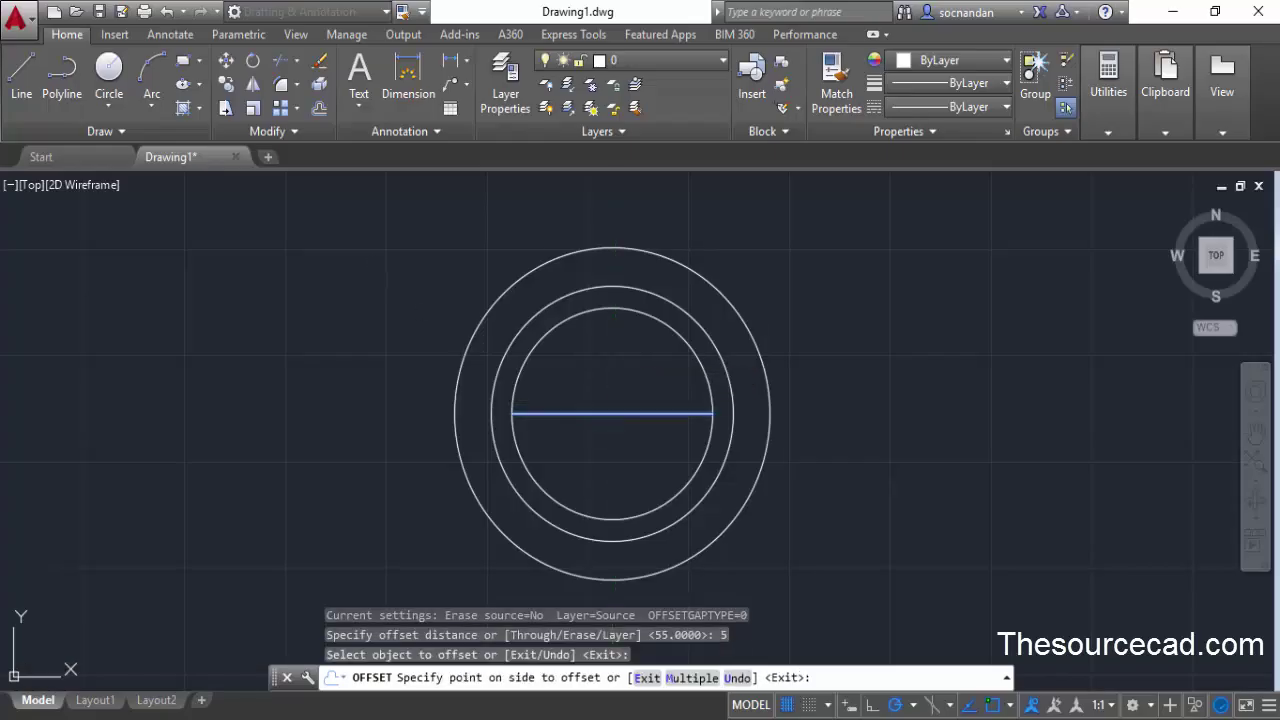
left_click(608, 413)
left_click(635, 461)
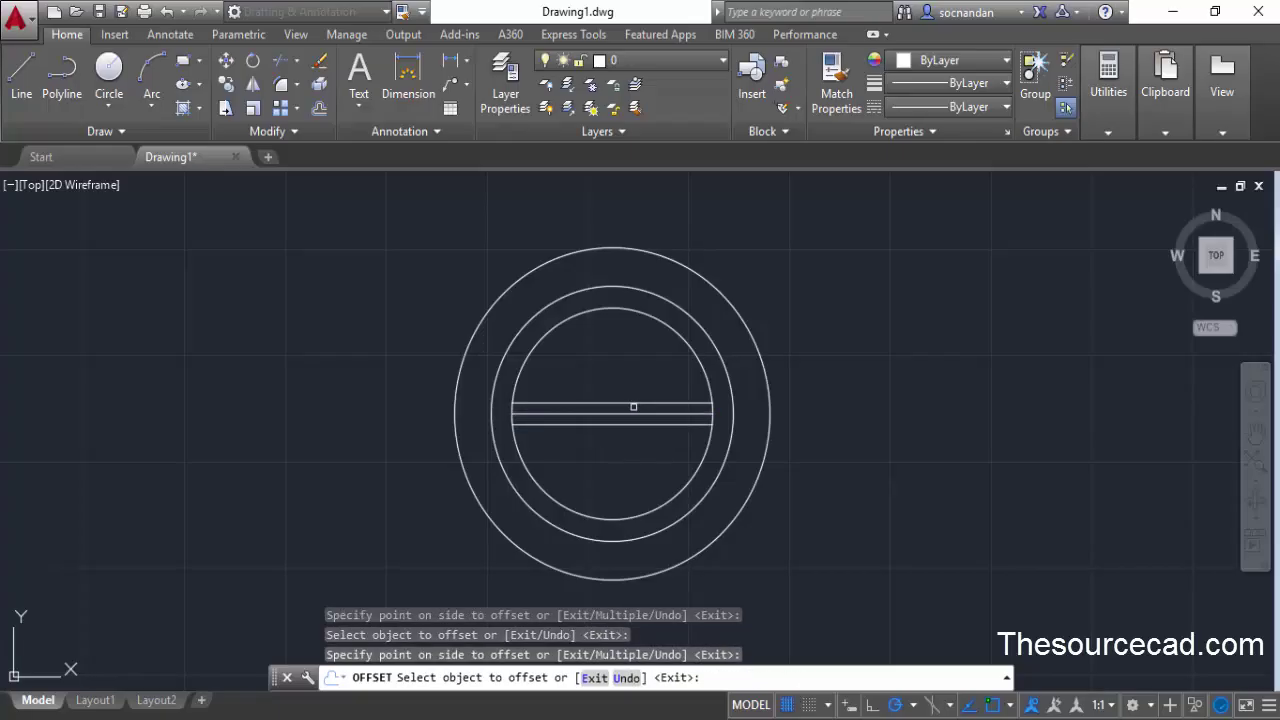
Offset the upper and lower lines outward by another 5 each, and delete the middle diameter line
left_click(647, 403)
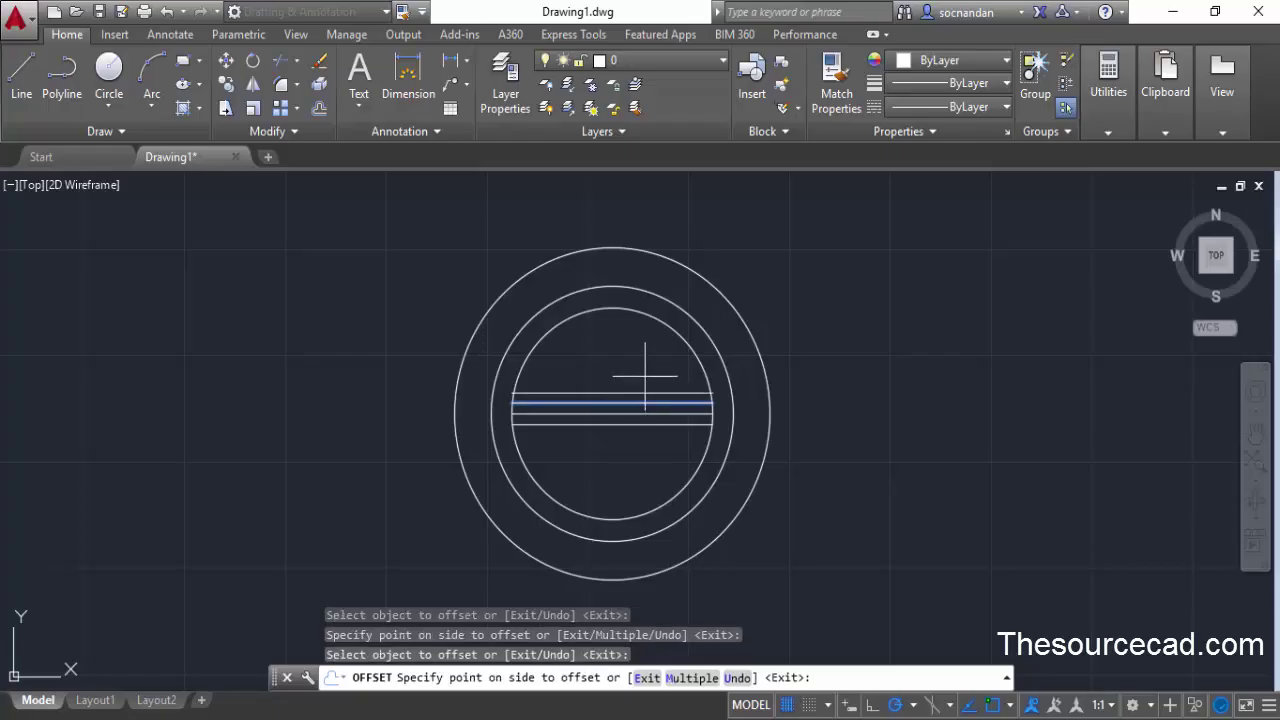
left_click(645, 377)
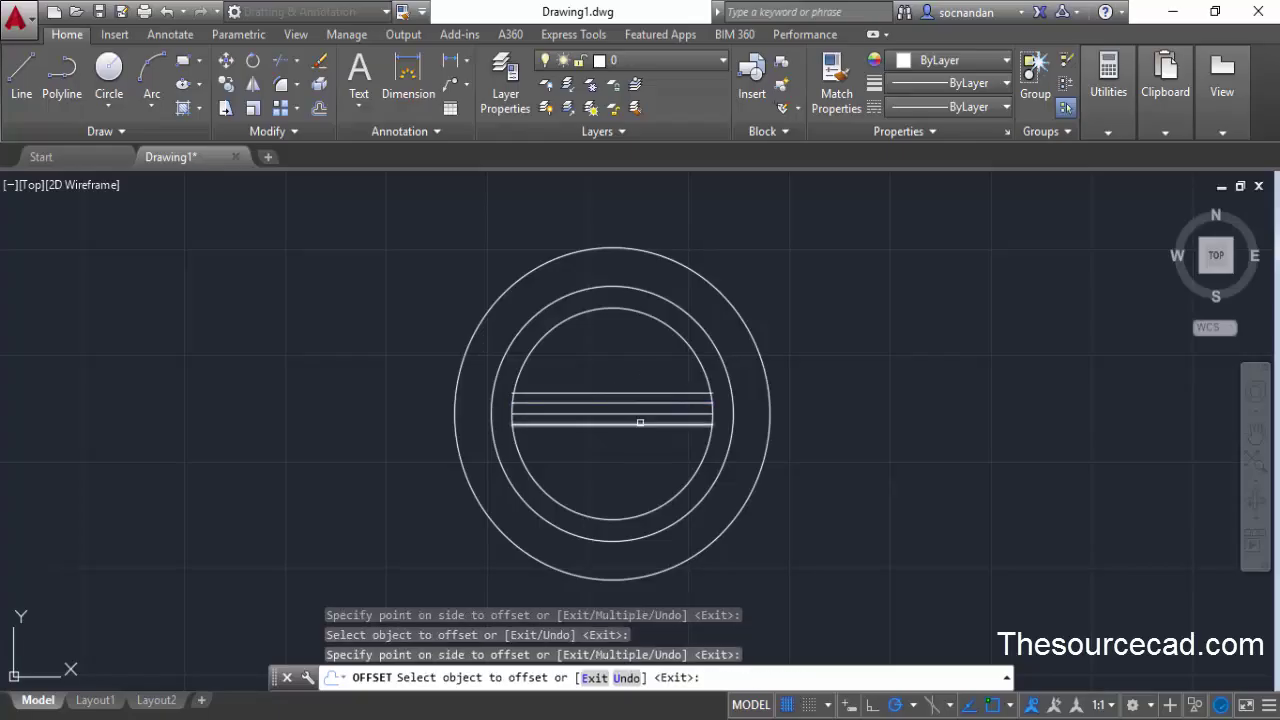
left_click(646, 425)
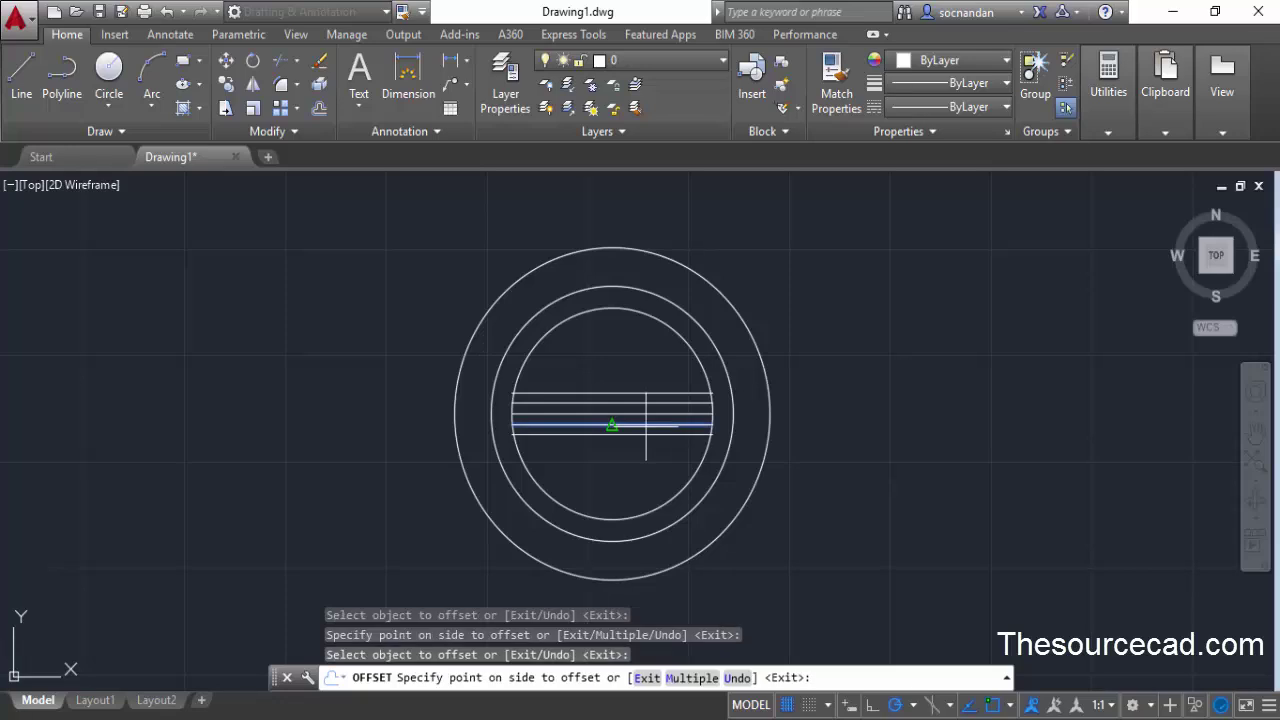
left_click(644, 462)
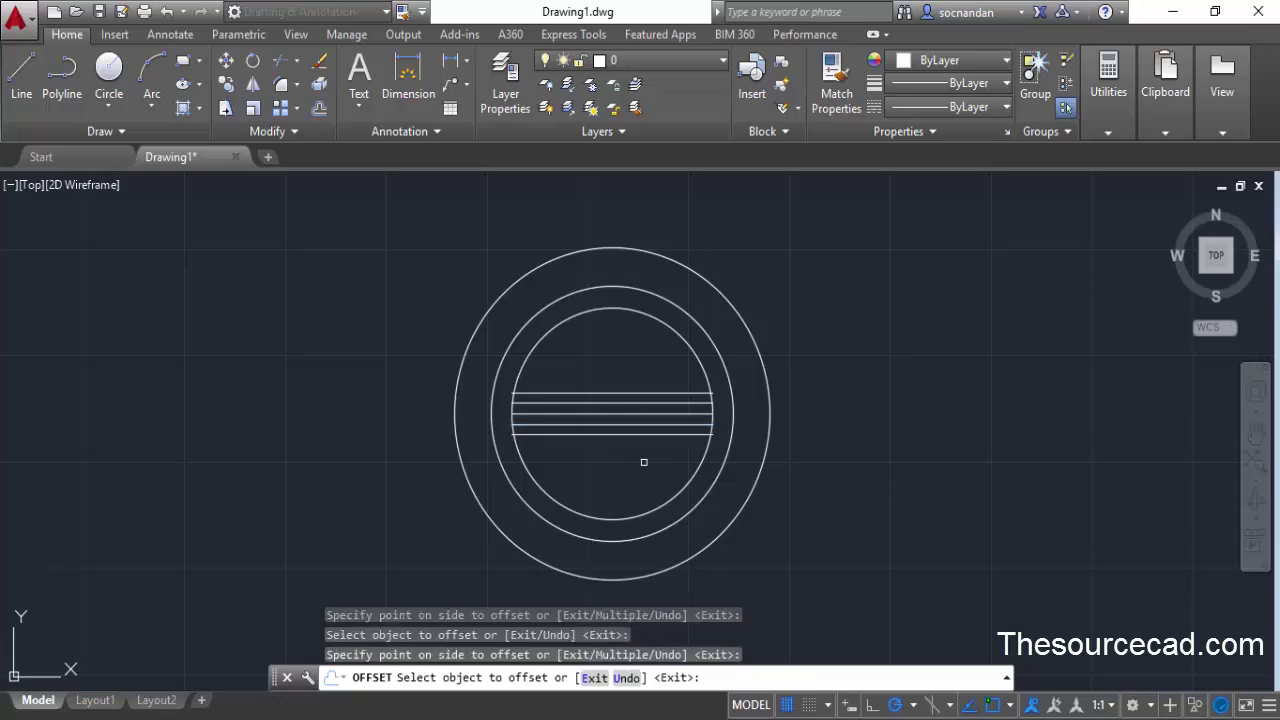
key("Escape")
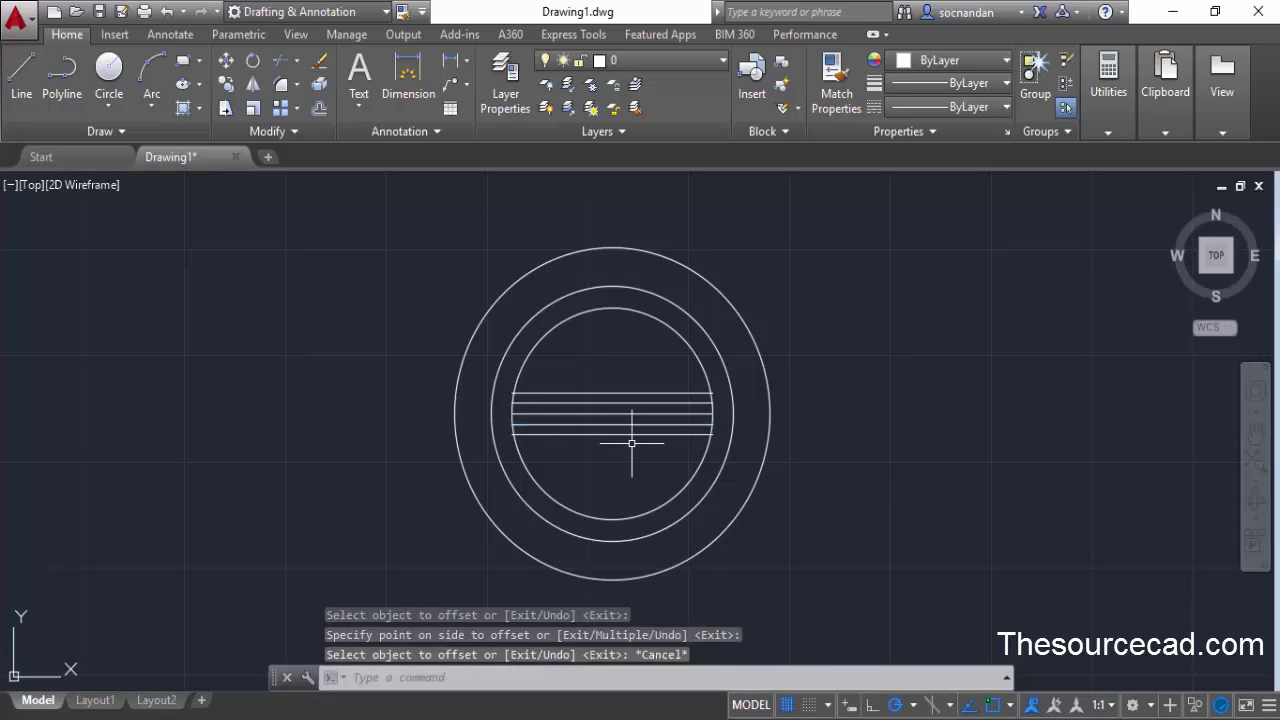
left_click(641, 413)
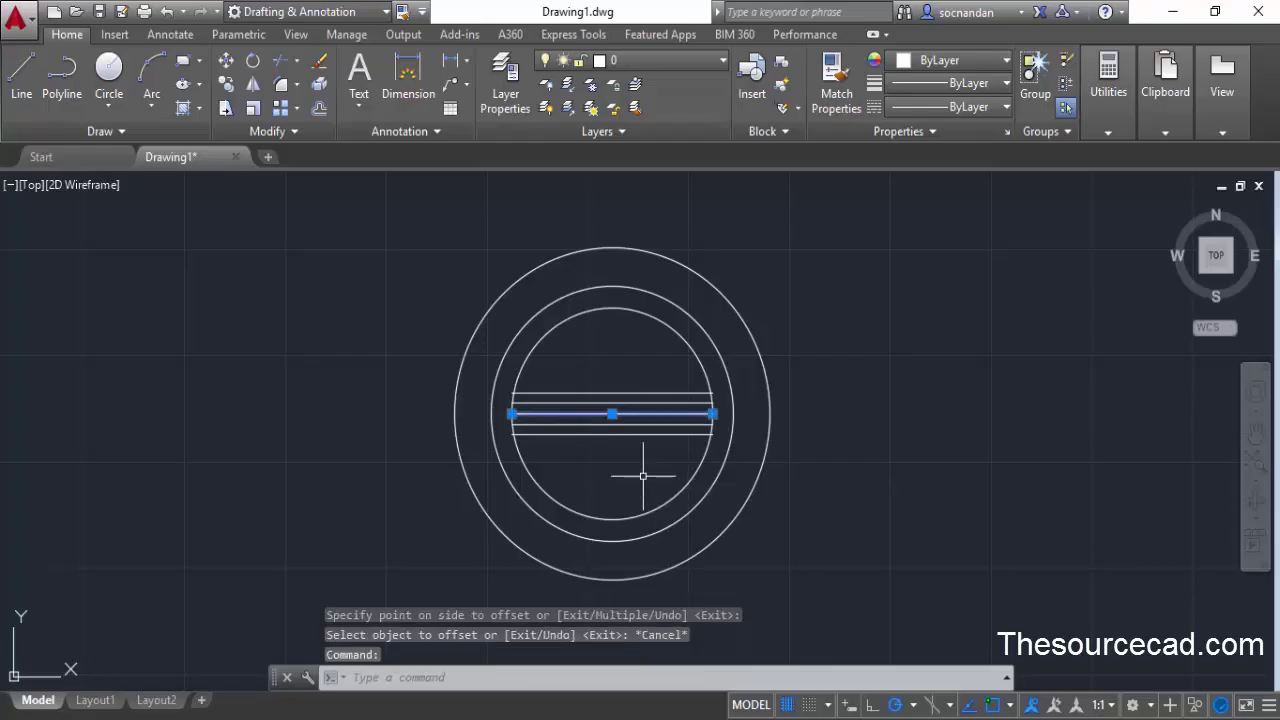
key("Delete")
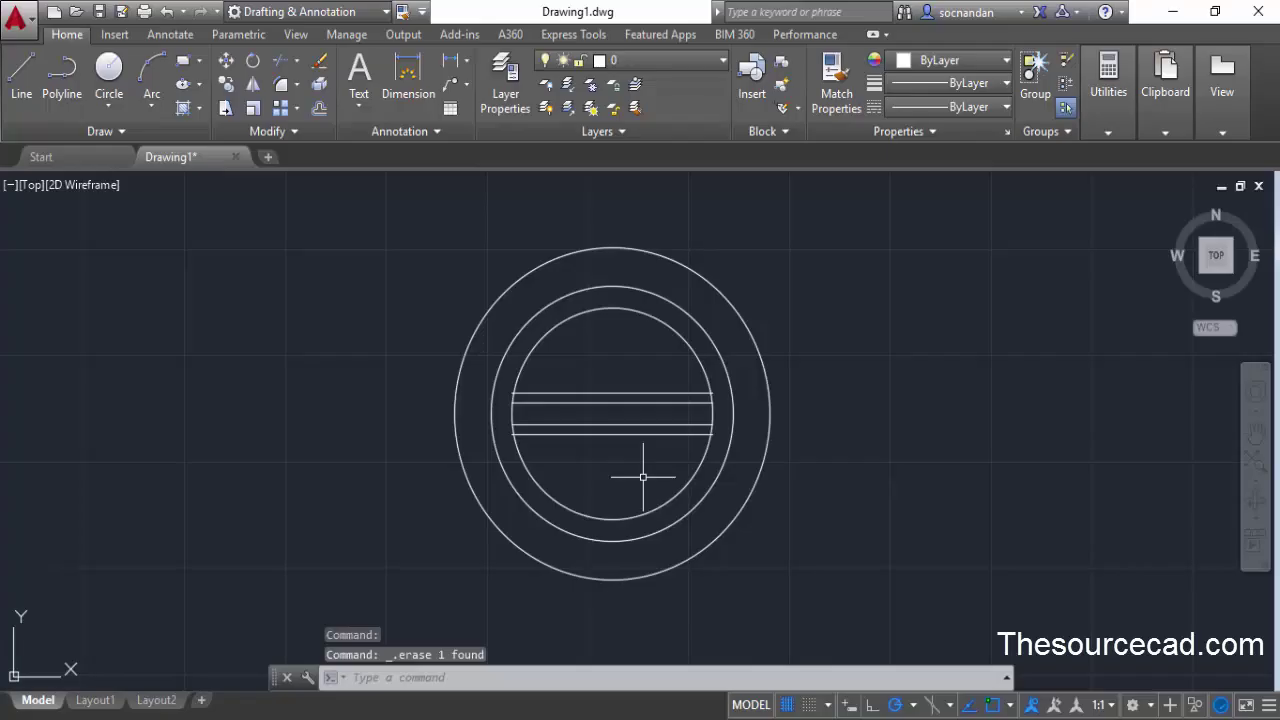
Draw a vertical line about 22 long upward from a point 30 left of the circles' centre, and delete the 30-unit helper line
left_click(21, 75)
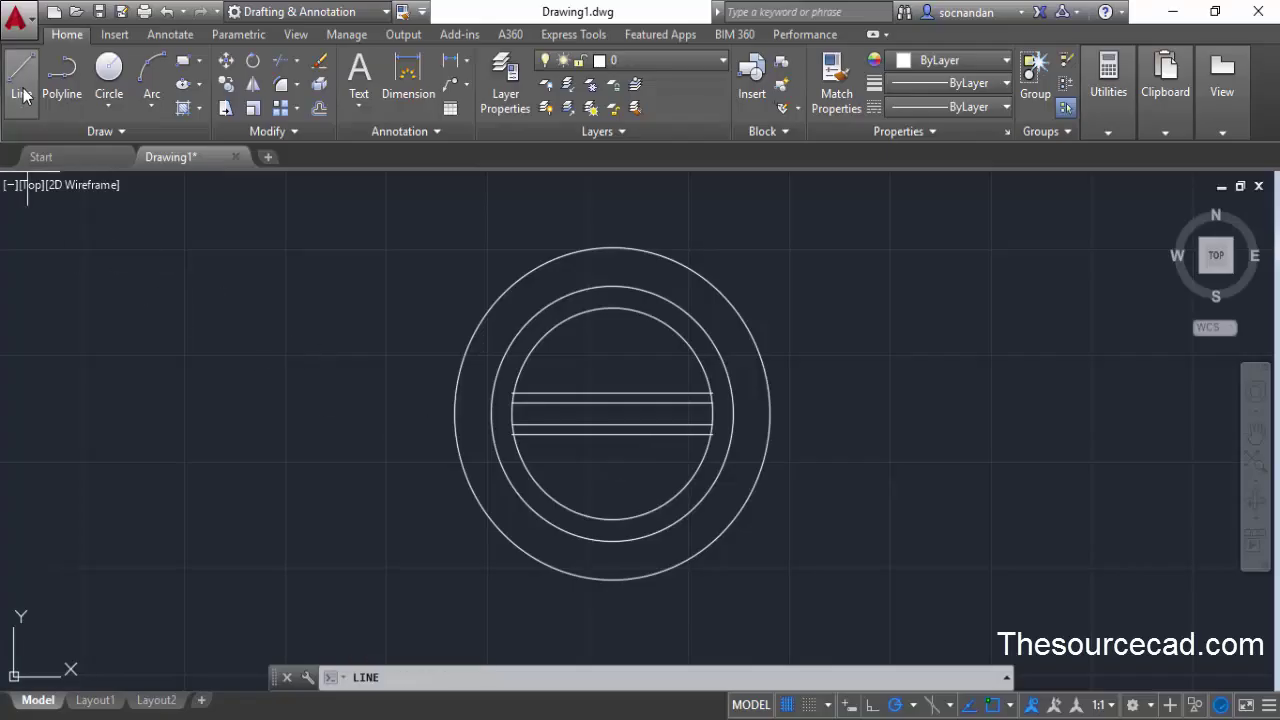
left_click(612, 413)
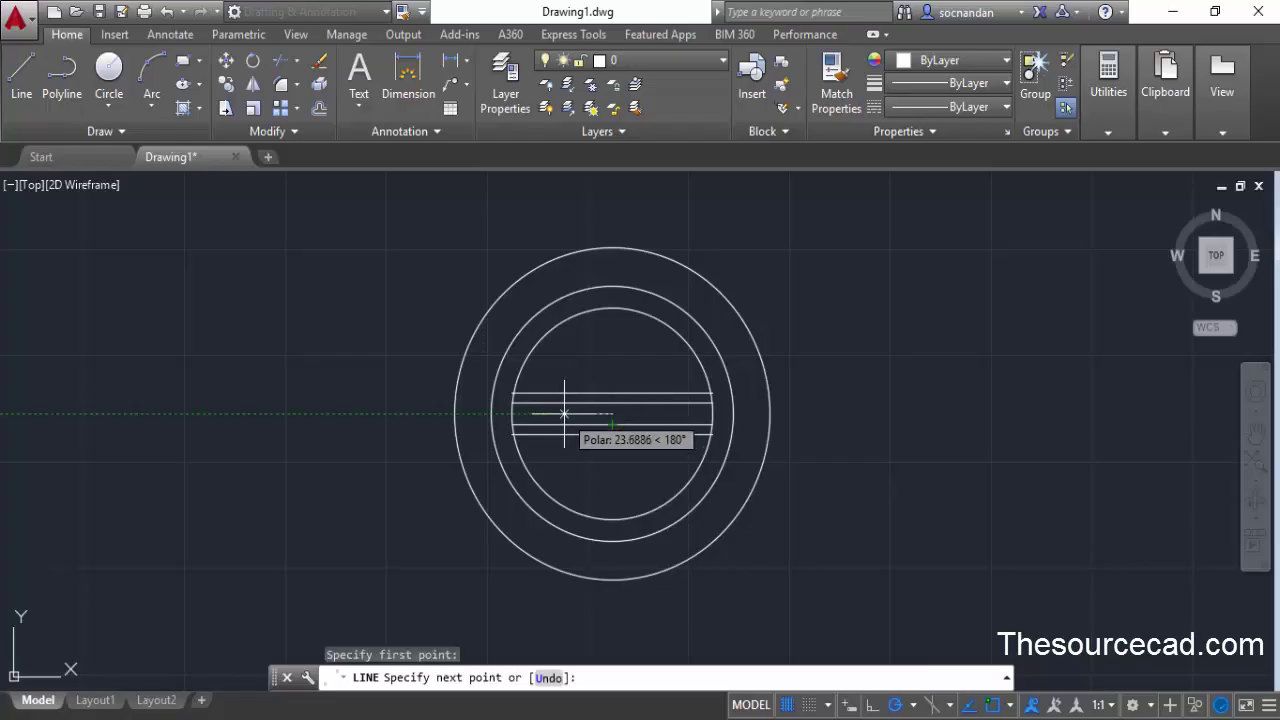
type("30")
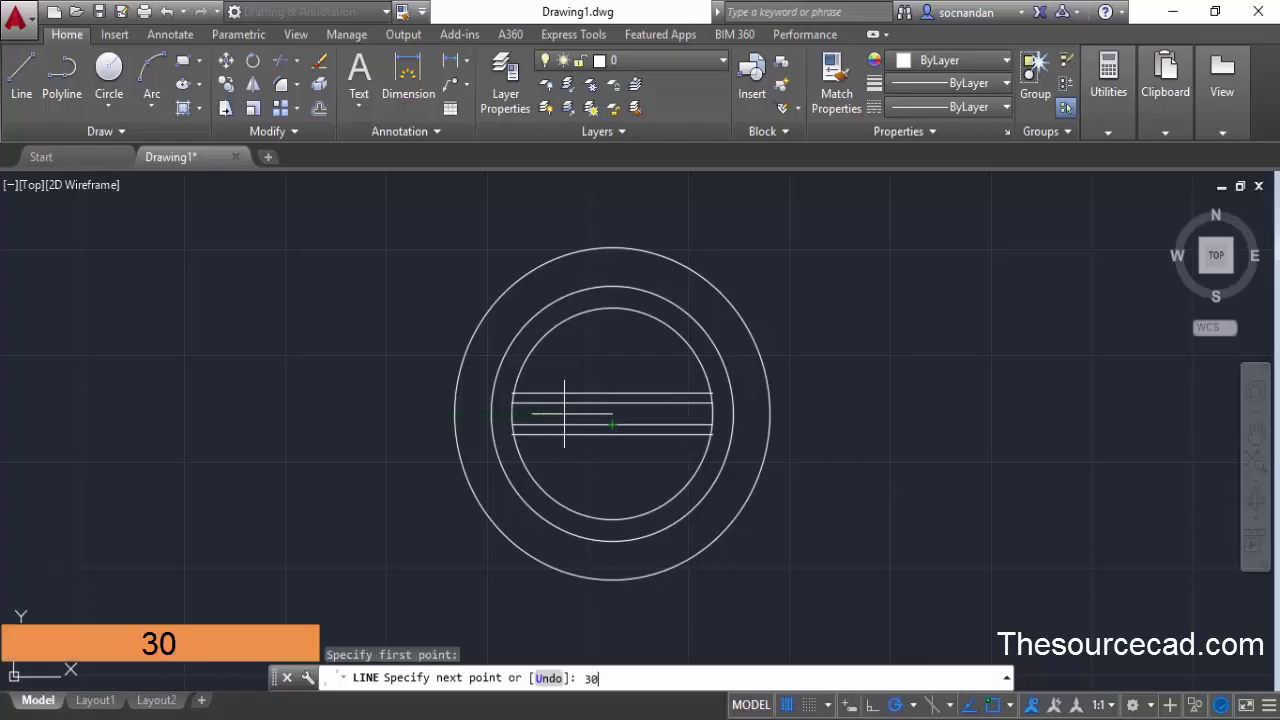
key("Return")
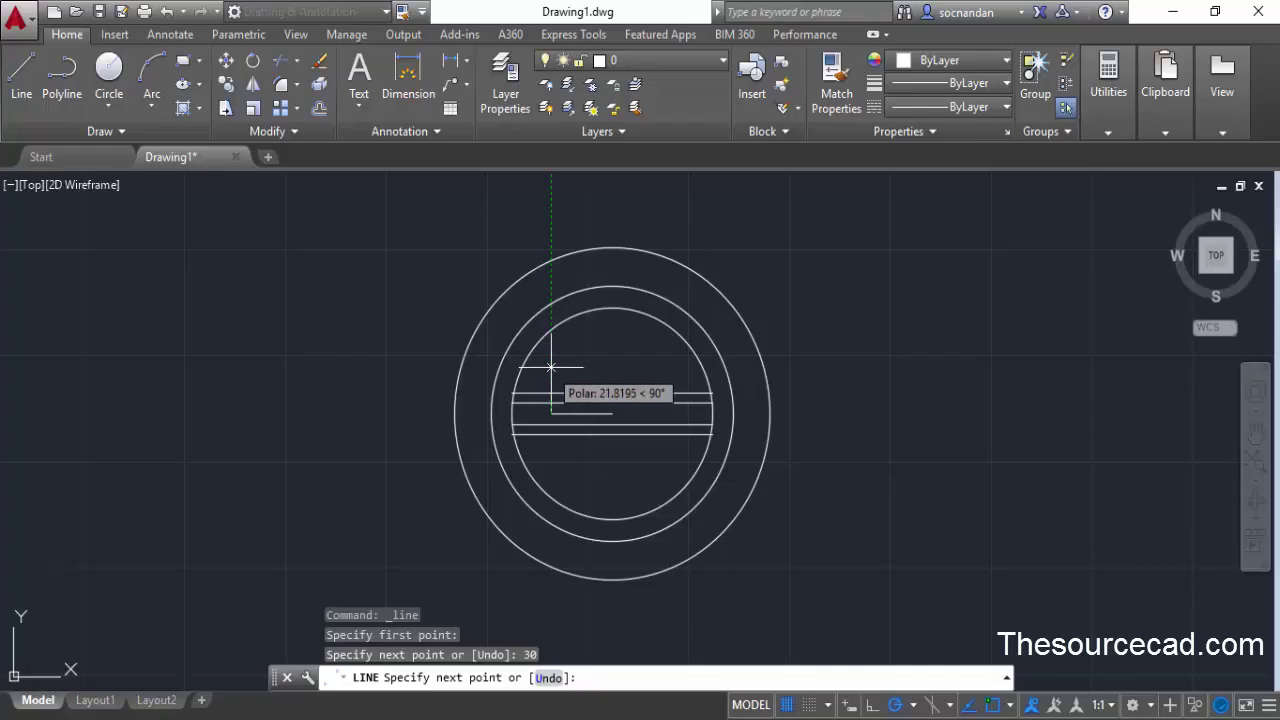
left_click(551, 368)
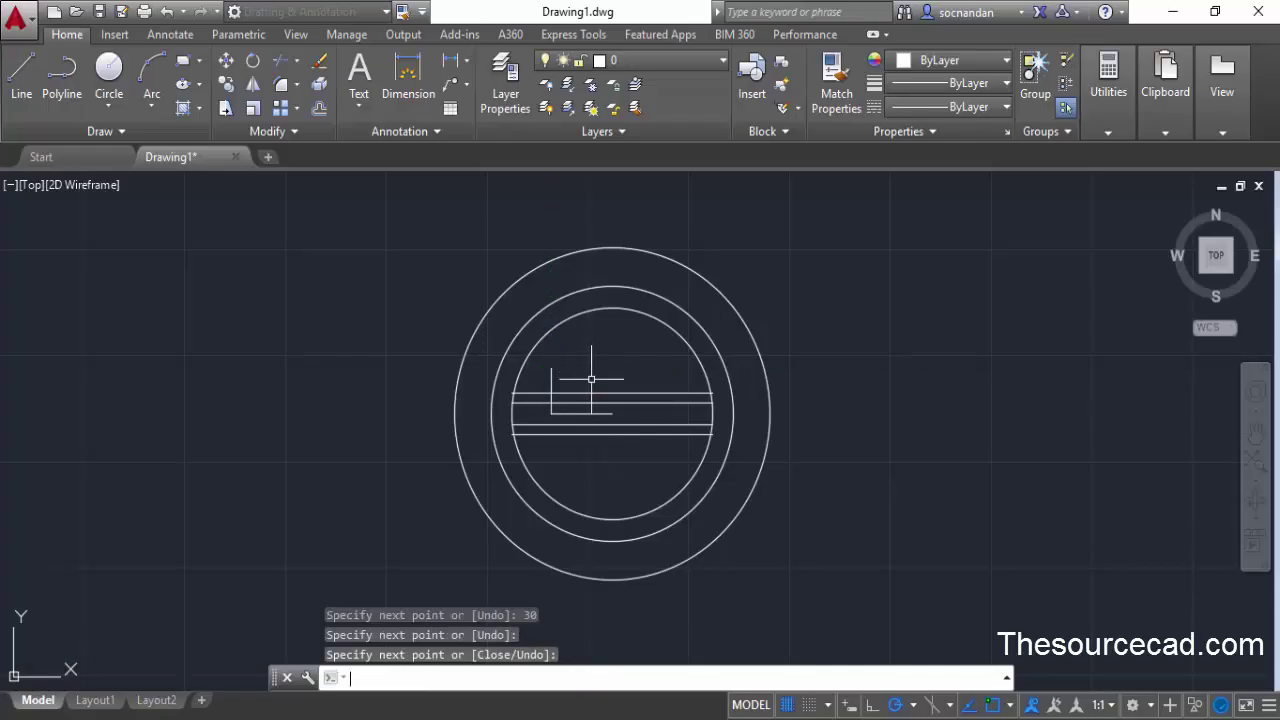
key("Return")
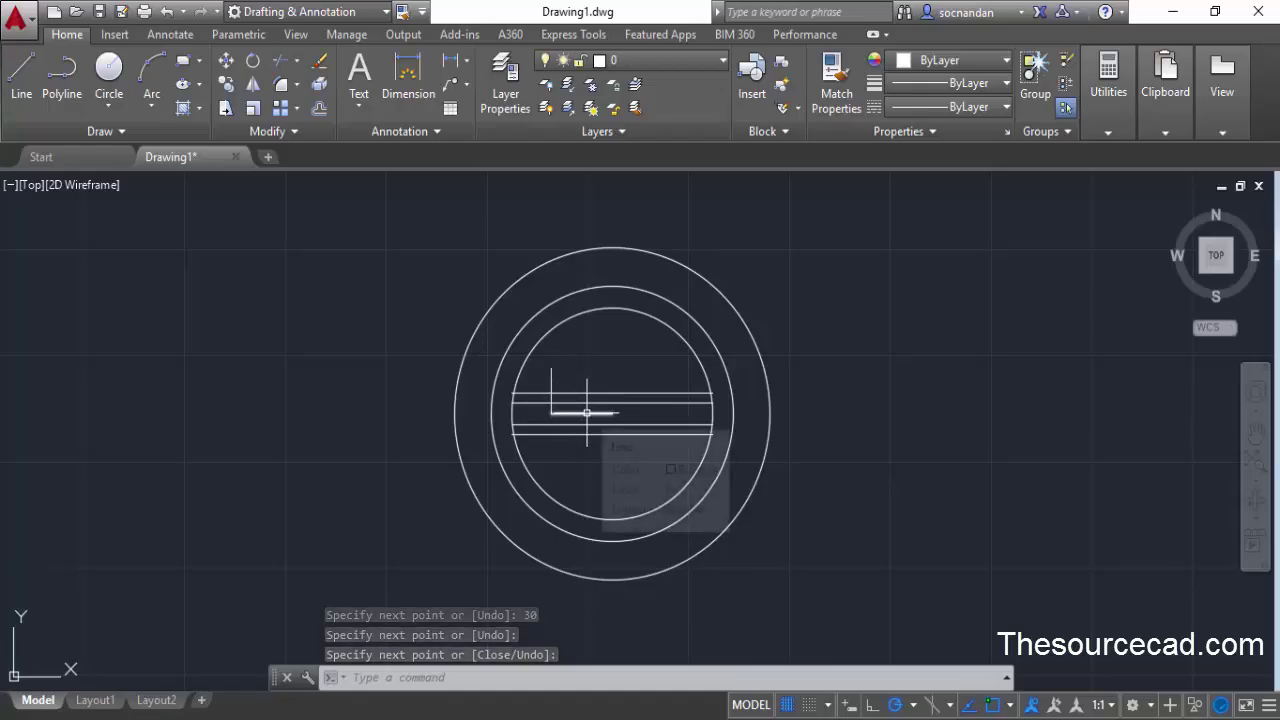
left_click(580, 415)
key("Delete")
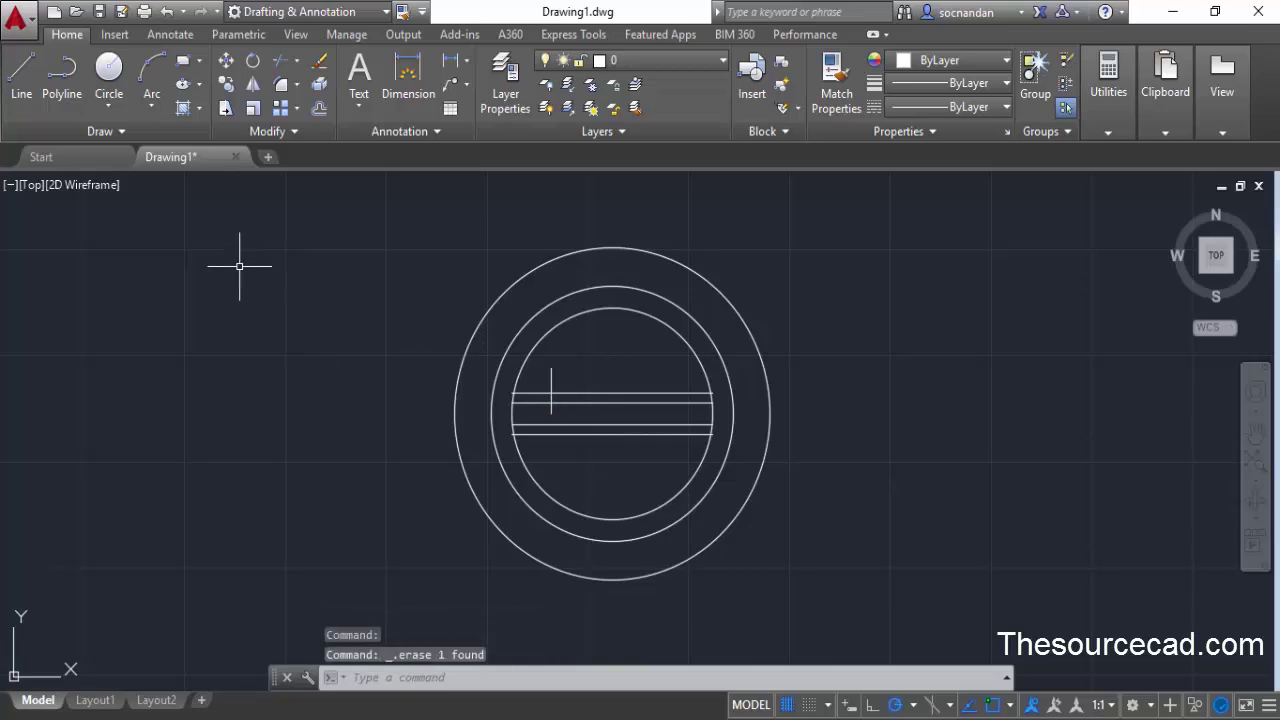
Draw a vertical line downward from the lower end of the short vertical line, ending just below the lowest horizontal line
left_click(20, 90)
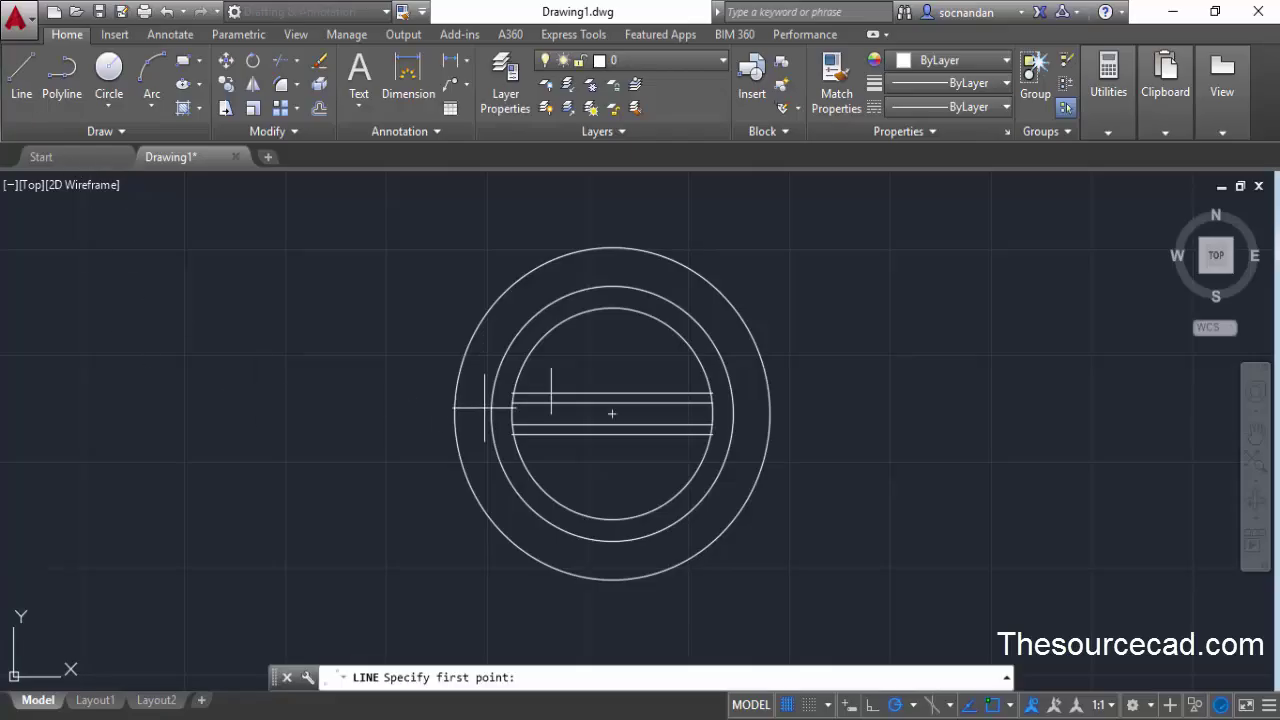
left_click(551, 413)
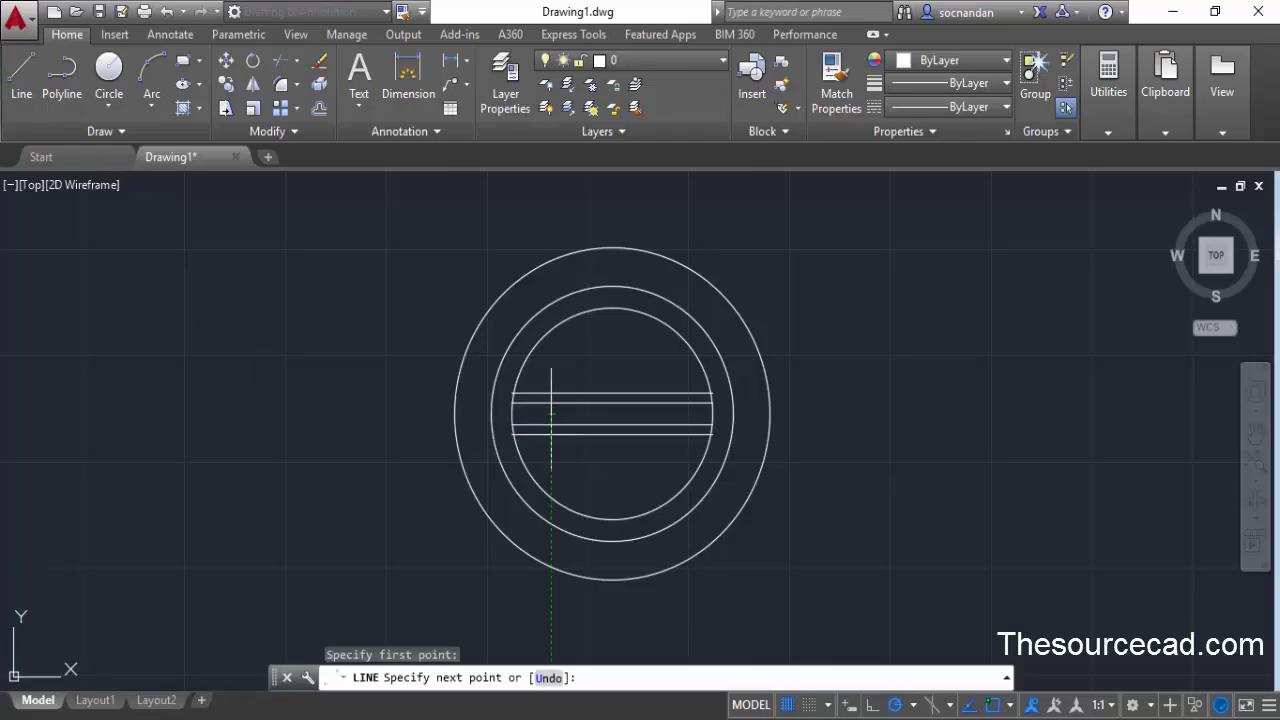
left_click(551, 452)
key("Return")
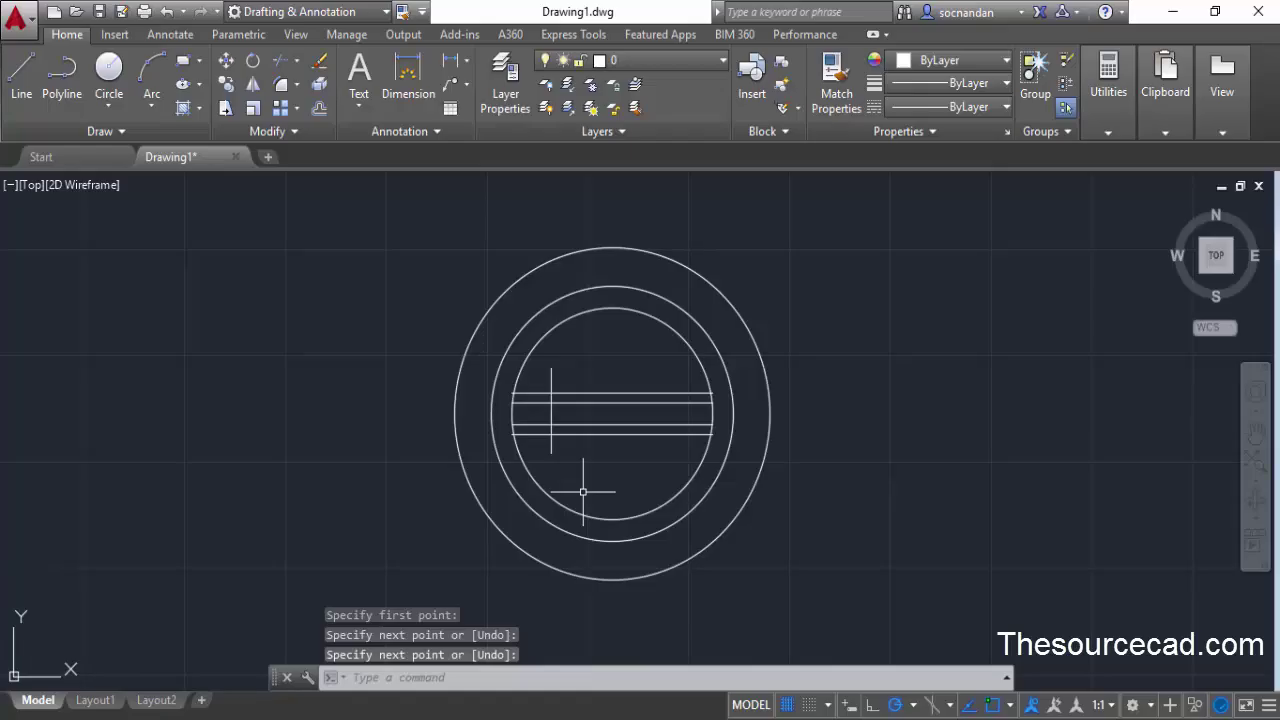
Join the two collinear vertical lines inside the innermost circle into a single line
left_click(528, 352)
left_click(570, 455)
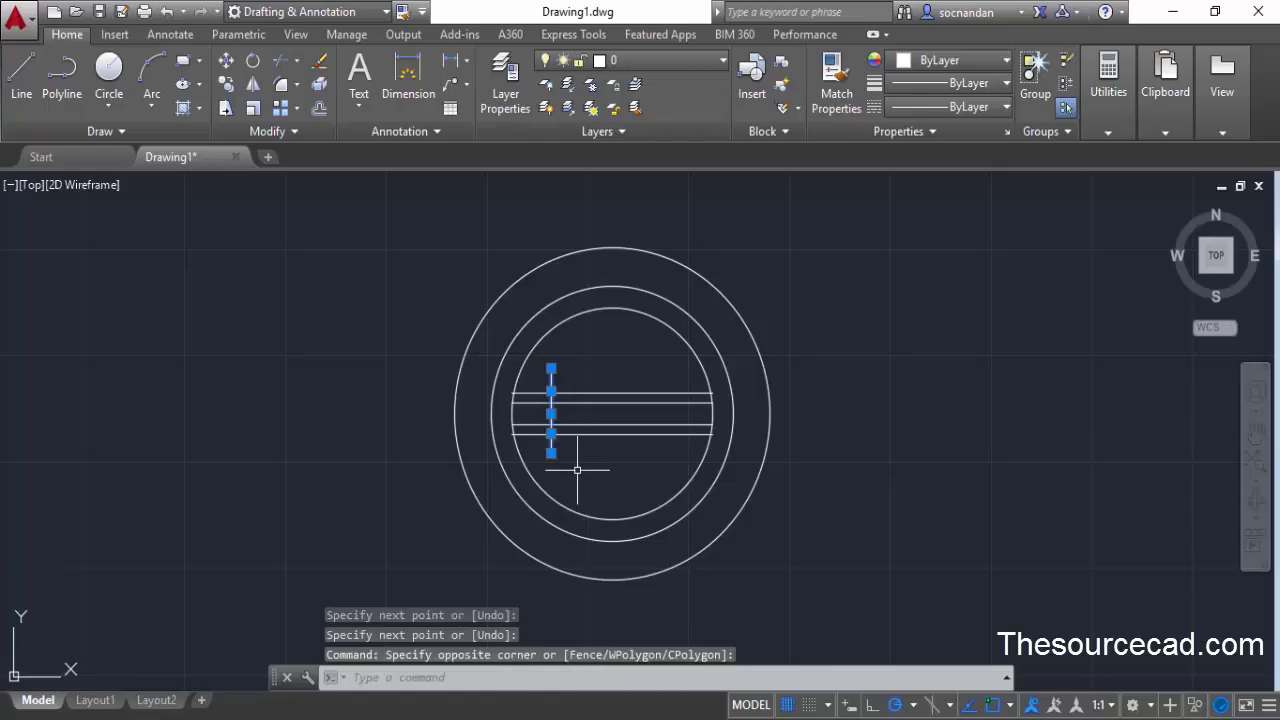
type("j")
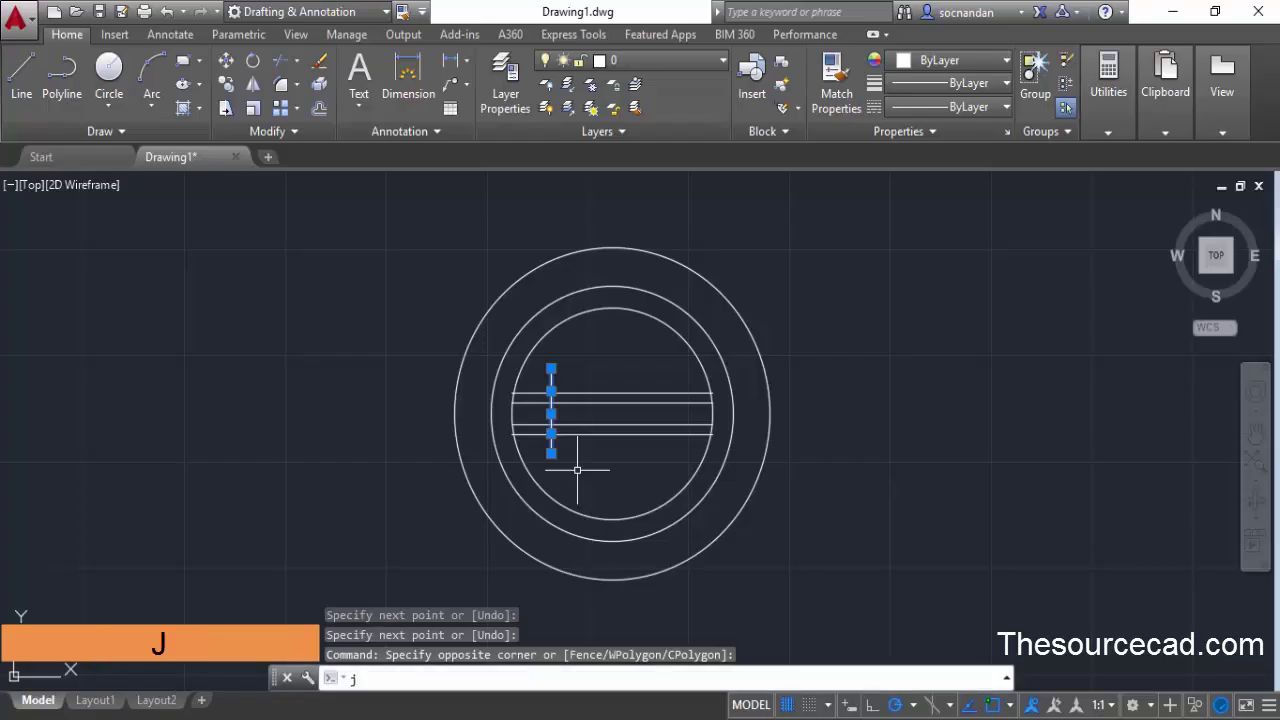
key("Return")
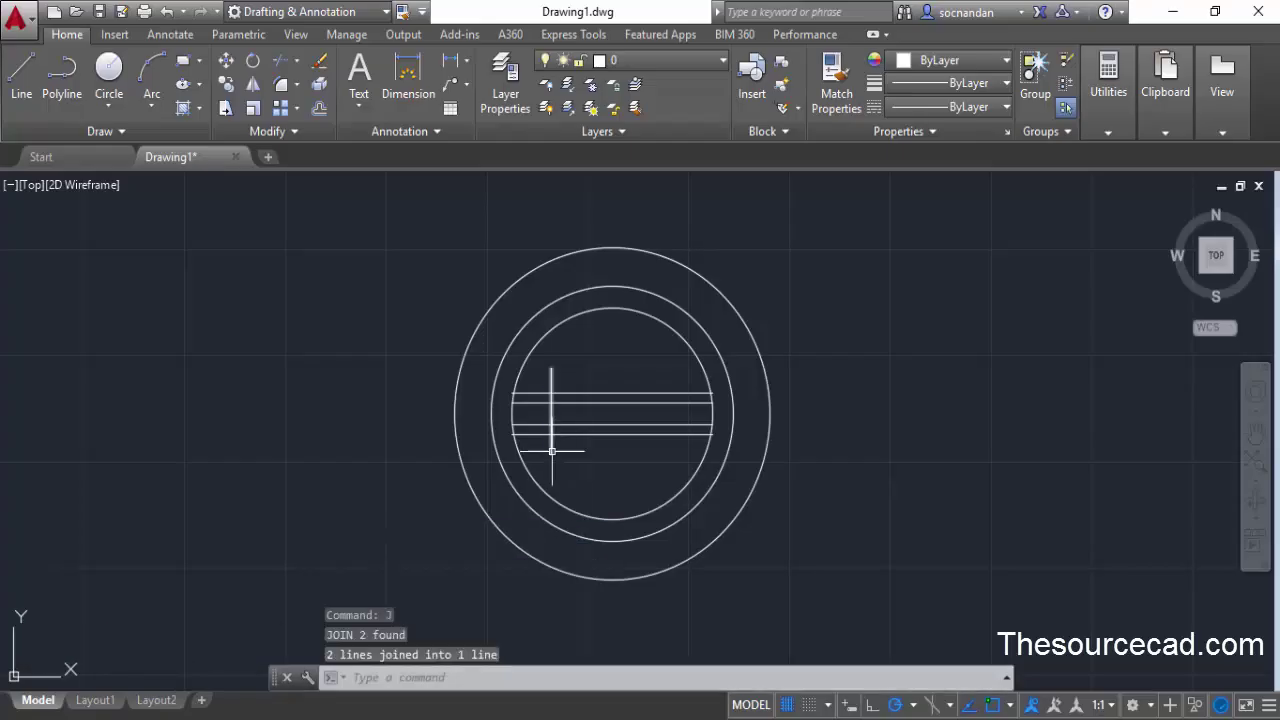
Mirror the vertical line about the vertical axis through the circles' centre, keeping the source line
mouse_move(551, 448)
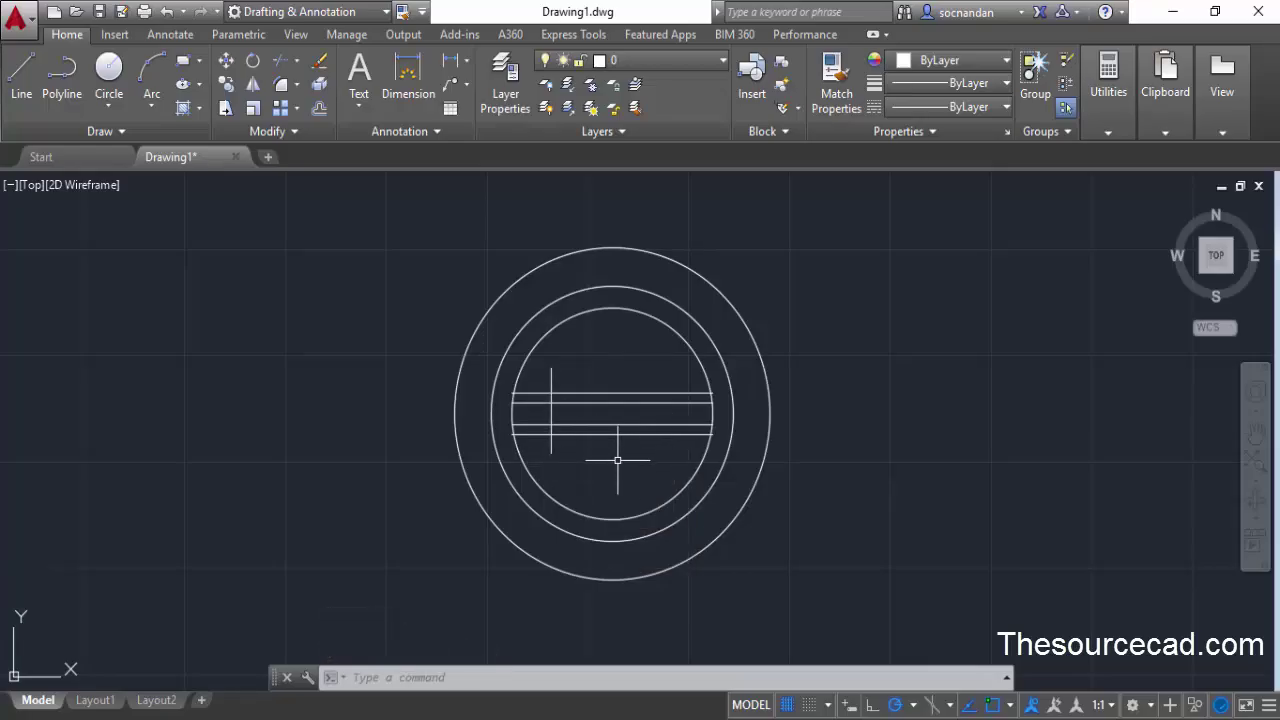
left_click(255, 86)
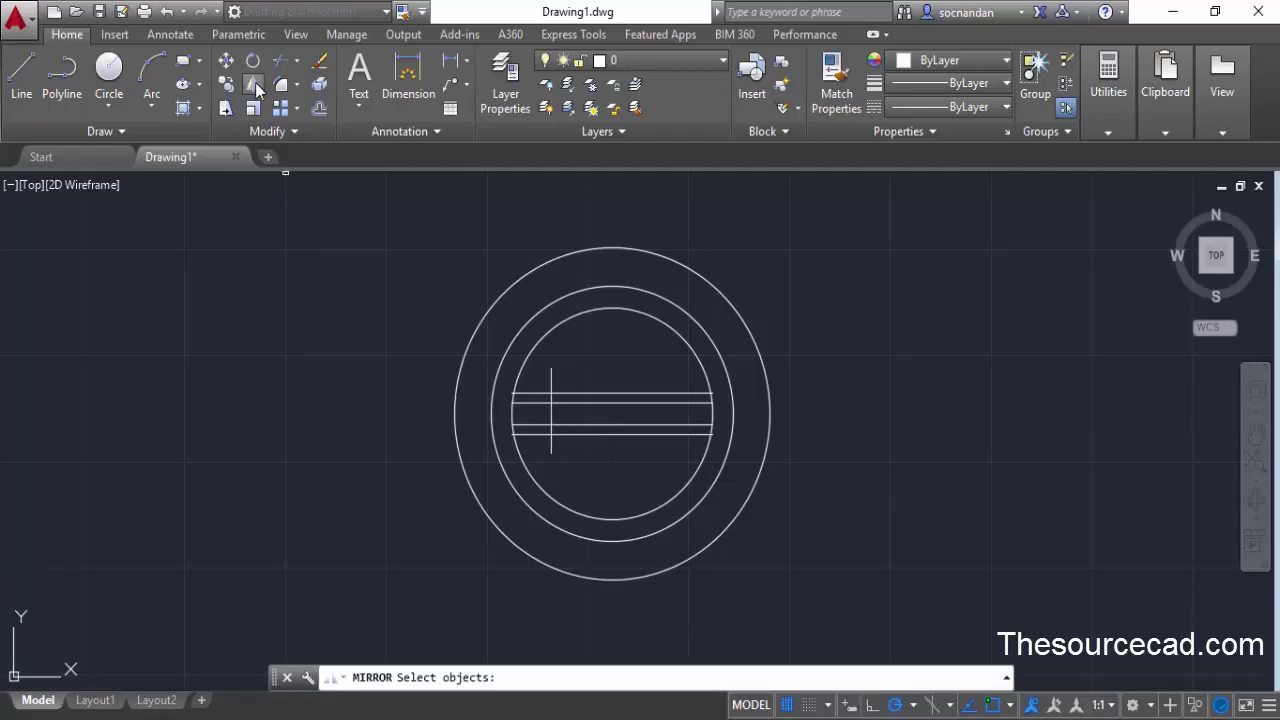
left_click(551, 390)
key("Return")
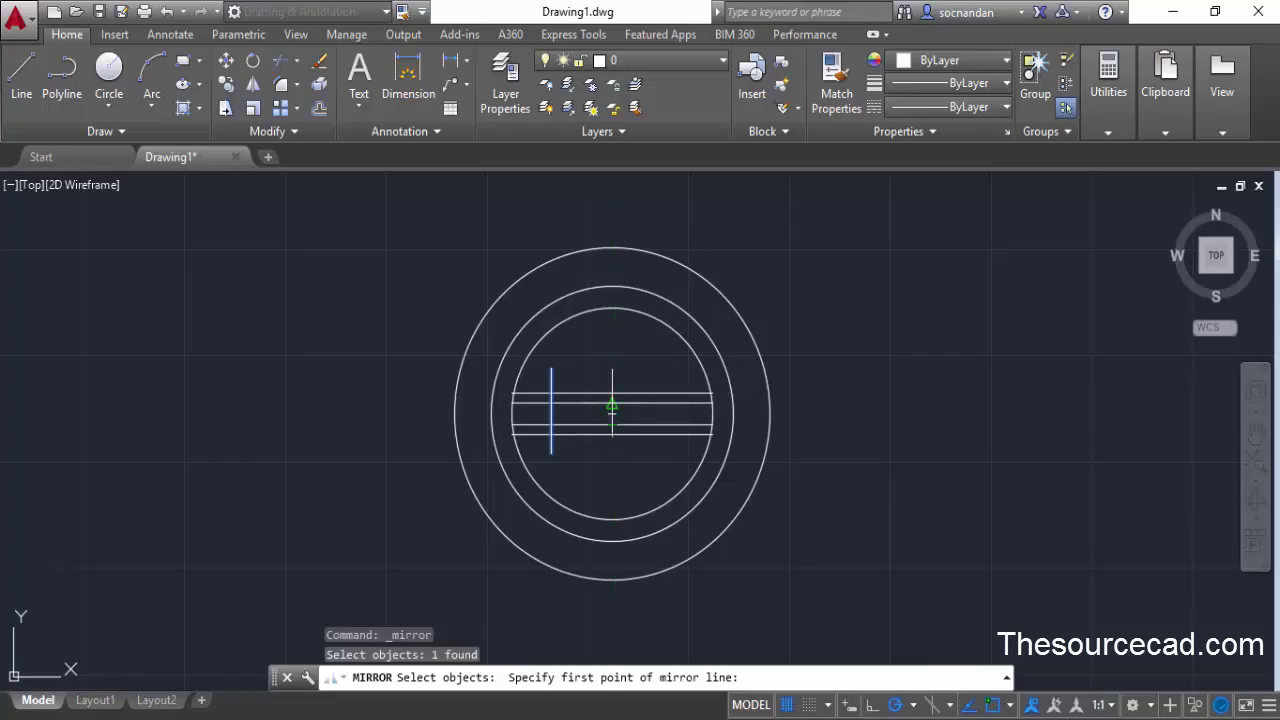
left_click(612, 420)
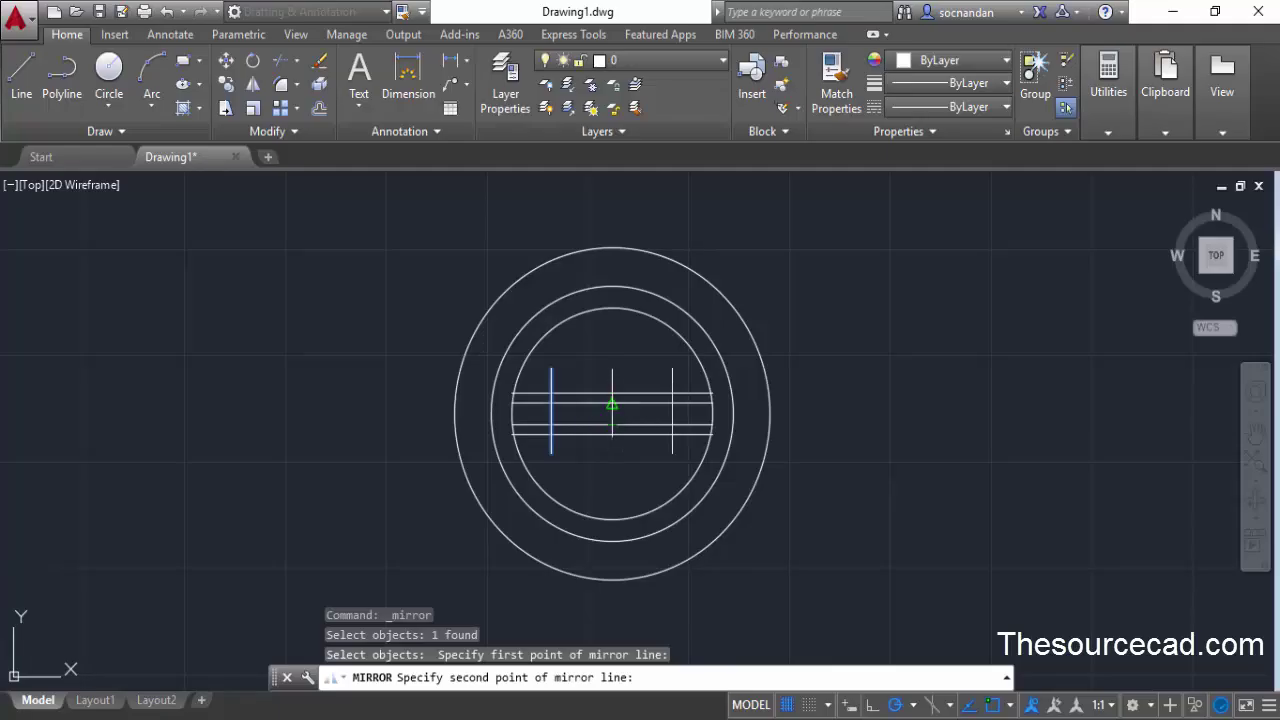
left_click(612, 324)
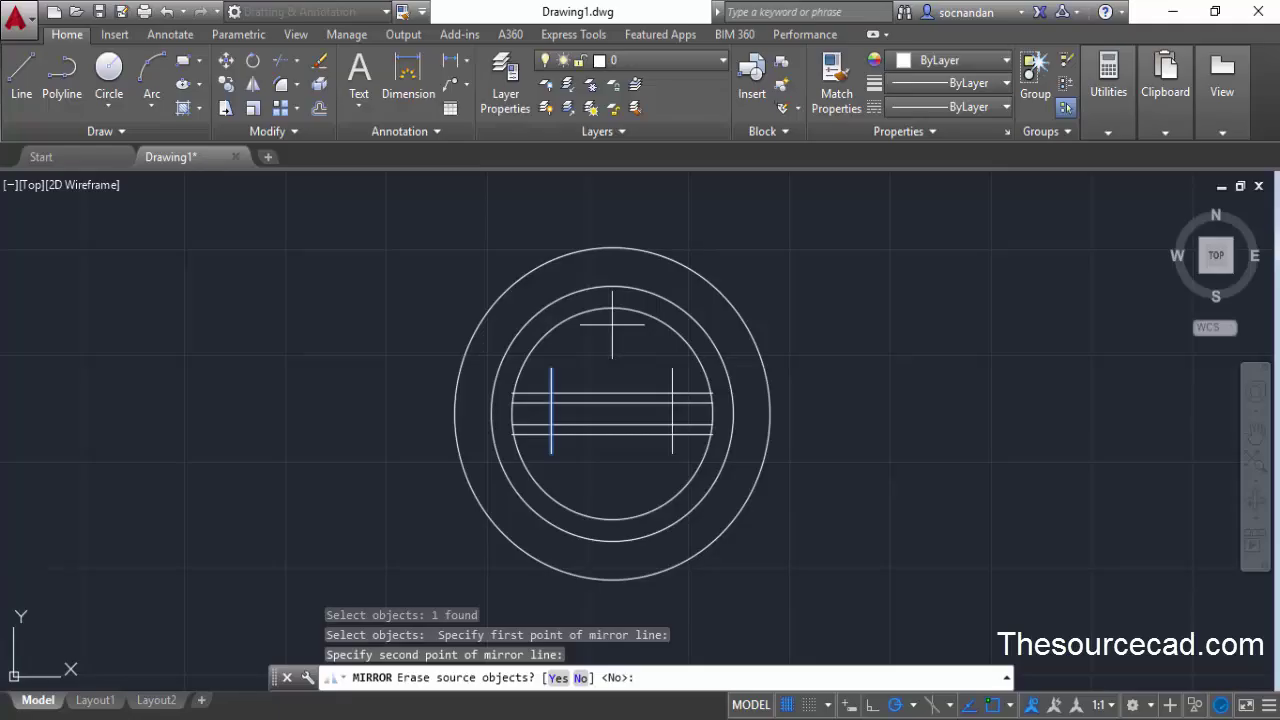
key("Return")
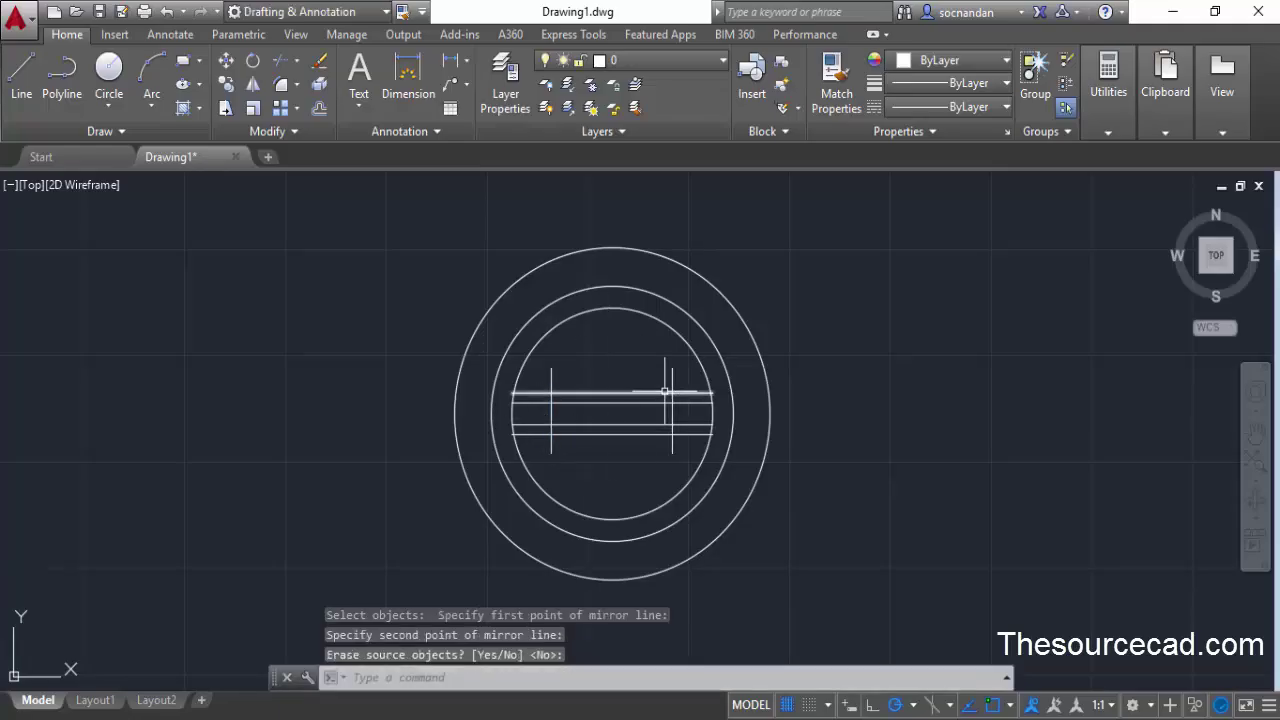
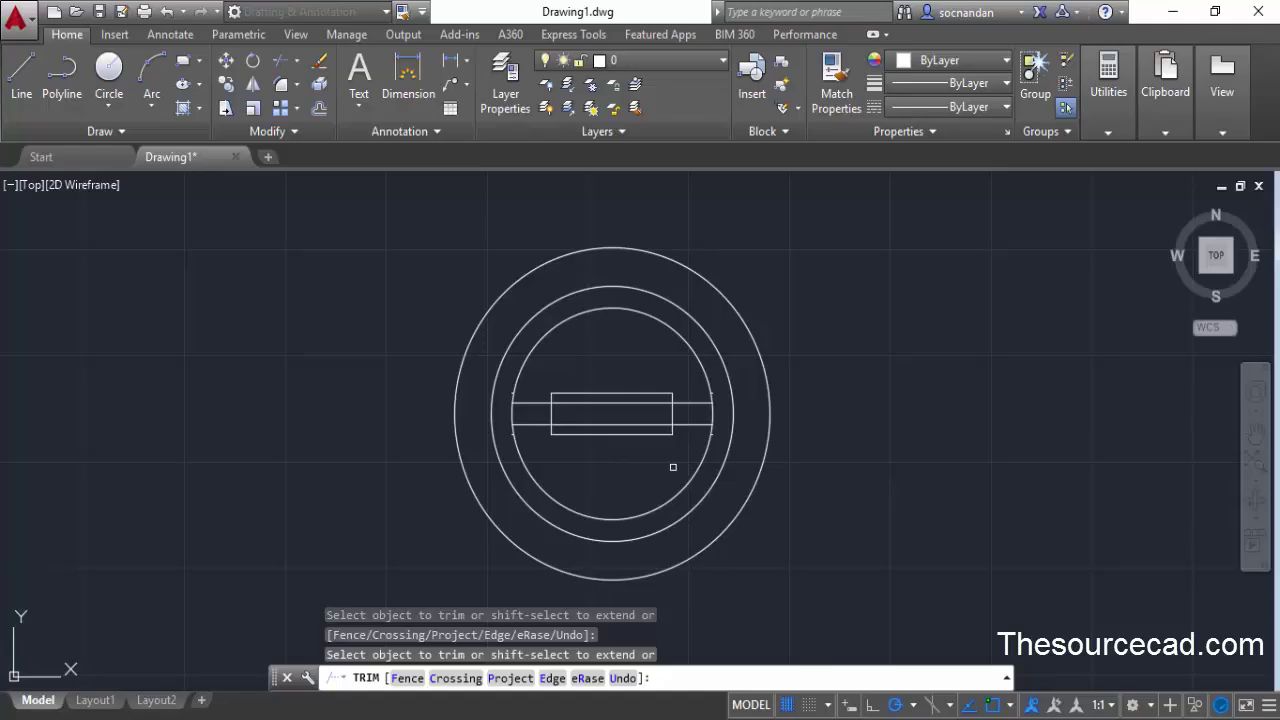
Trim away the parts of the two inner horizontal lines that lie inside the central rectangle
left_click(619, 426)
left_click(620, 423)
left_click(625, 404)
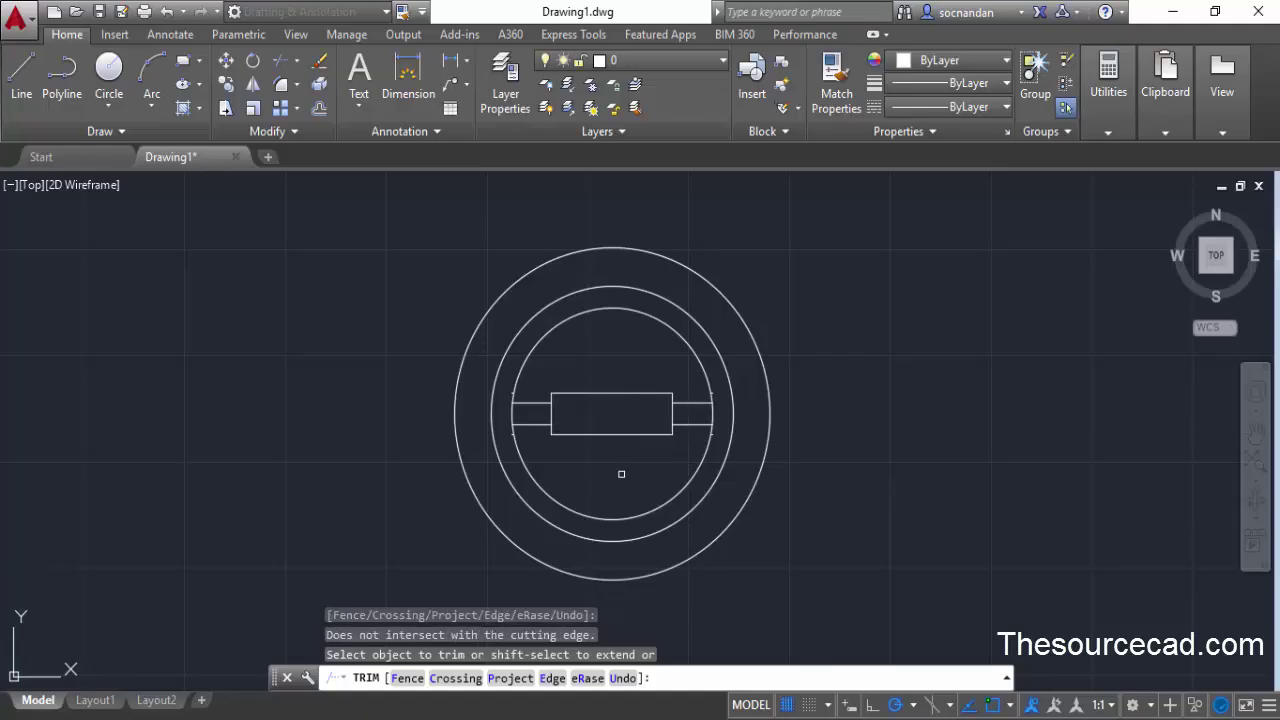
key("Escape")
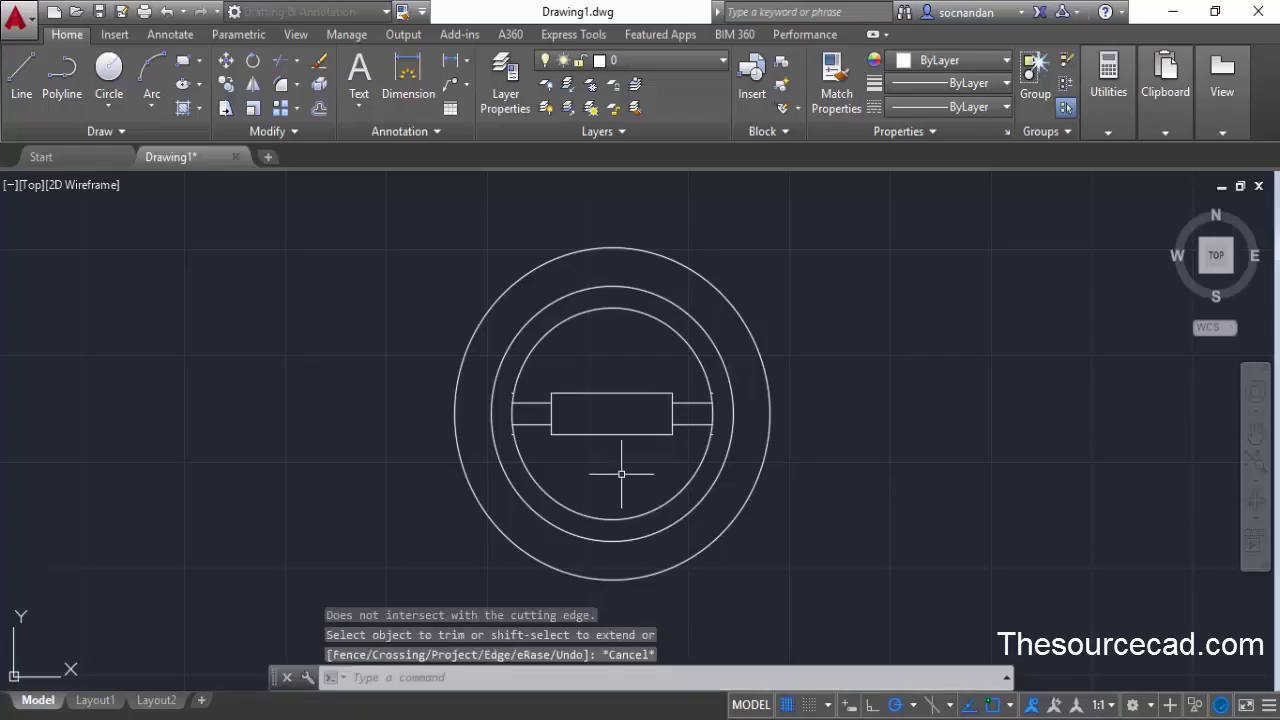
Delete the two leftover line stubs at the left side of the innermost circle
scroll(507, 403, "up", 4)
scroll(507, 403, "up", 2)
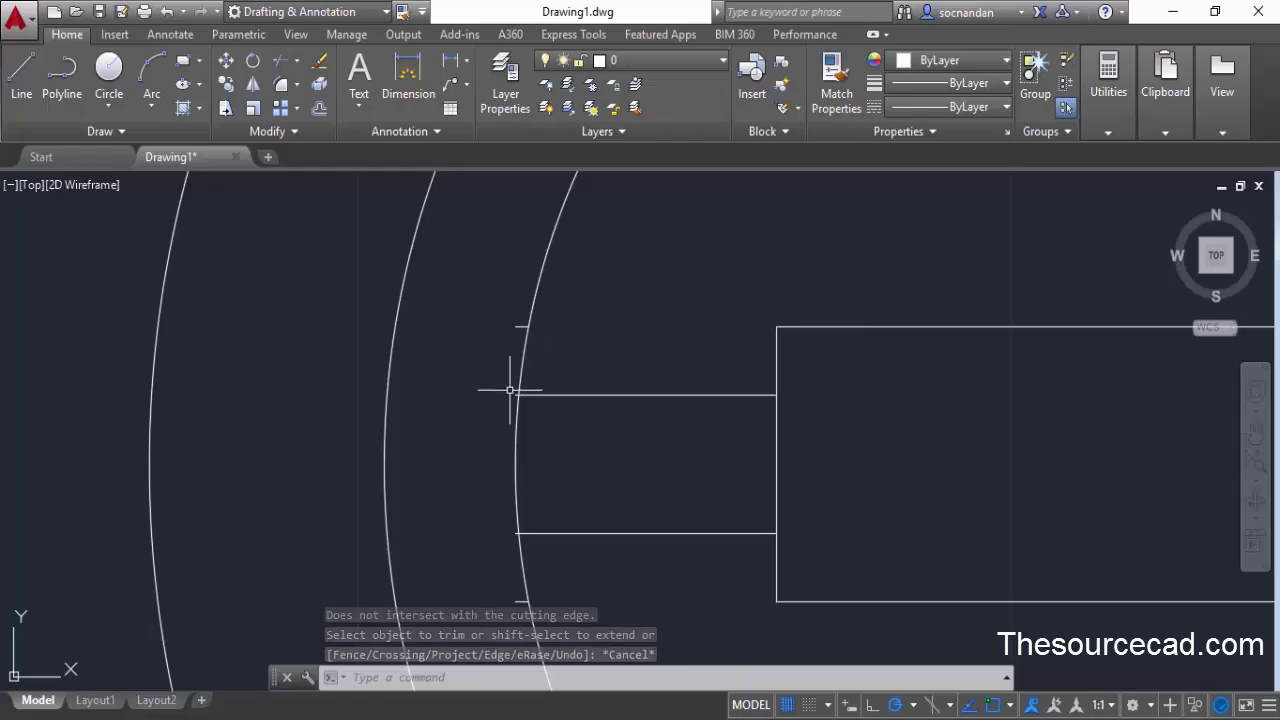
scroll(506, 437, "up", 3)
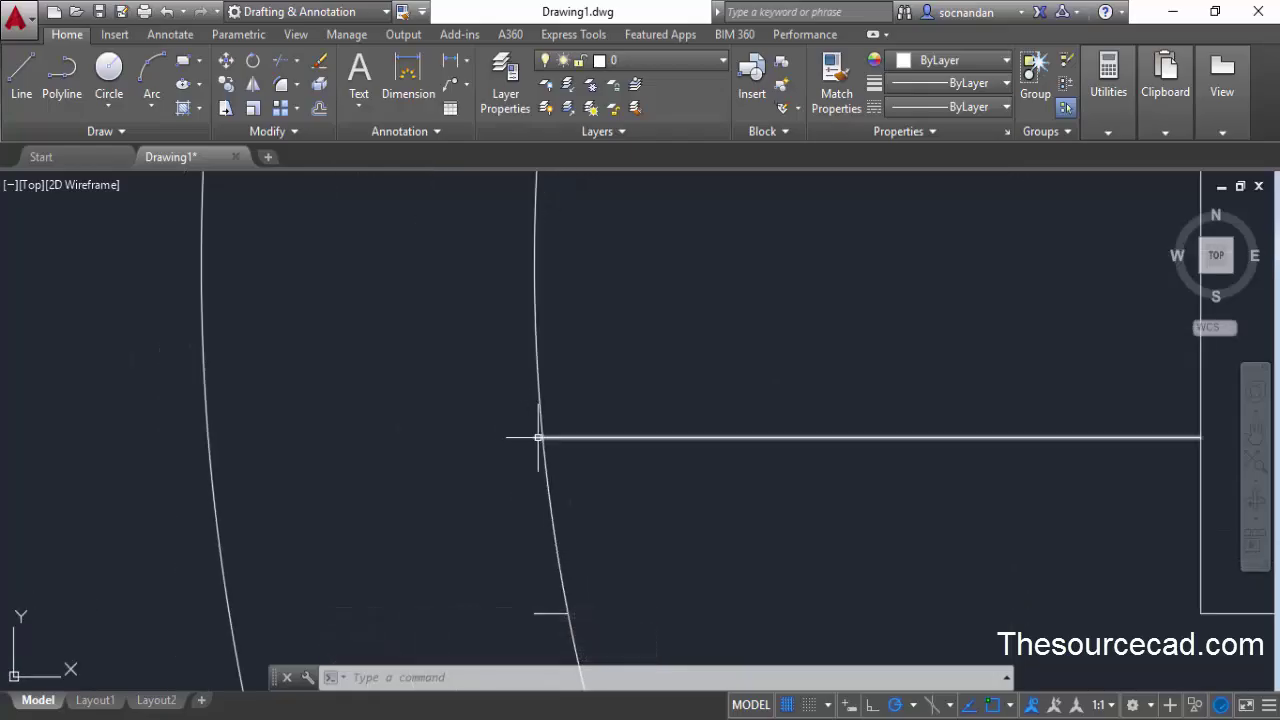
scroll(514, 286, "down", 4)
middle_click_drag(497, 277, 507, 411)
left_click_drag(531, 257, 522, 283)
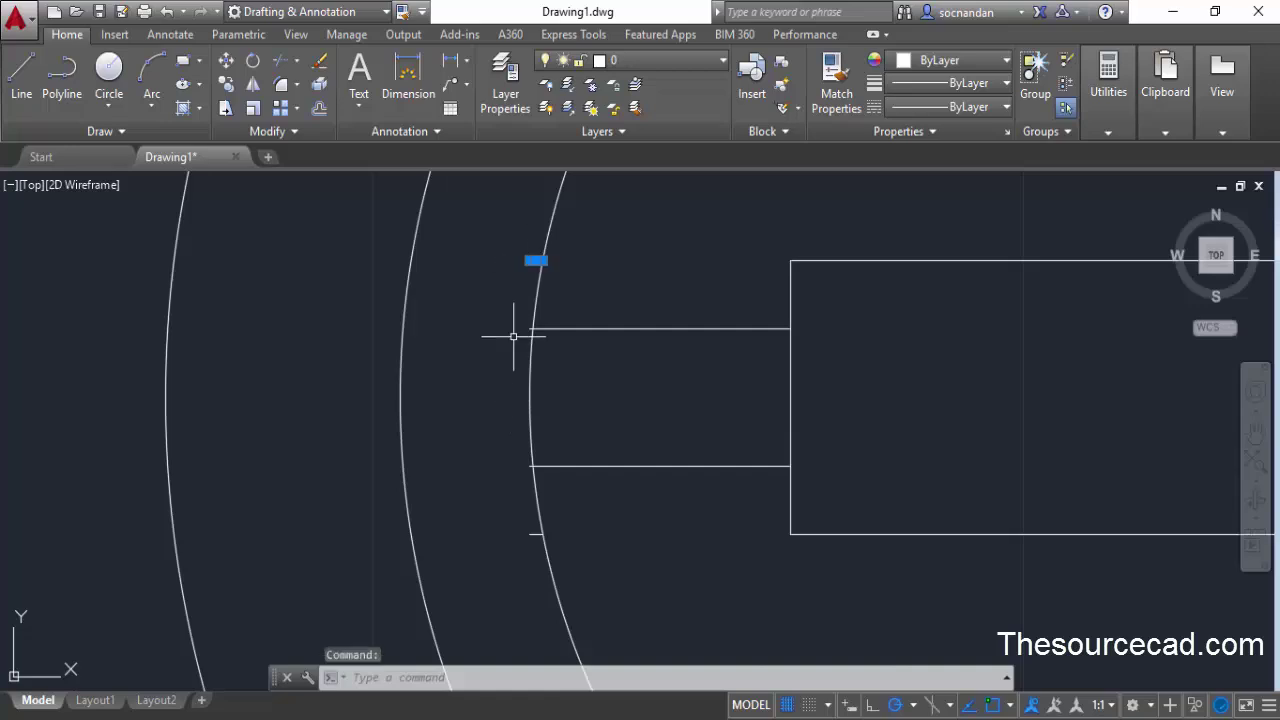
left_click(535, 533)
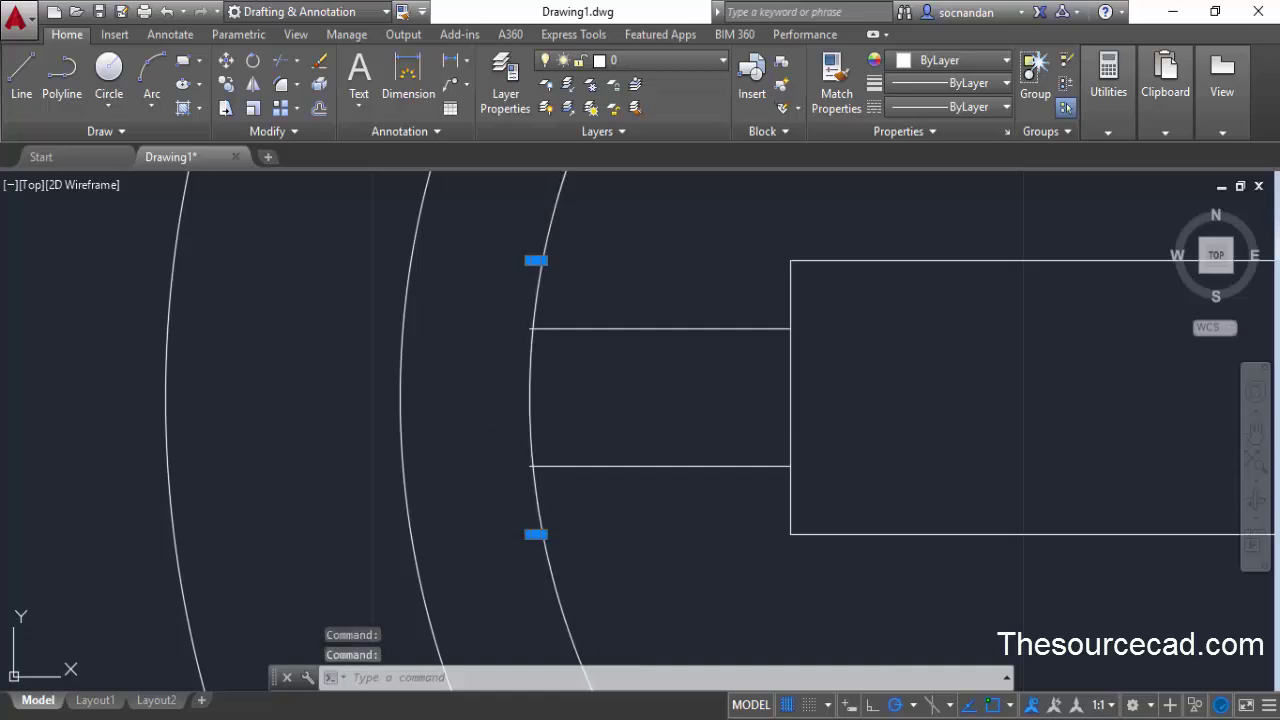
key("Delete")
Trim the short overhangs of the two left spoke lines that extend beyond the innermost circle
left_click(280, 60)
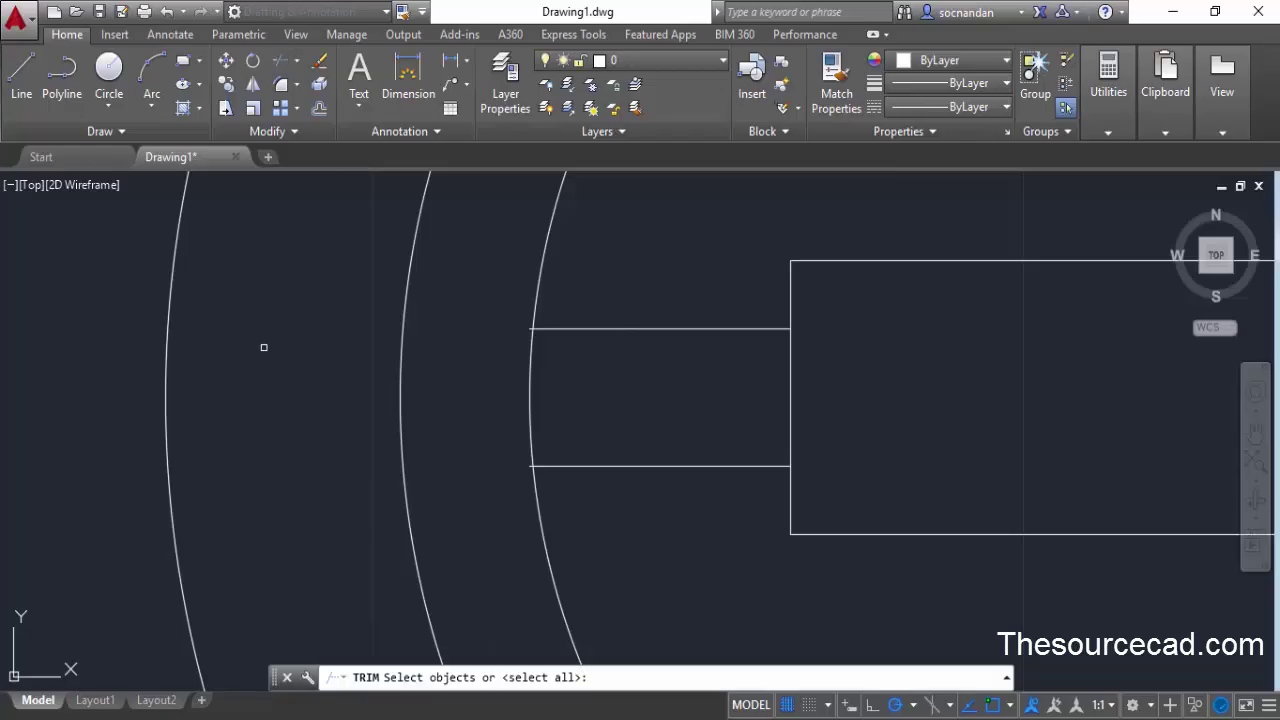
key("Return")
scroll(497, 368, "up", 2)
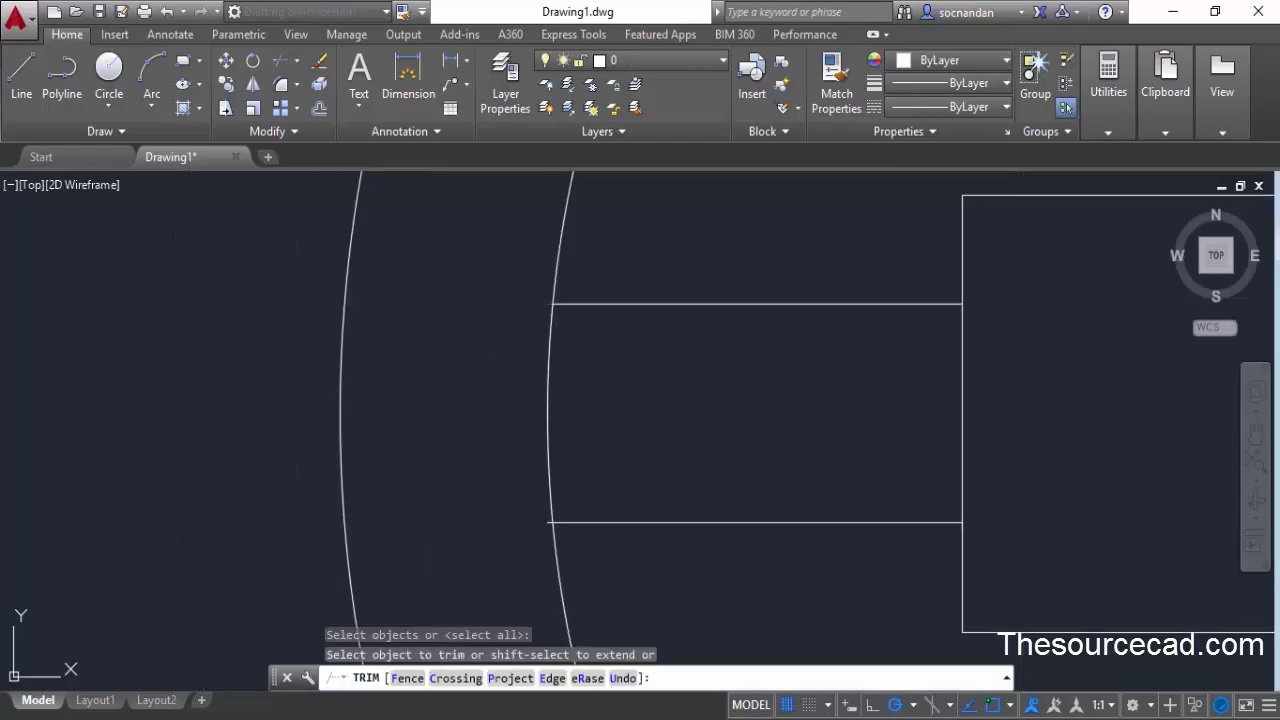
left_click(546, 300)
left_click(546, 522)
scroll(678, 423, "down", 5)
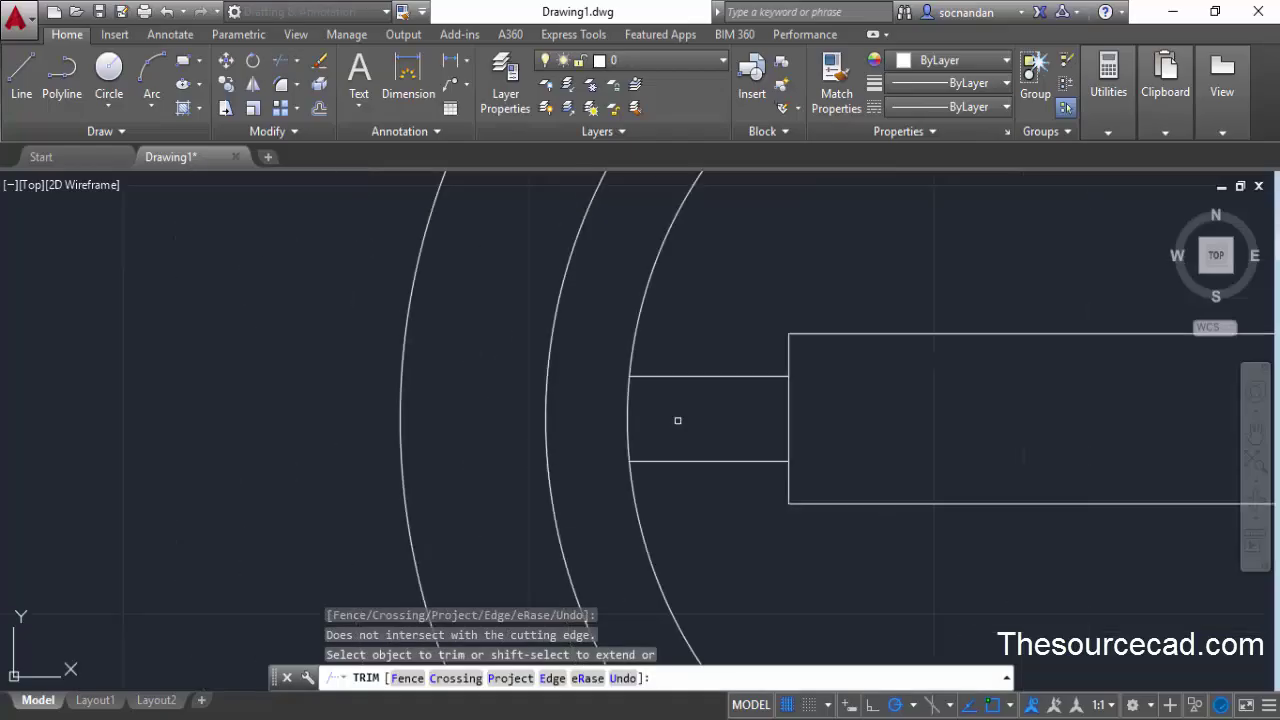
Trim the short overhangs of the two right spoke lines that extend beyond the innermost circle
scroll(885, 418, "up", 8)
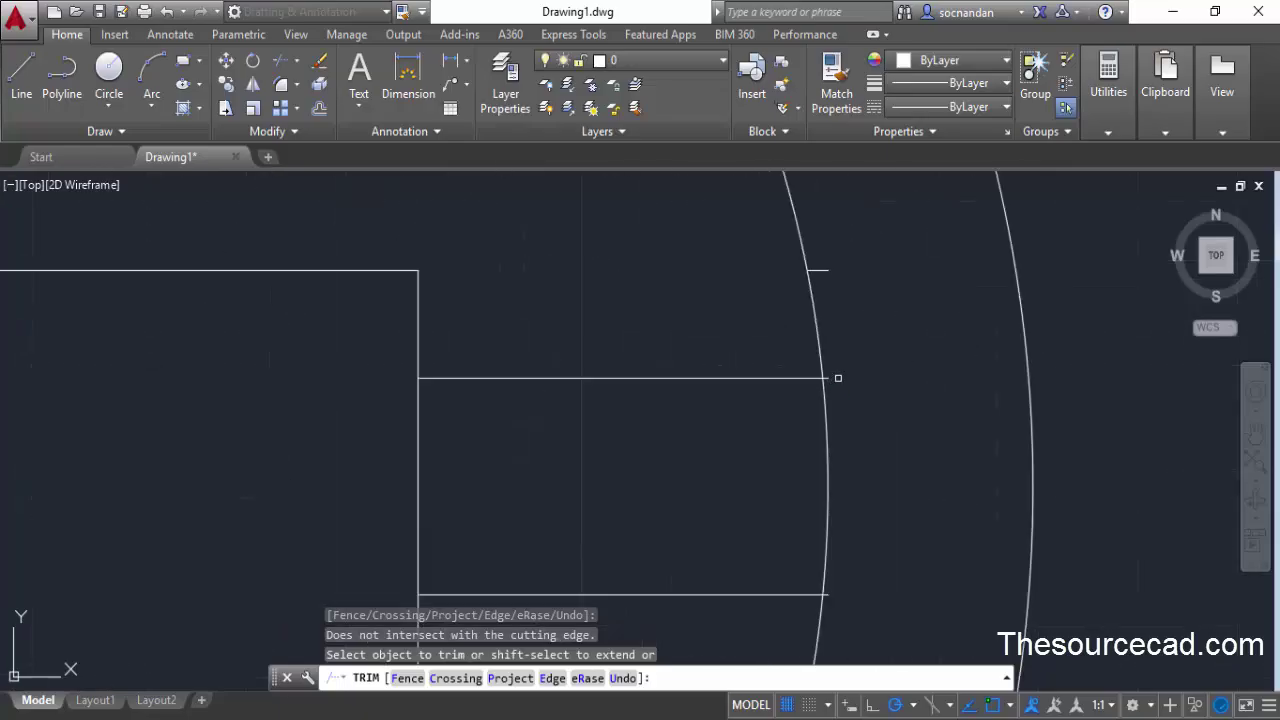
scroll(740, 352, "up", 2)
left_click(742, 355)
scroll(816, 521, "down", 2)
scroll(812, 515, "down", 2)
scroll(726, 223, "up", 2)
scroll(720, 548, "down", 4)
scroll(734, 526, "up", 3)
key("Escape")
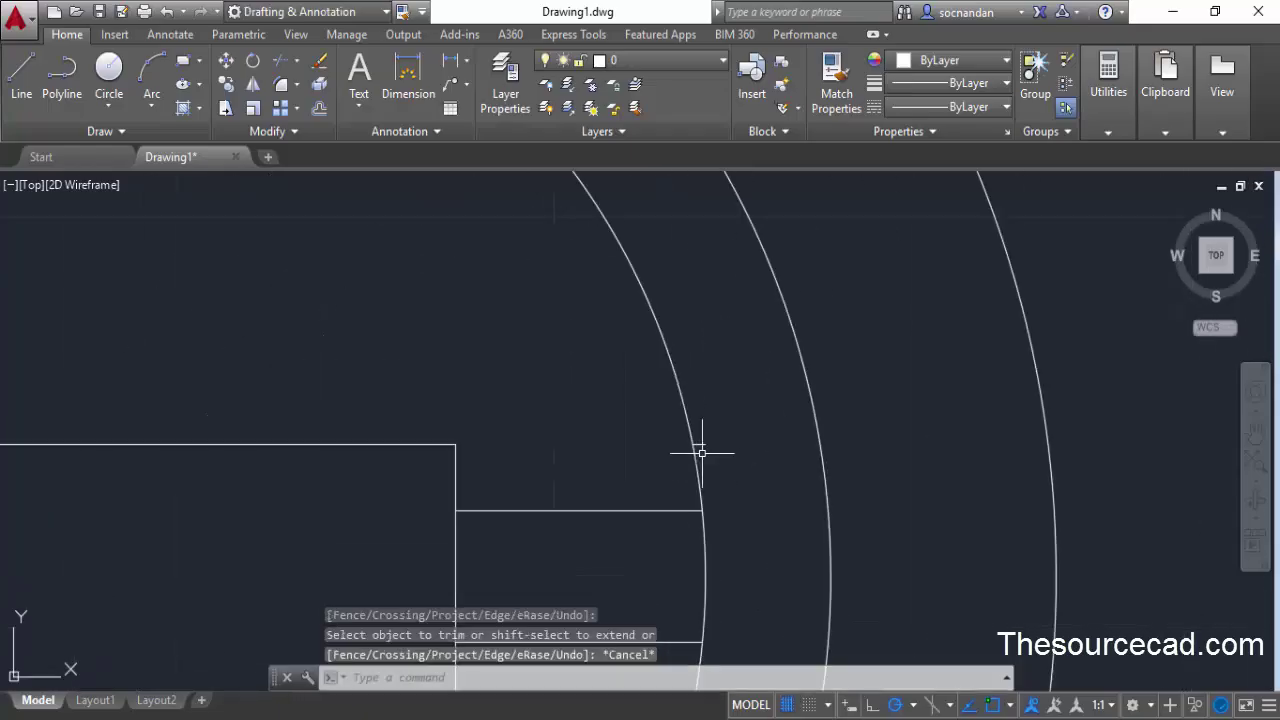
Delete the two leftover line stubs at the right side of the innermost circle
left_click(699, 450)
middle_click_drag(737, 531, 737, 304)
left_click(692, 467)
key("Delete")
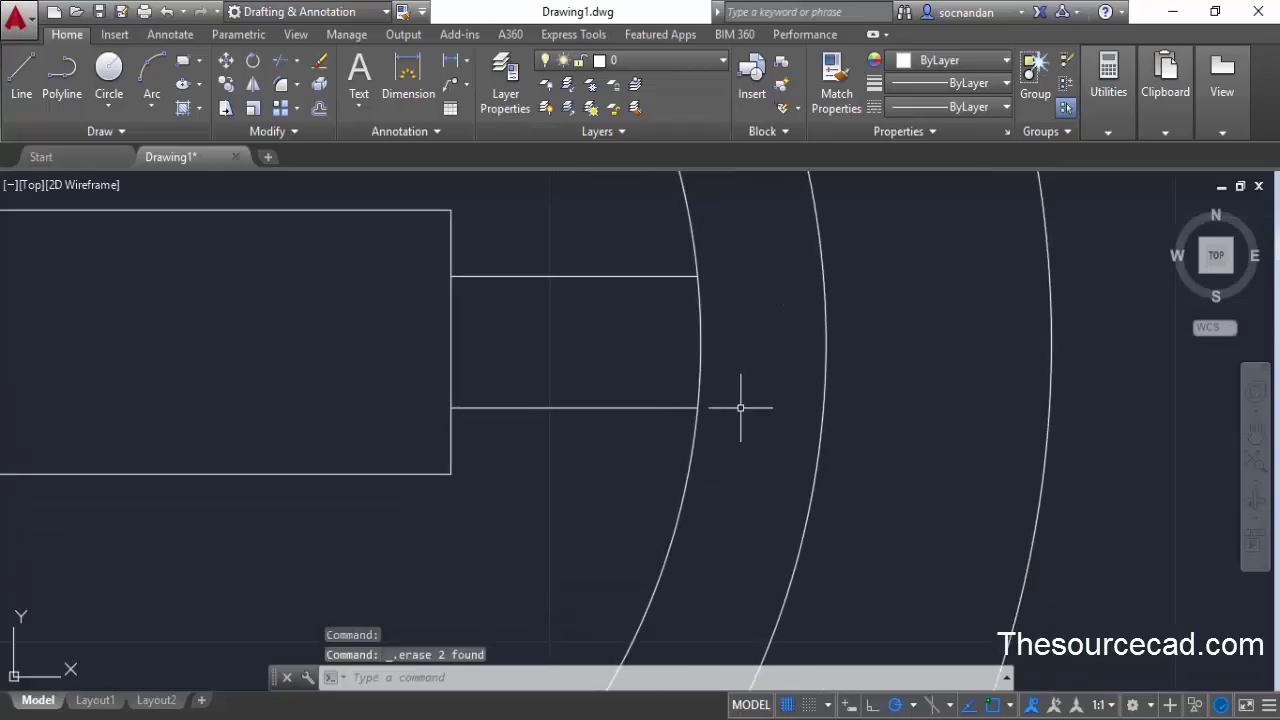
Trim the innermost circle's arcs between the spoke lines on both the left and right sides
scroll(740, 410, "down", 3)
scroll(497, 389, "up", 1)
middle_click_drag(497, 389, 606, 454)
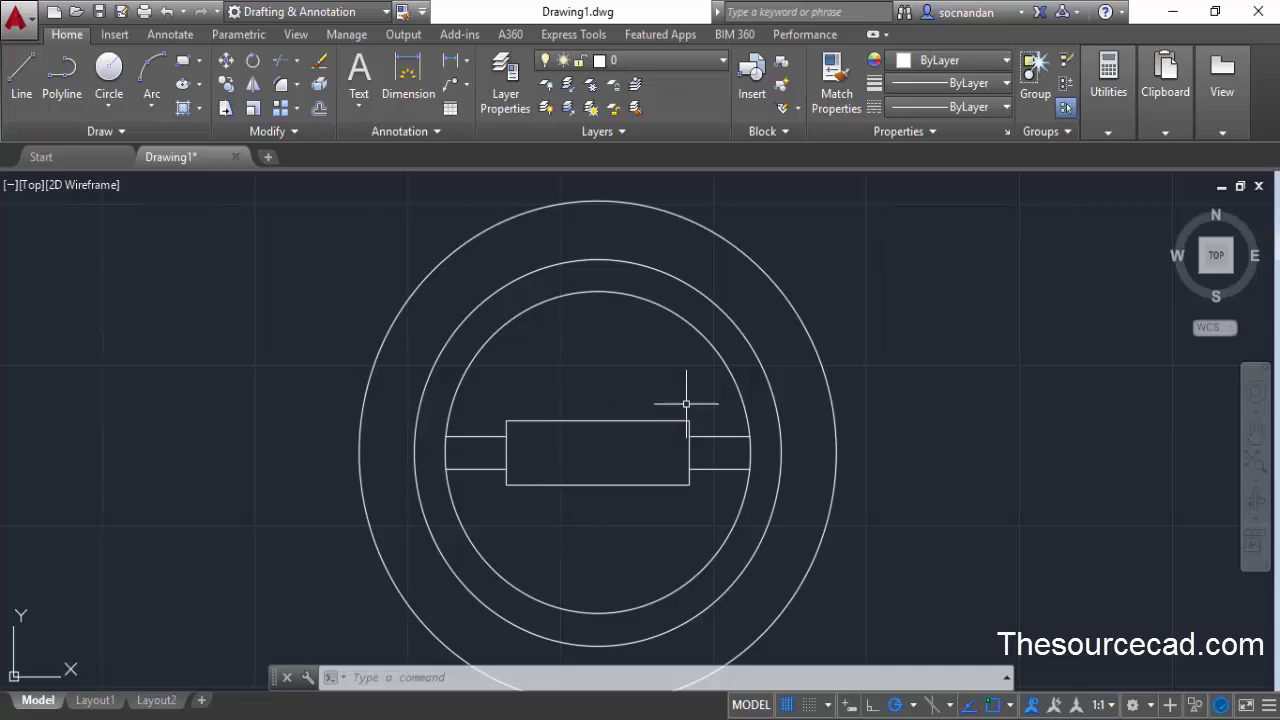
left_click(280, 60)
key("Return")
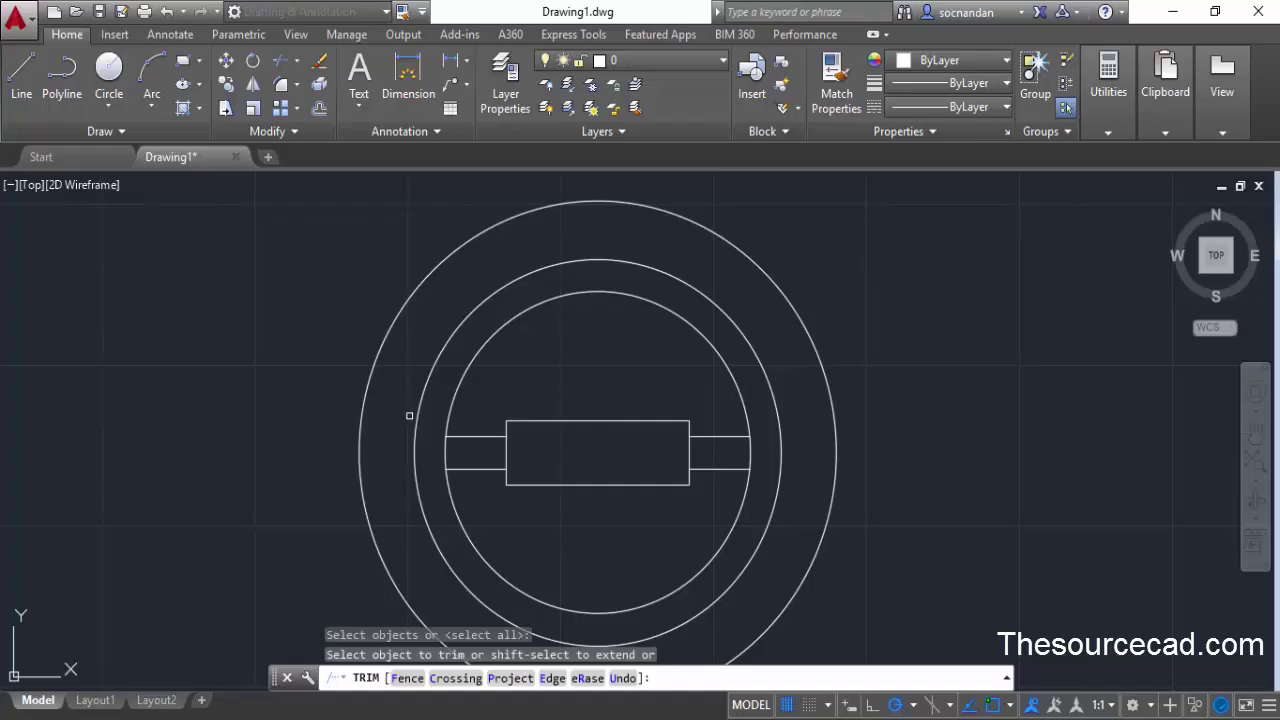
left_click(443, 449)
left_click(446, 454)
left_click(772, 453)
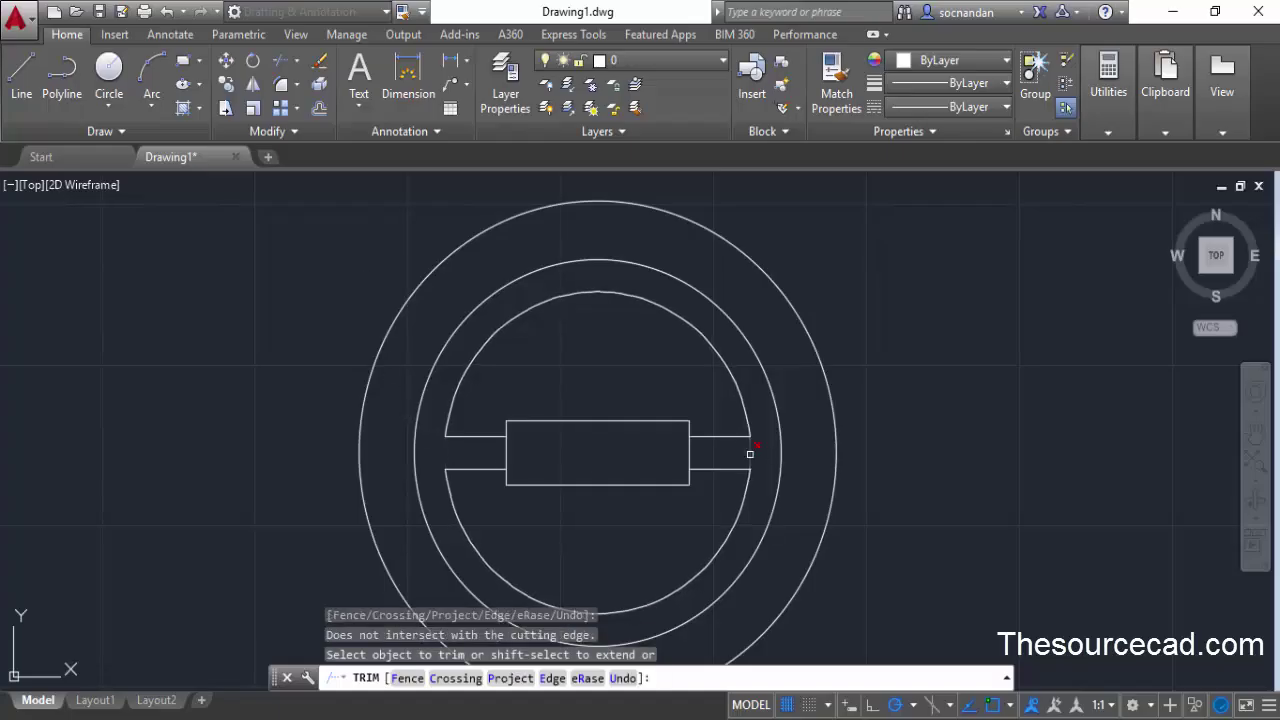
left_click(750, 453)
key("Escape")
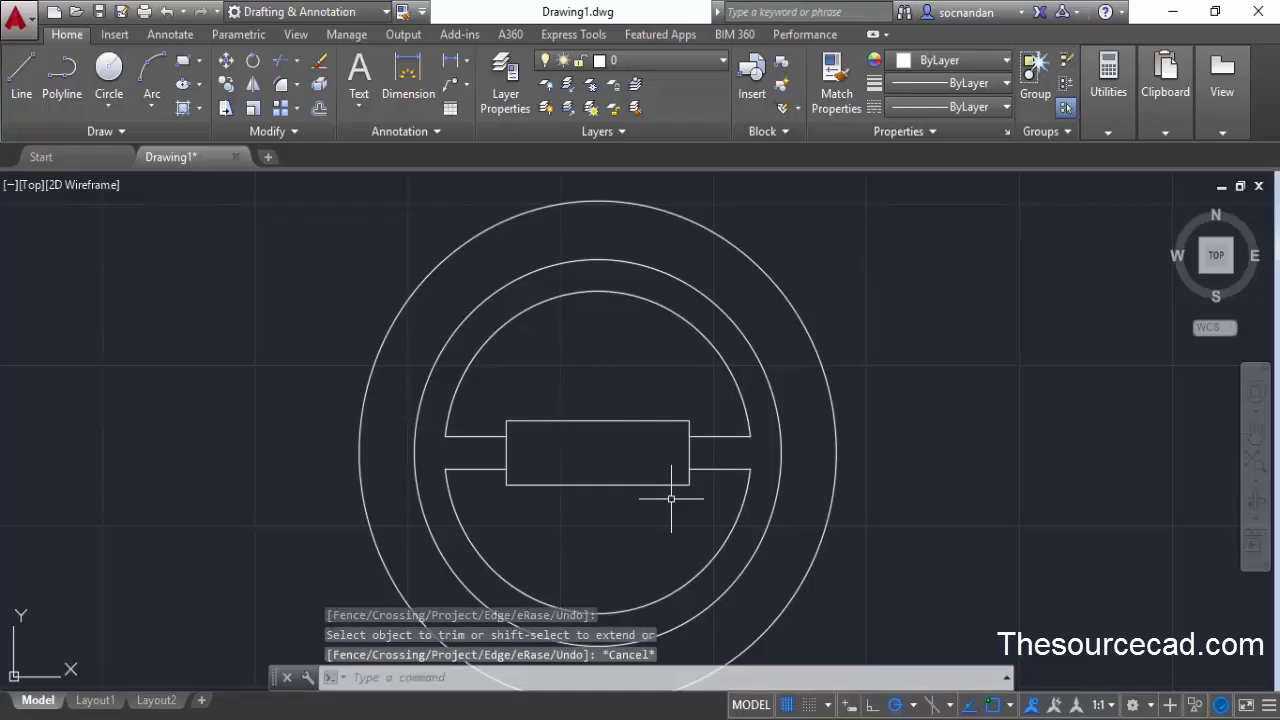
Draw a horizontal line through the circles' centre, extending past the outermost circle on both sides
scroll(620, 530, "down", 3)
middle_click_drag(620, 529, 616, 479)
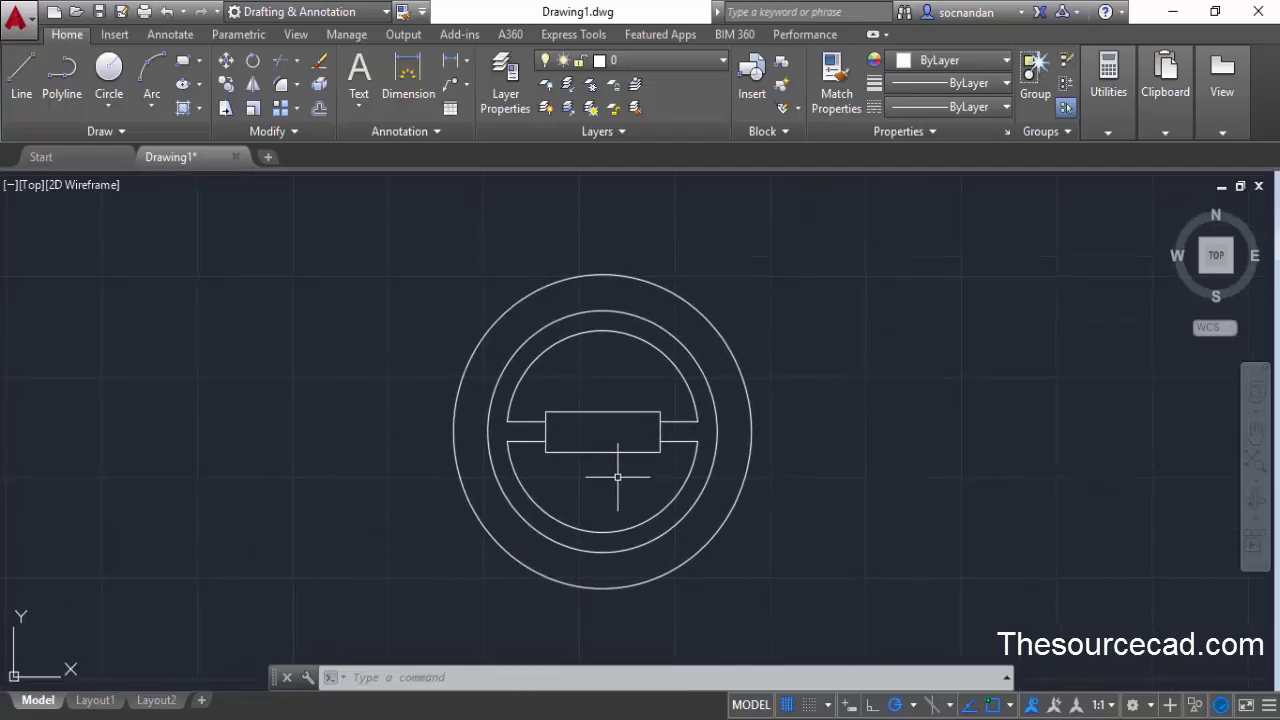
left_click(22, 80)
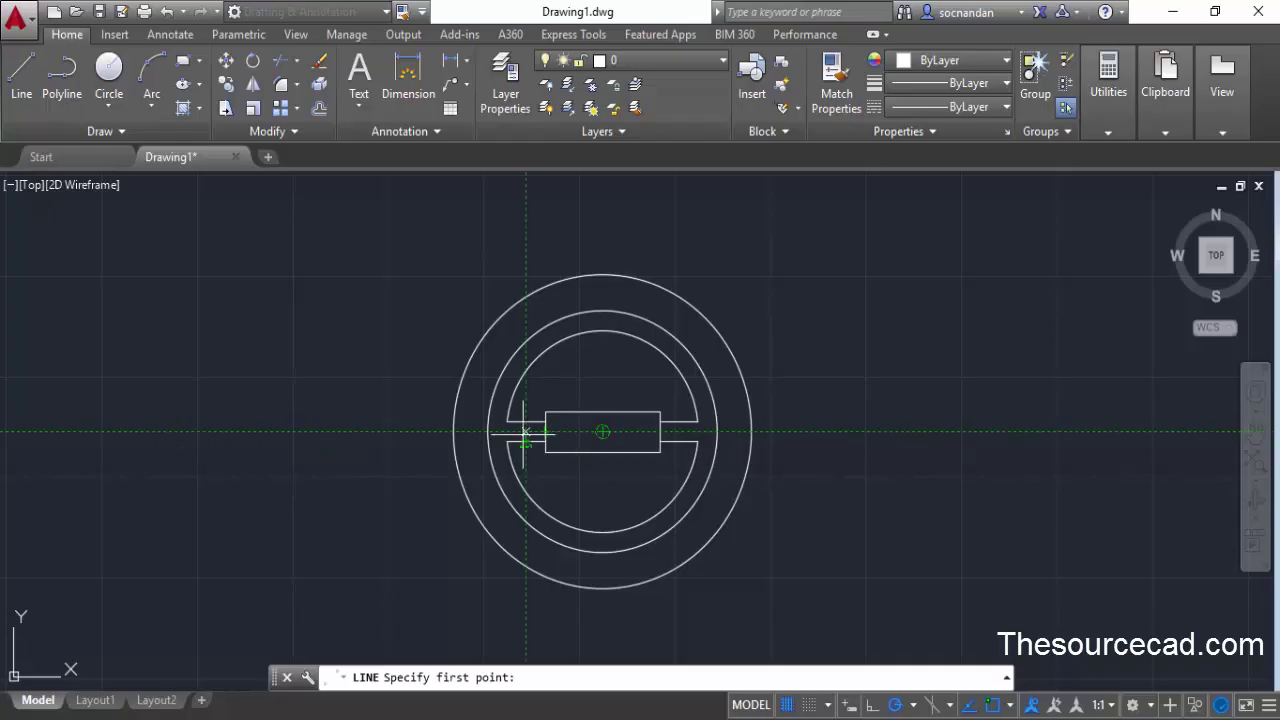
left_click(413, 432)
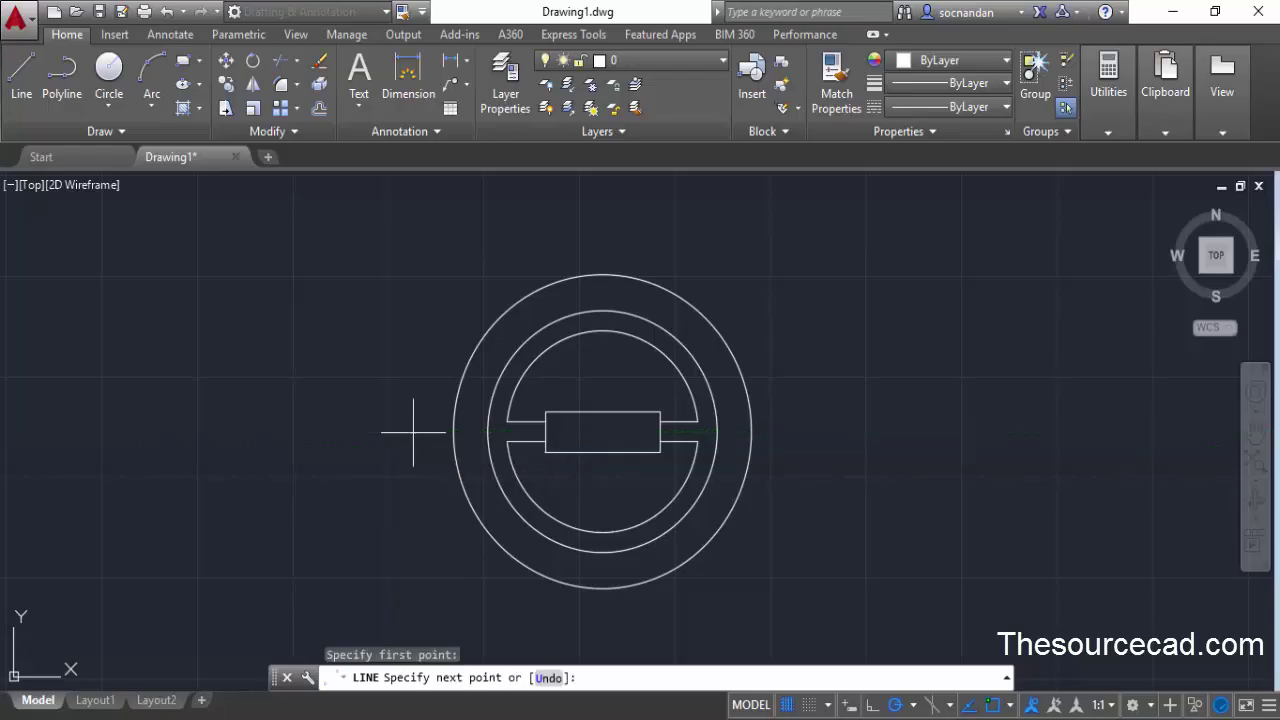
left_click(778, 432)
key("Return")
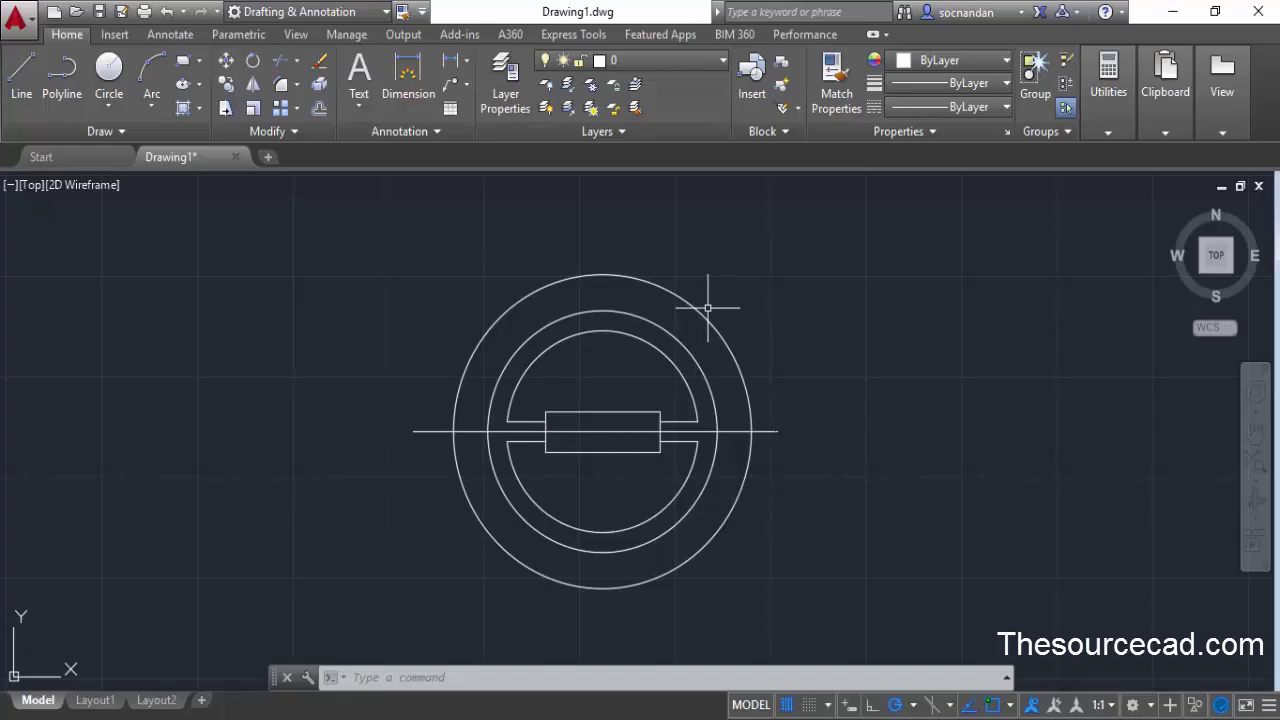
Offset the horizontal centre line upward by 90
left_click(319, 108)
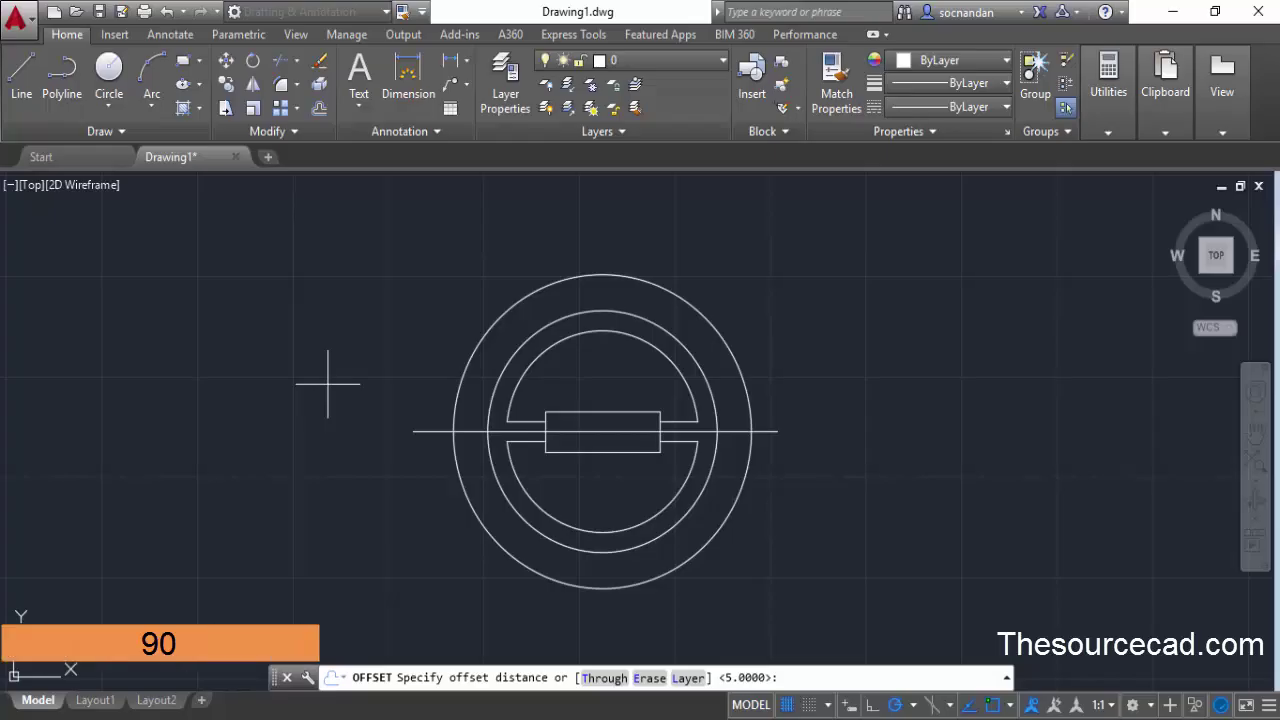
key("Return")
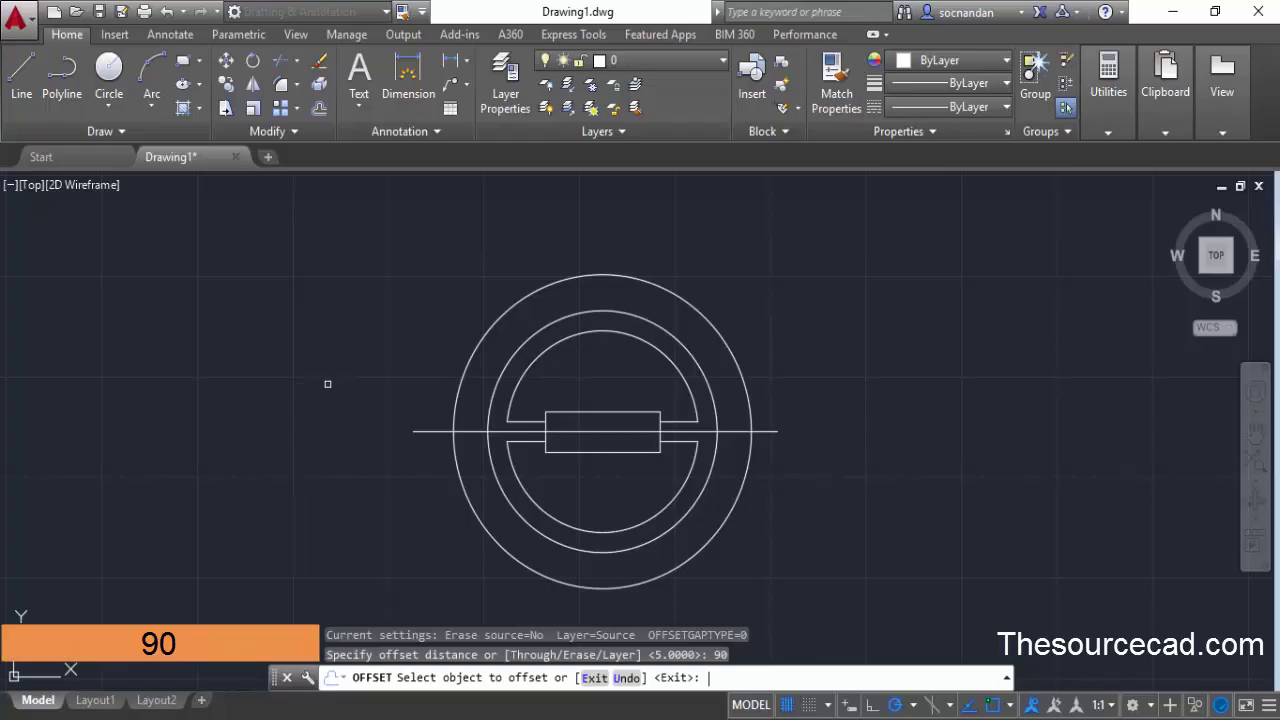
left_click(418, 432)
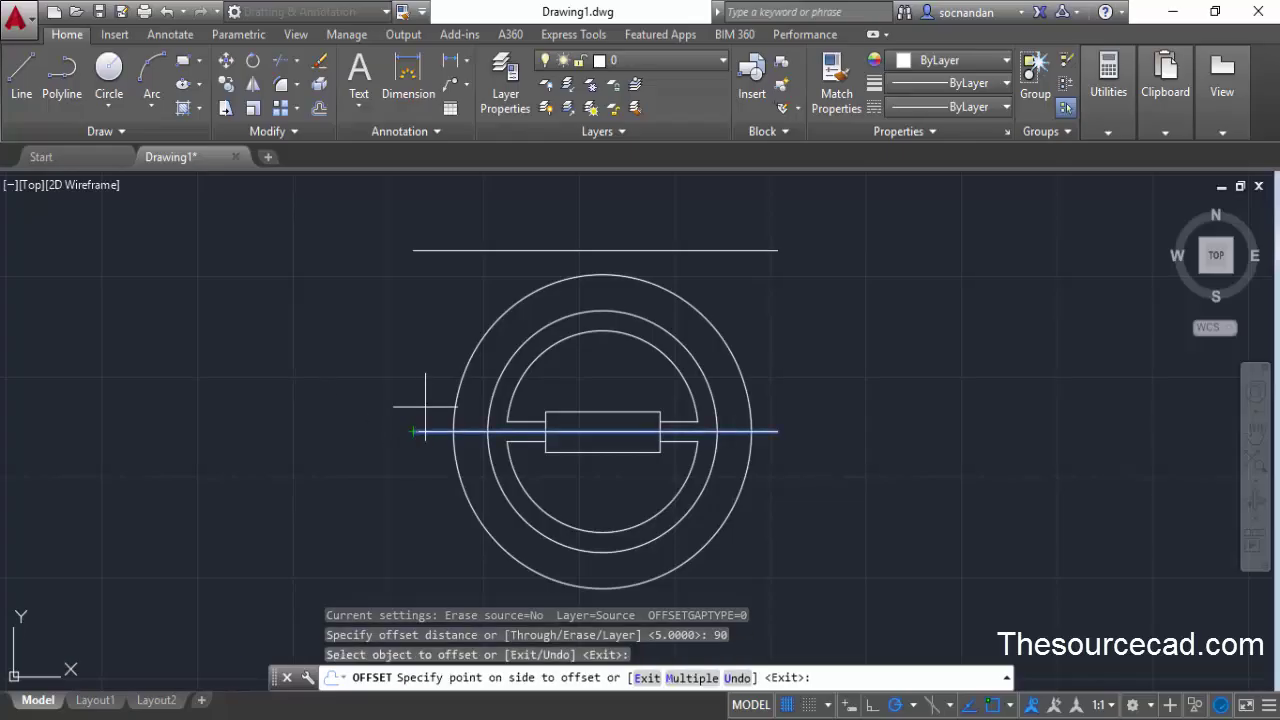
left_click(418, 227)
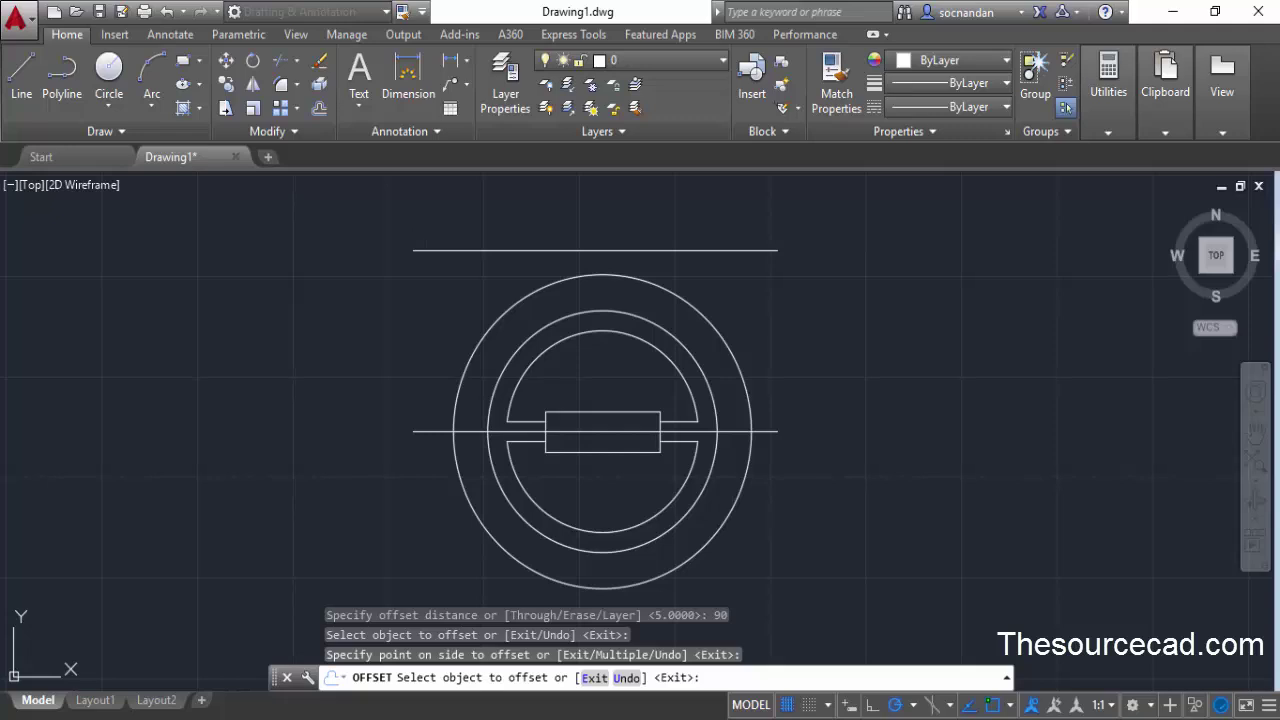
key("Escape")
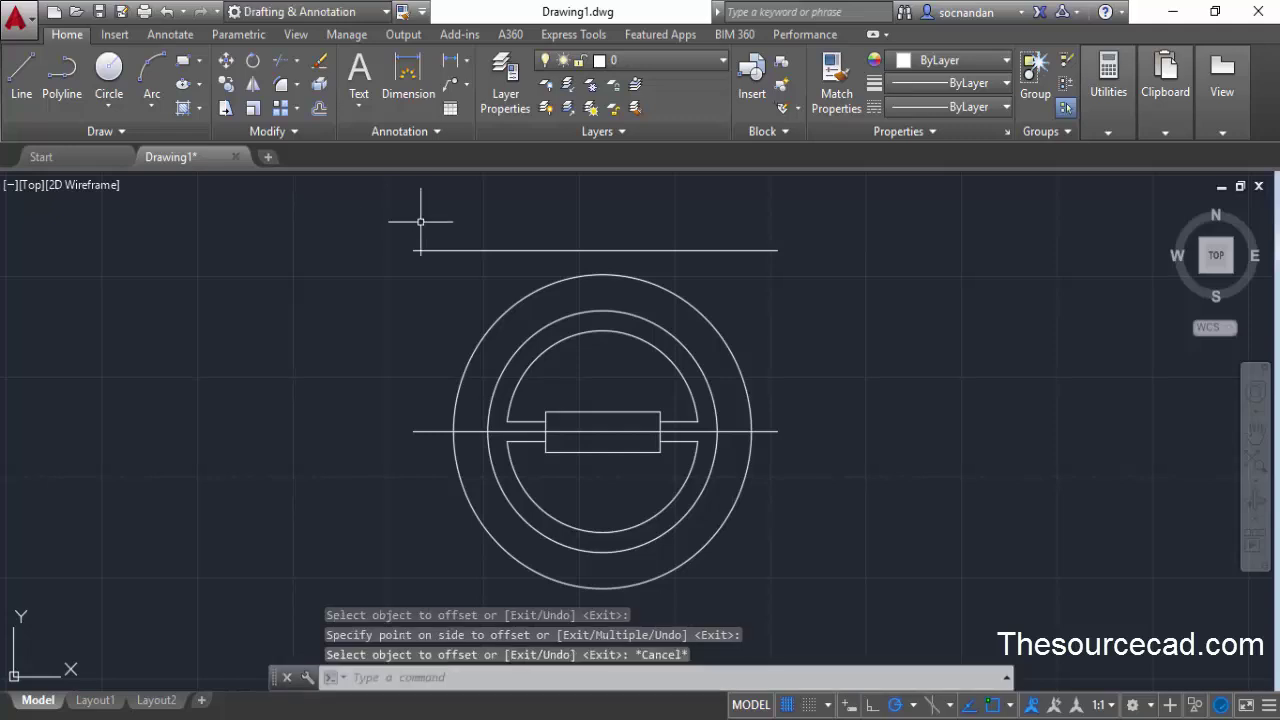
Offset the topmost horizontal line downward by 35
left_click(319, 108)
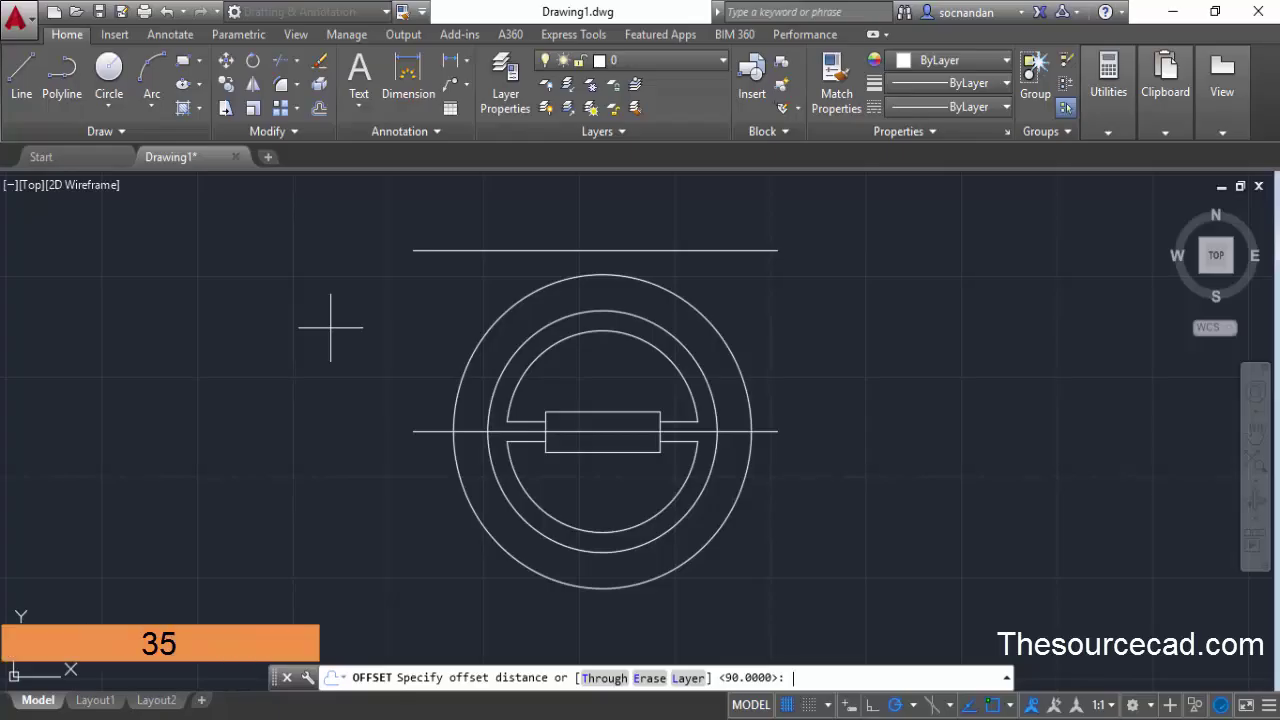
type("35")
key("Return")
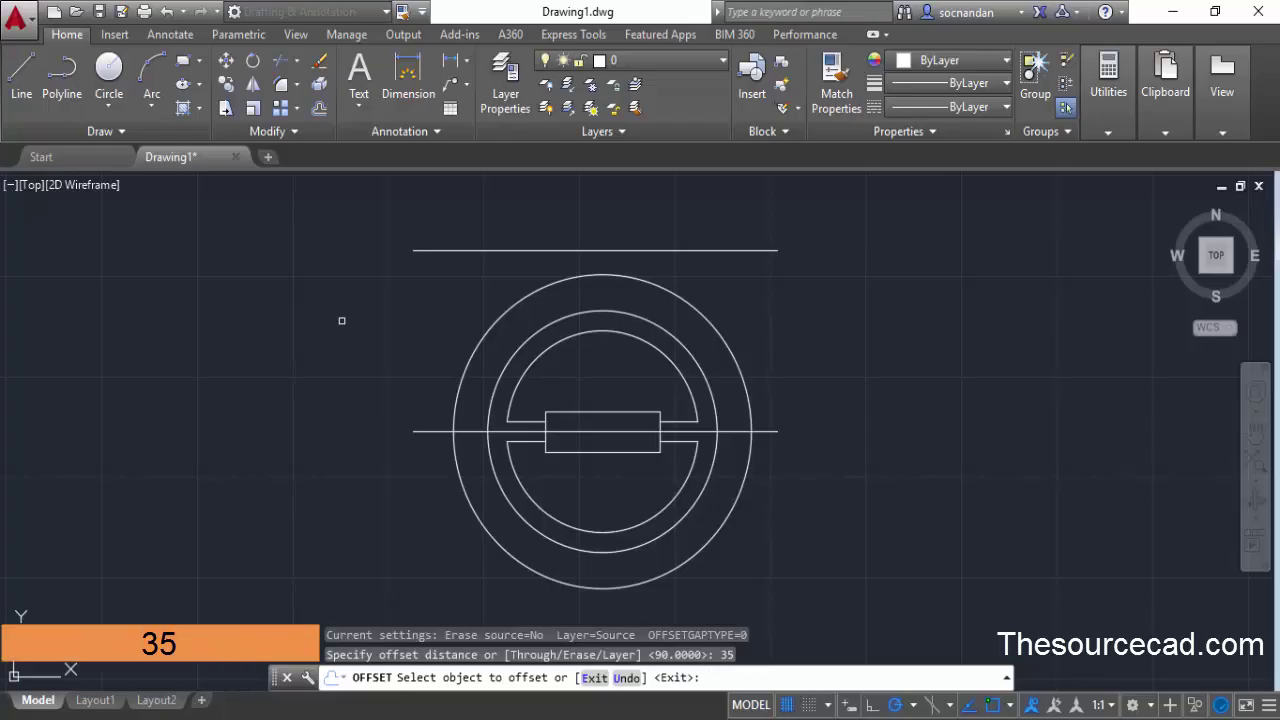
left_click(430, 250)
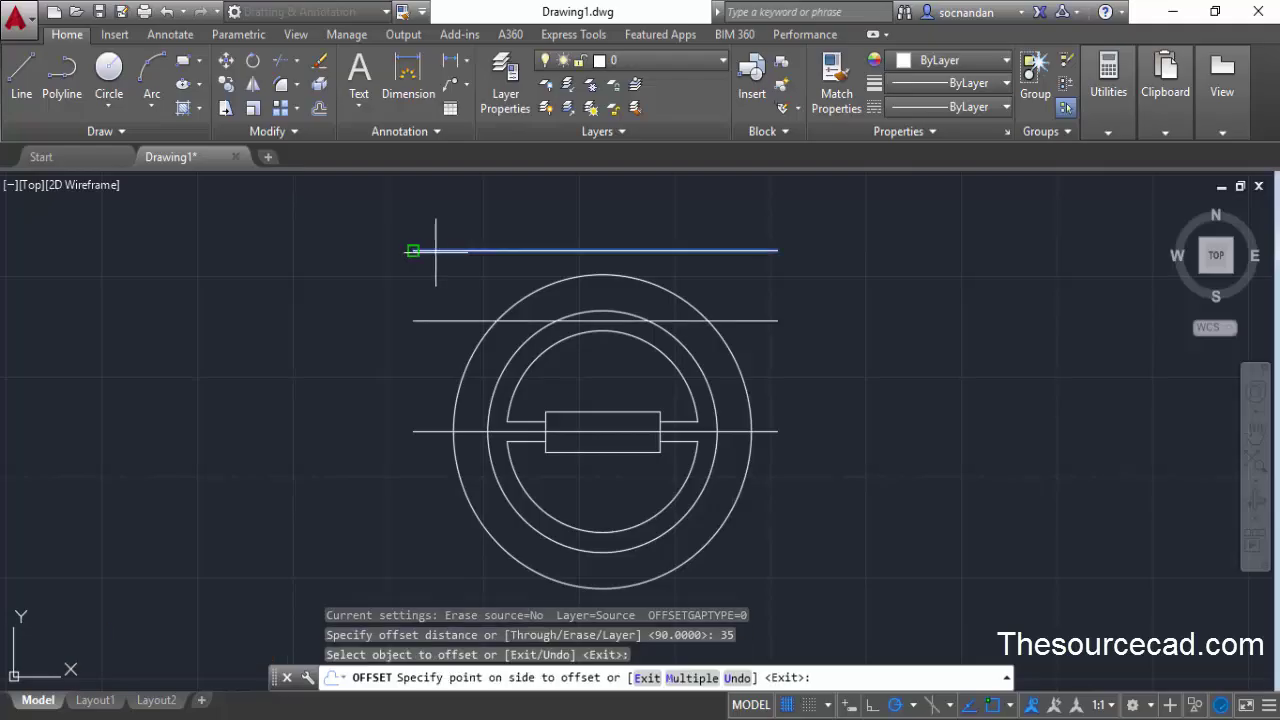
left_click(425, 357)
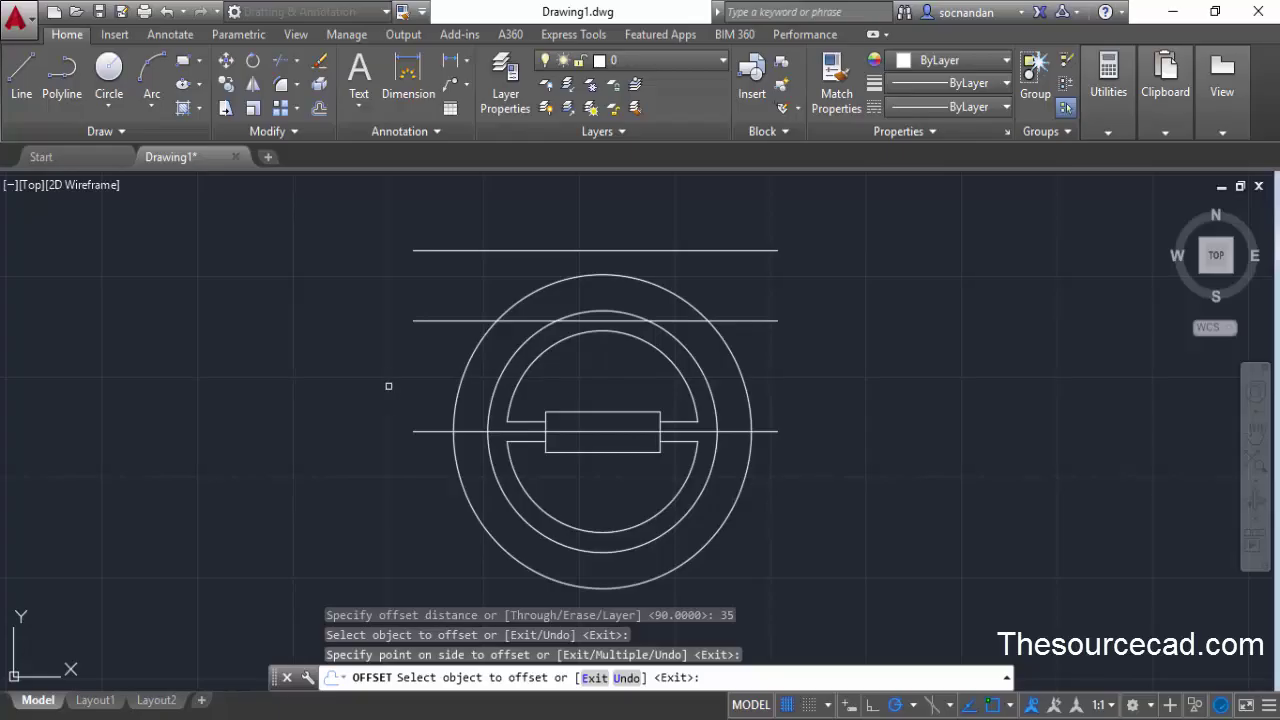
key("Escape")
Offset the topmost horizontal line downward by 18
key("Return")
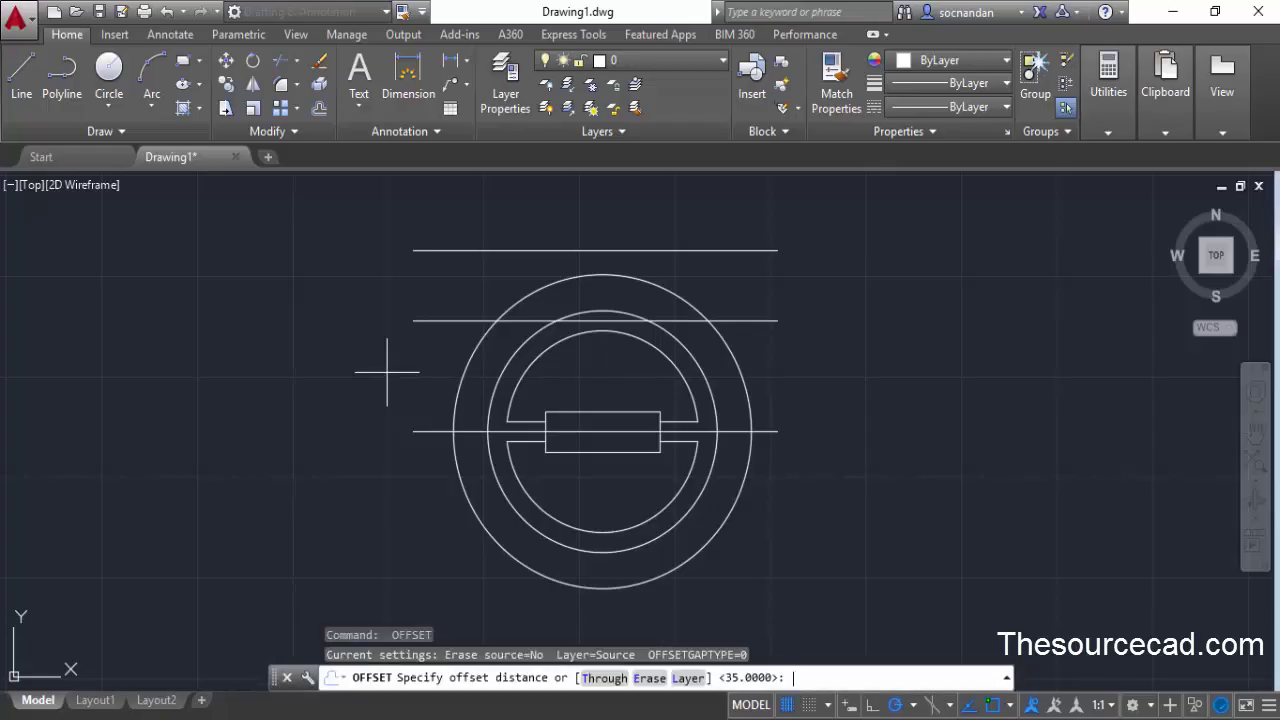
type("18")
key("Return")
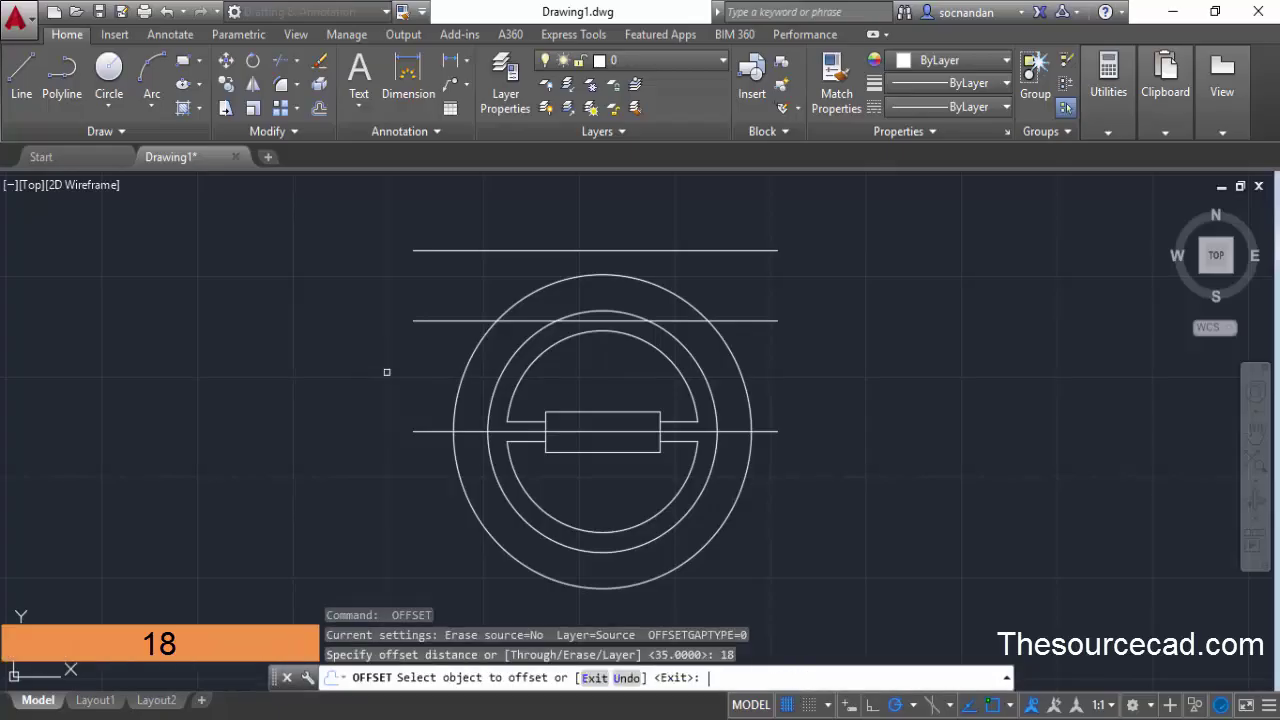
left_click(414, 250)
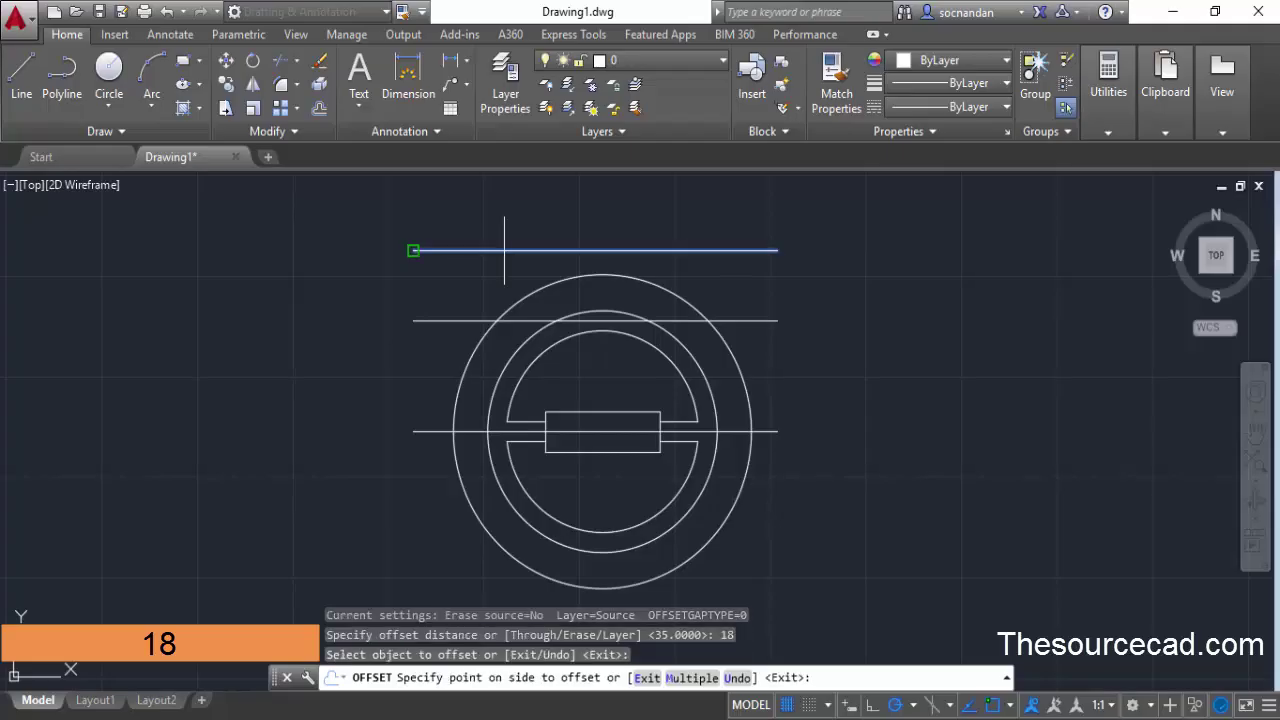
left_click(482, 297)
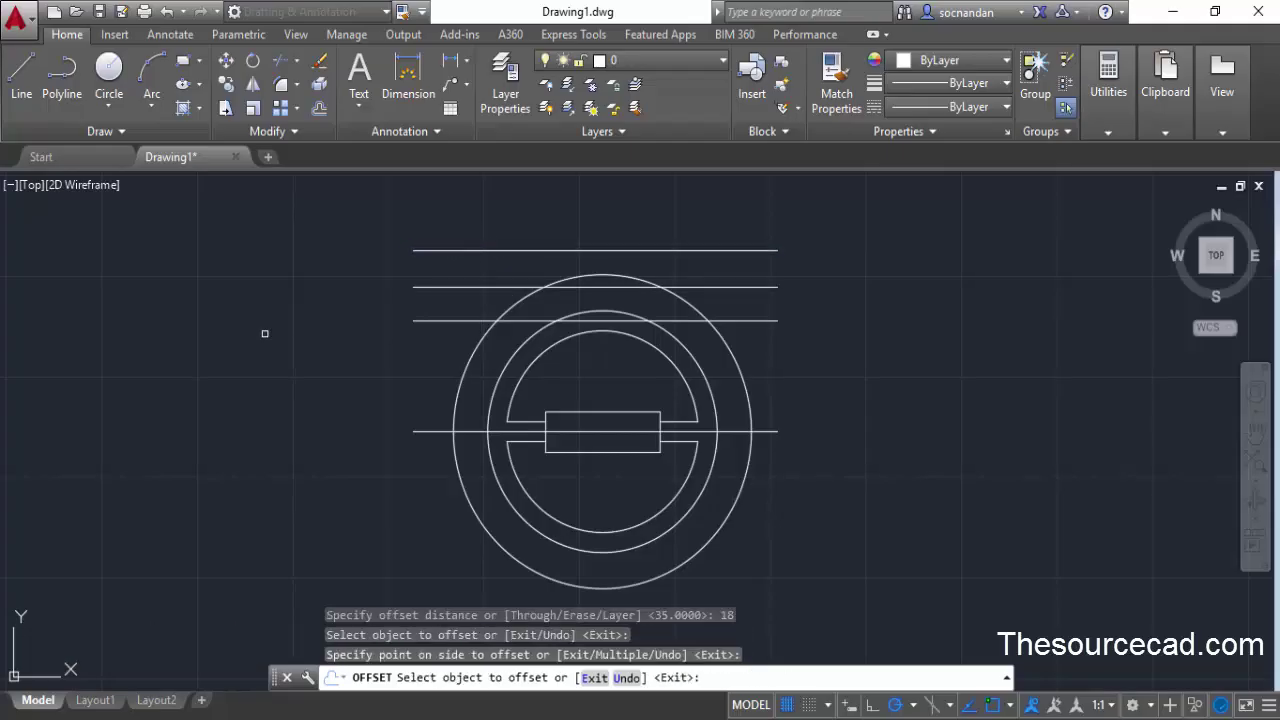
key("Escape")
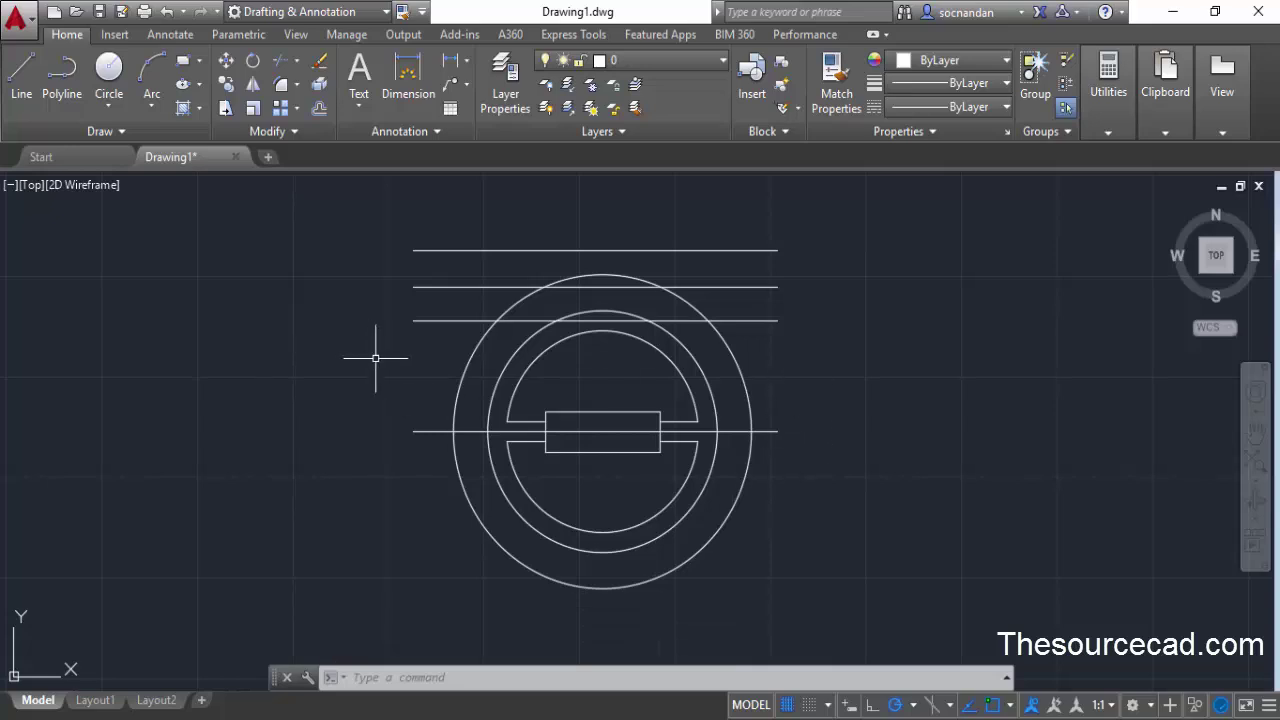
Delete the horizontal centre line and draw a vertical line from the circles' centre up past the topmost horizontal line
left_click(430, 432)
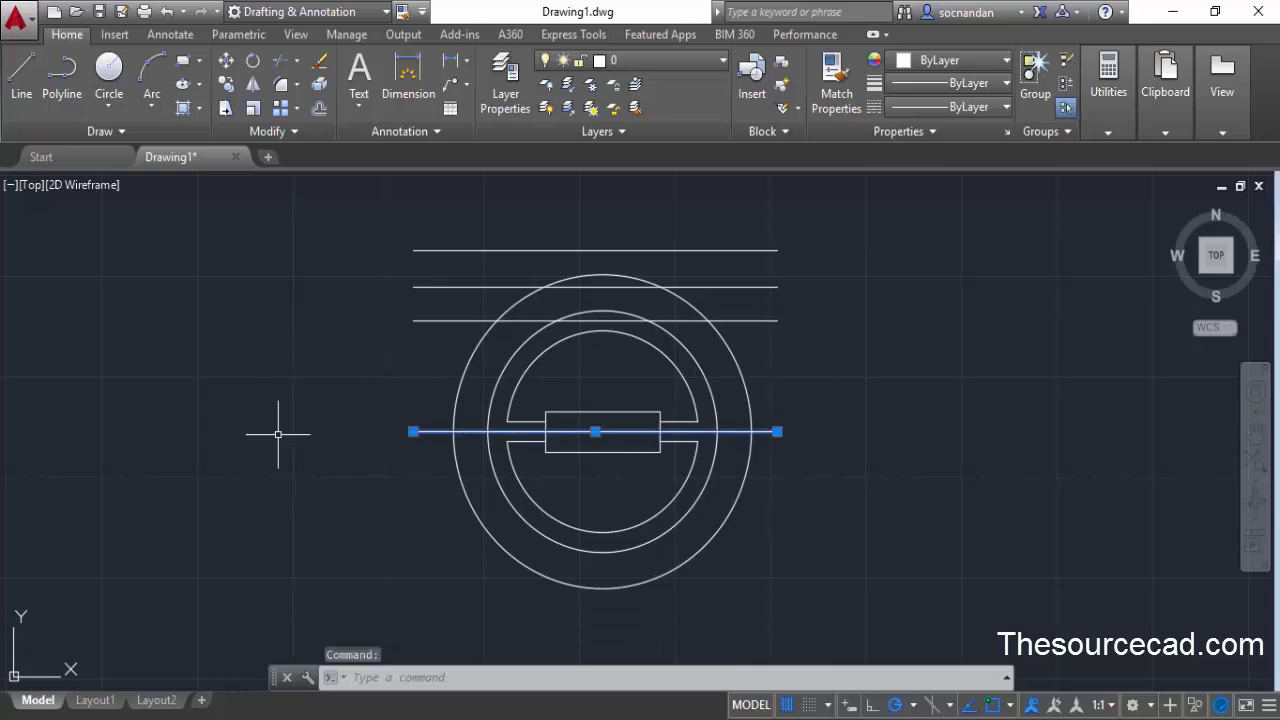
key("Delete")
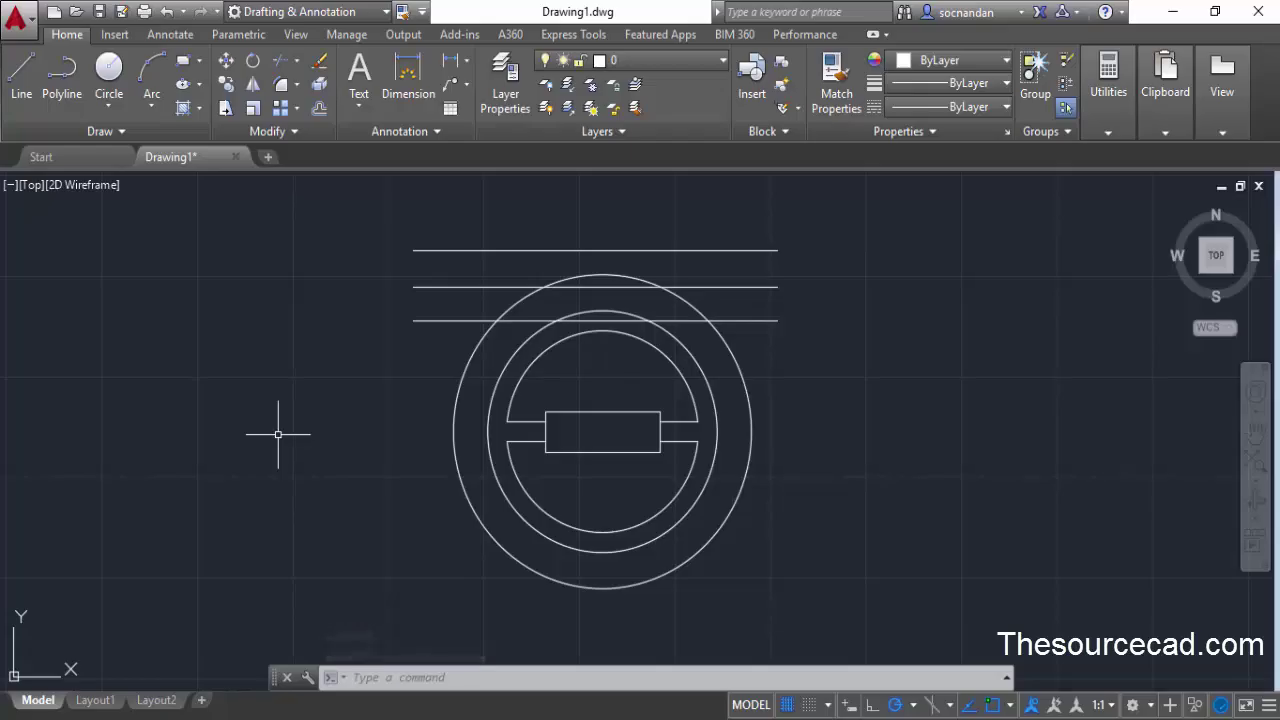
left_click(22, 88)
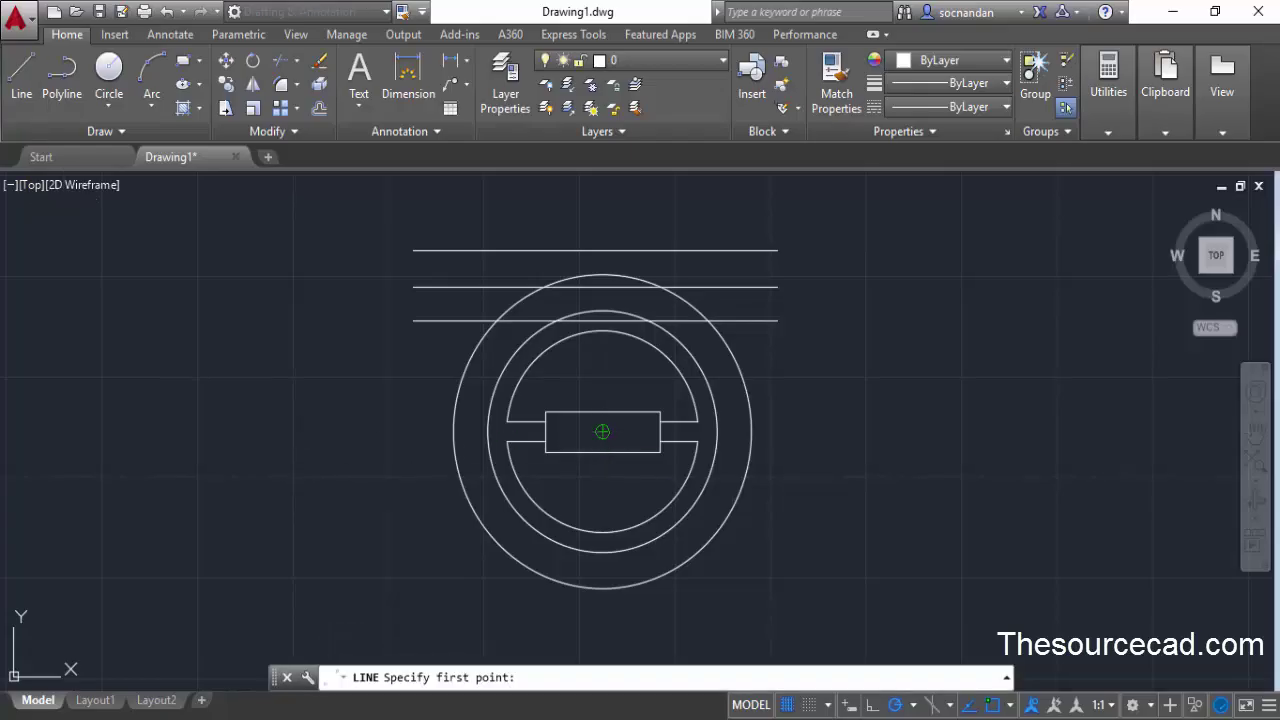
left_click(602, 431)
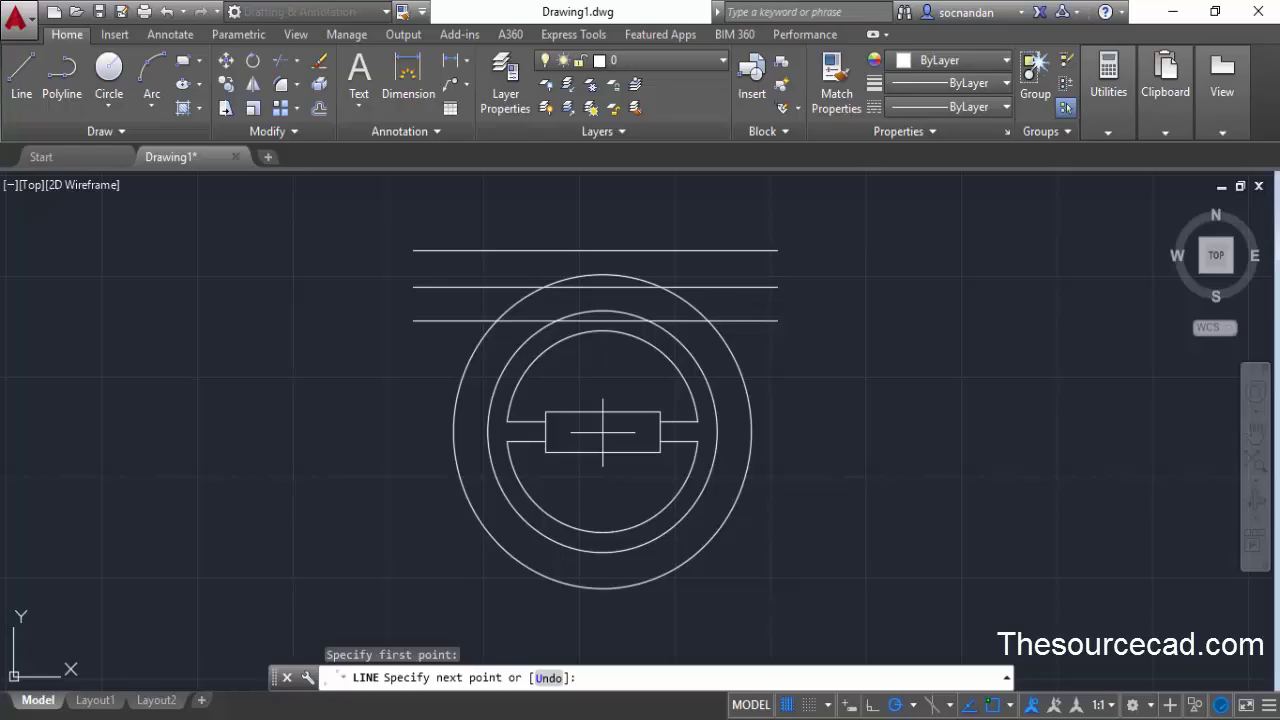
left_click(602, 219)
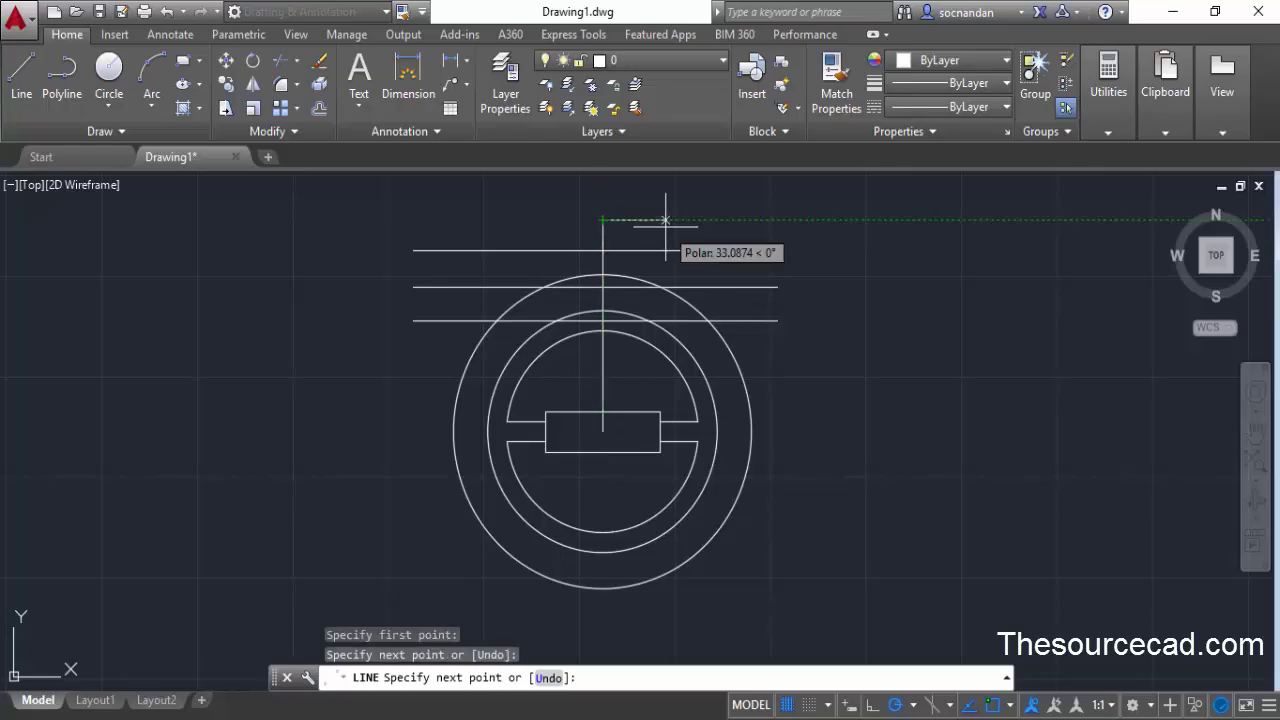
key("Return")
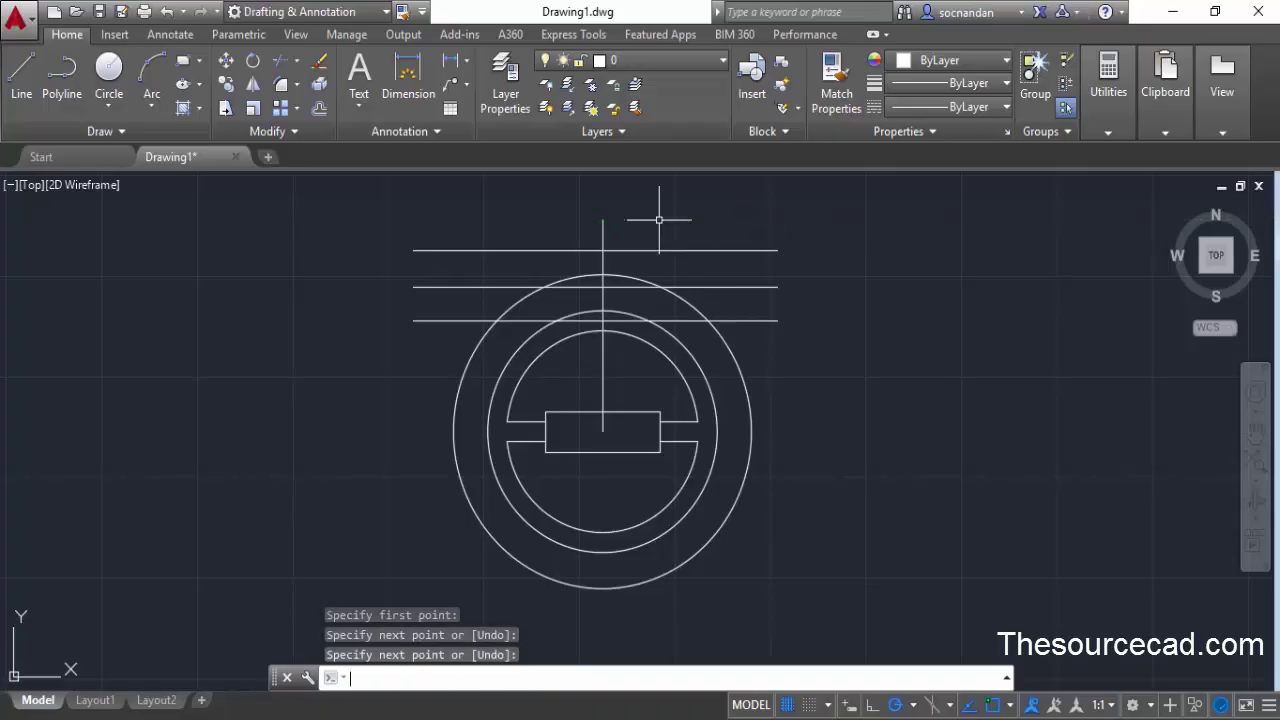
middle_click_drag(655, 234, 660, 300)
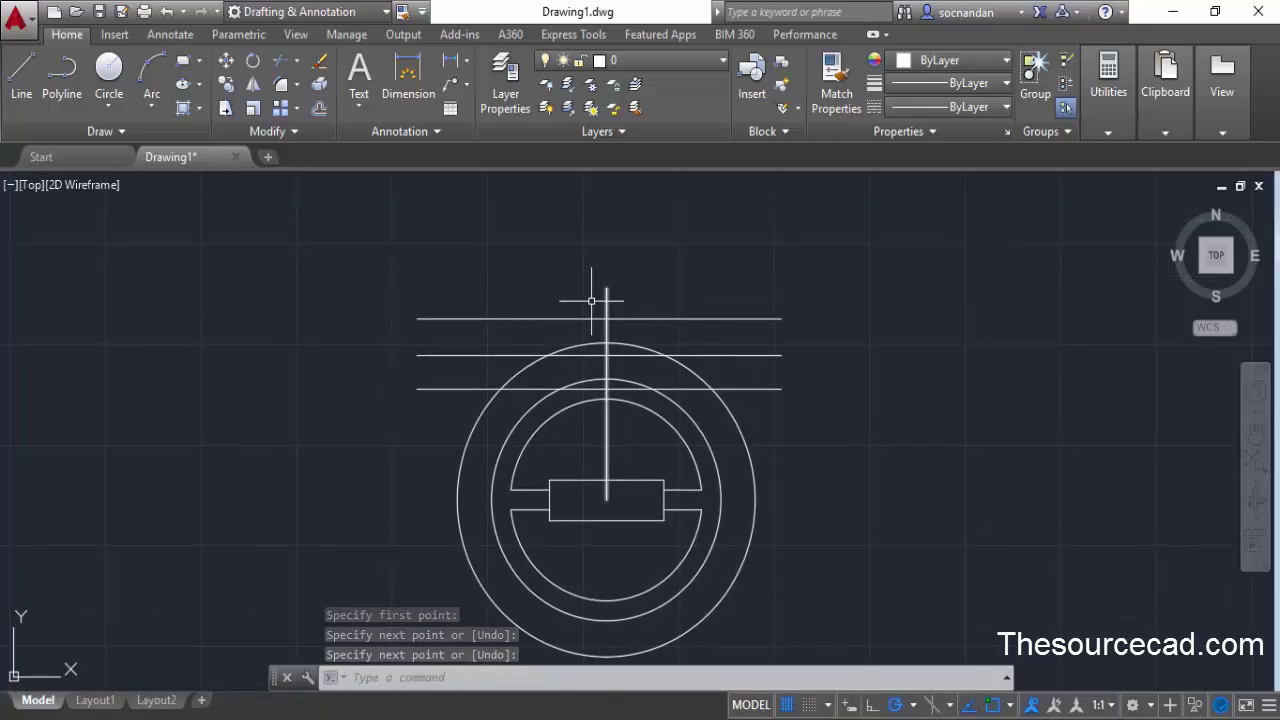
Offset the vertical centre line by 50 to both sides
left_click(320, 109)
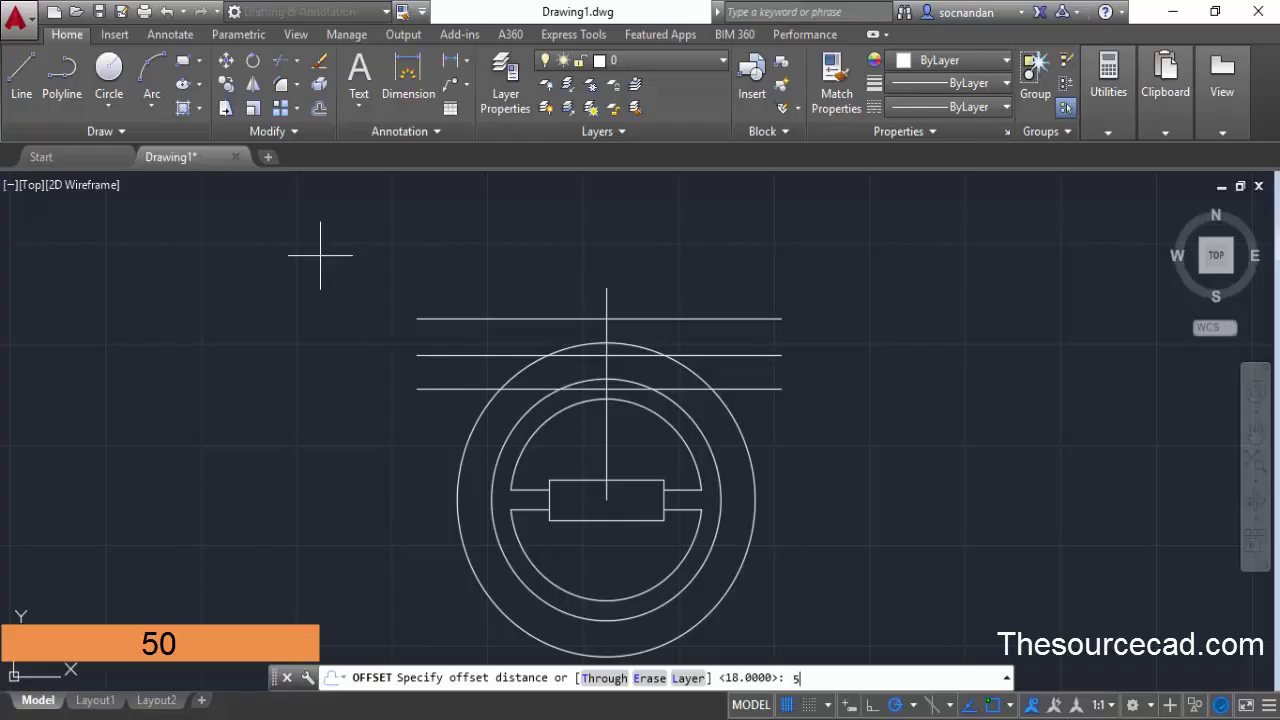
type("50")
key("Return")
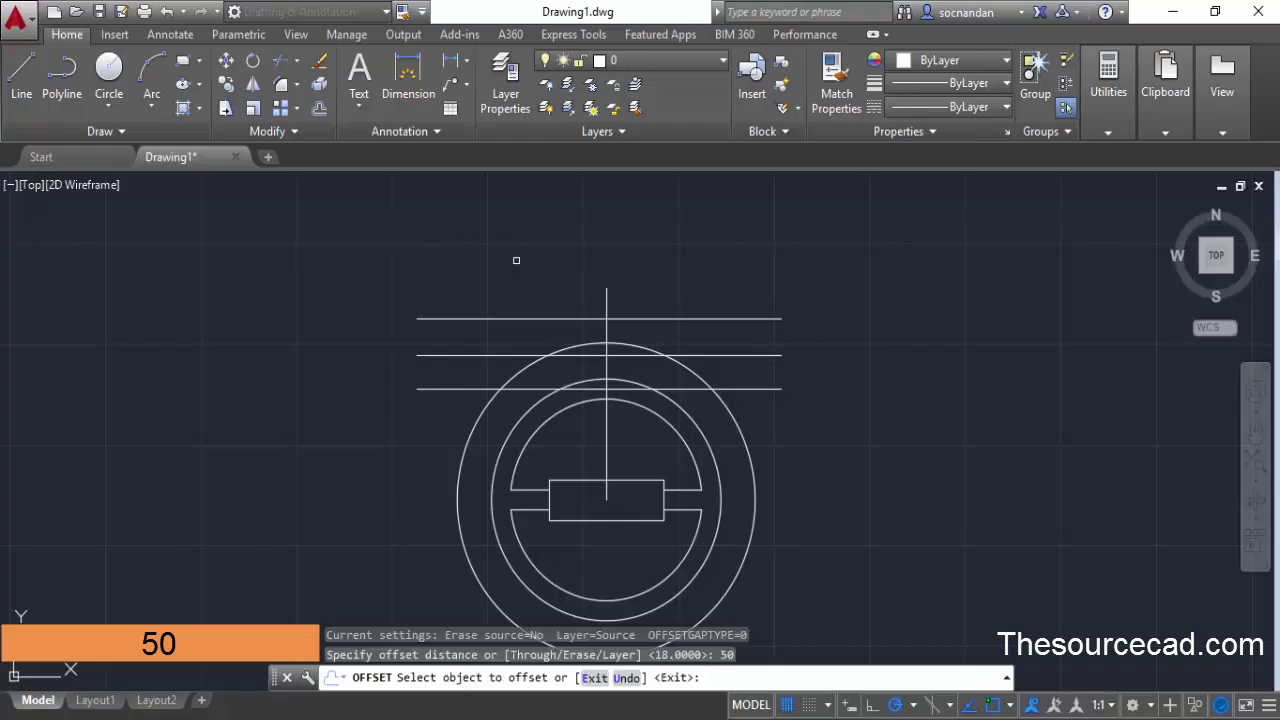
left_click(609, 292)
left_click(606, 290)
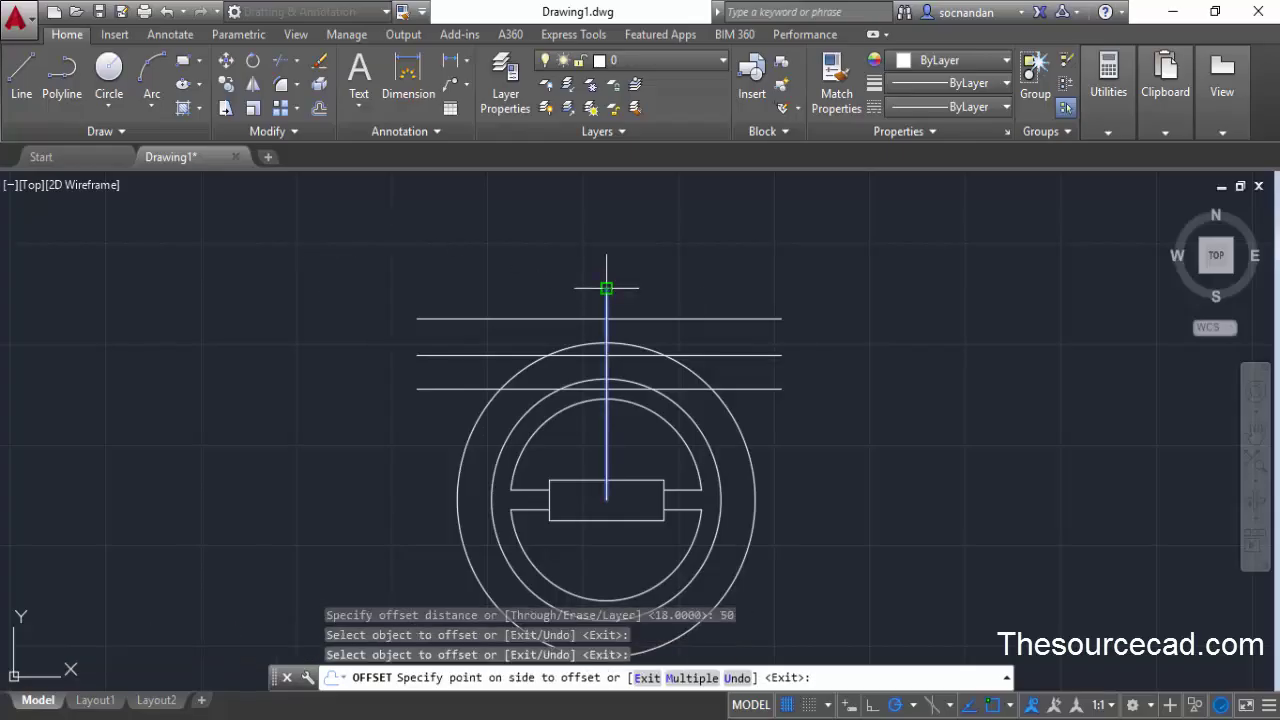
left_click(789, 275)
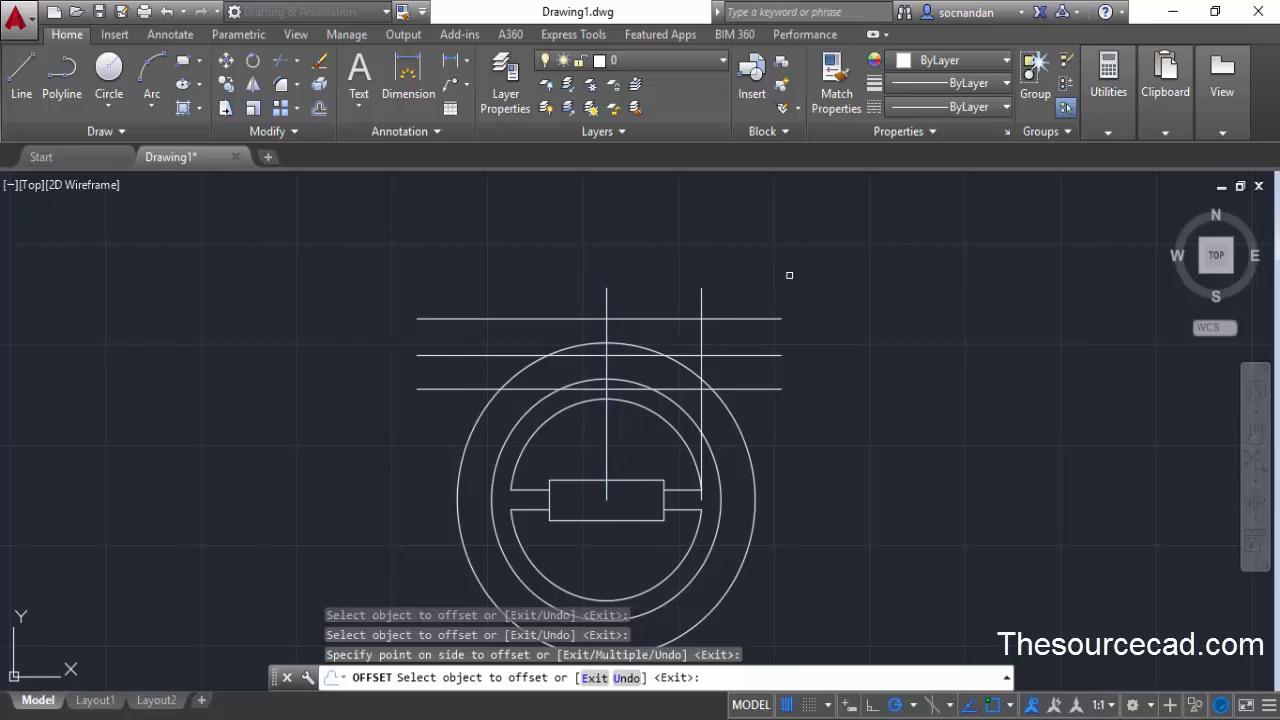
left_click(606, 289)
left_click(470, 276)
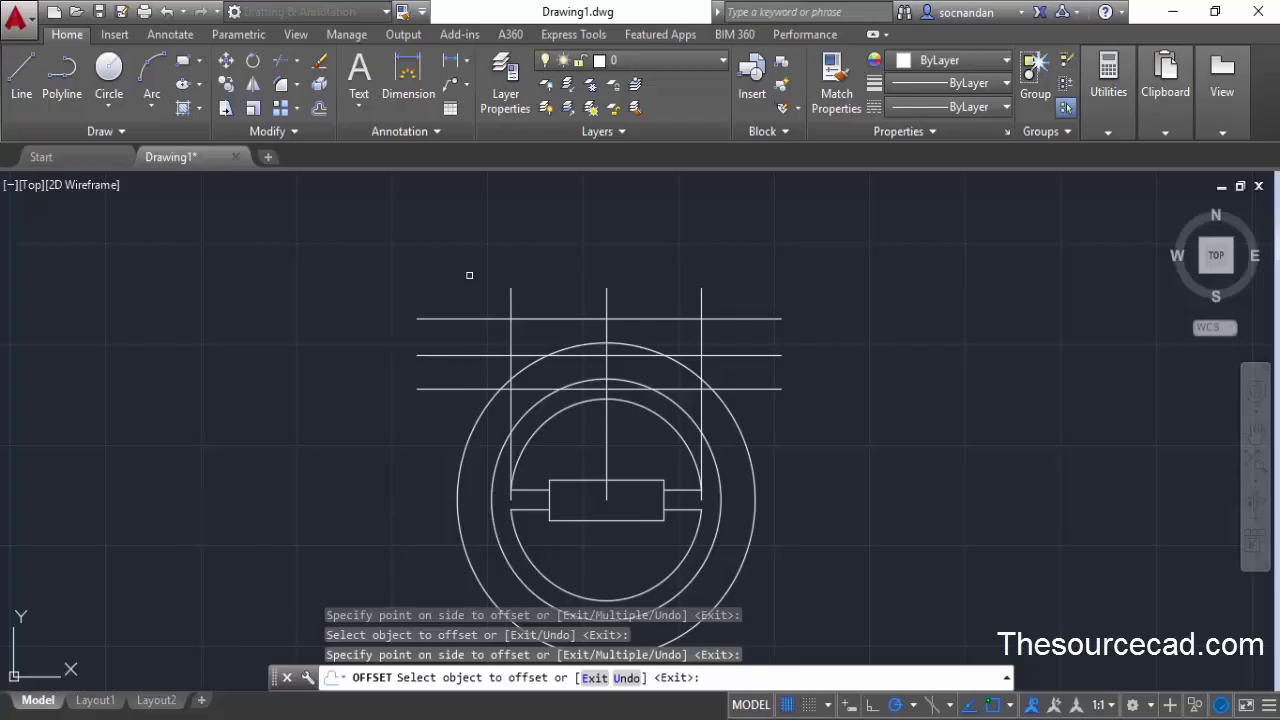
key("Escape")
Offset the vertical centre line by 43 to both sides
key("Return")
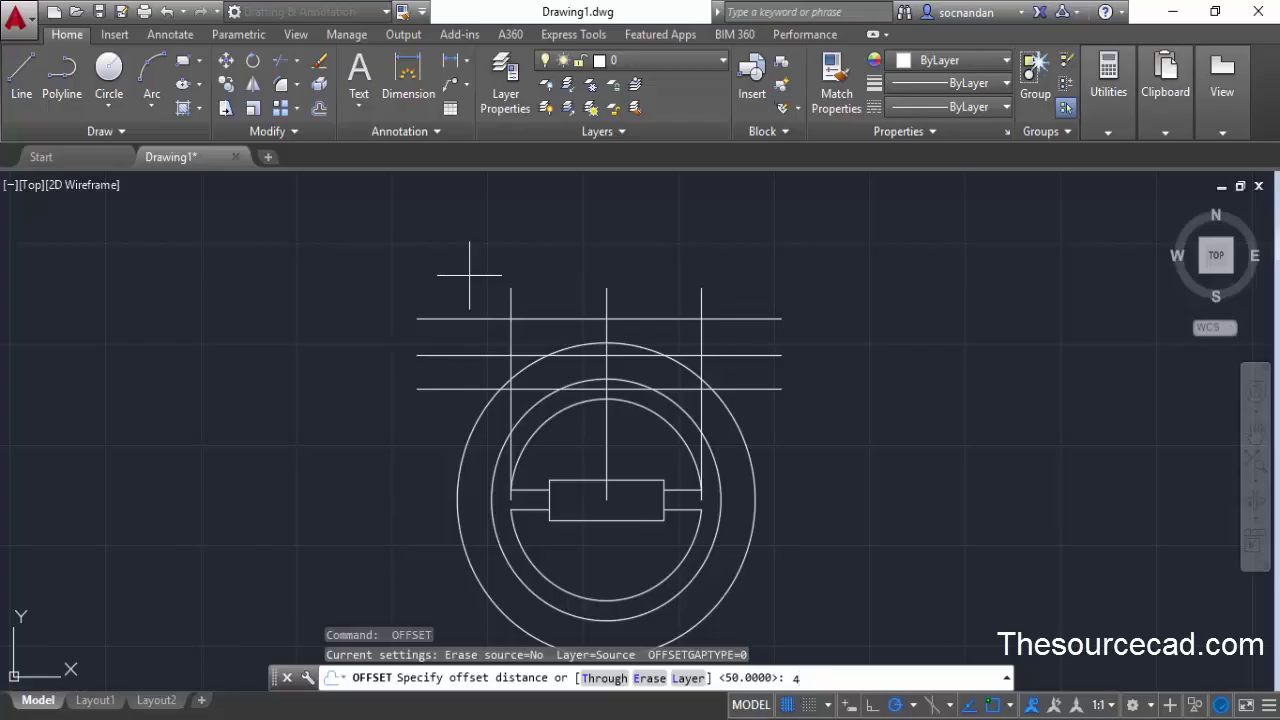
type("43")
key("Return")
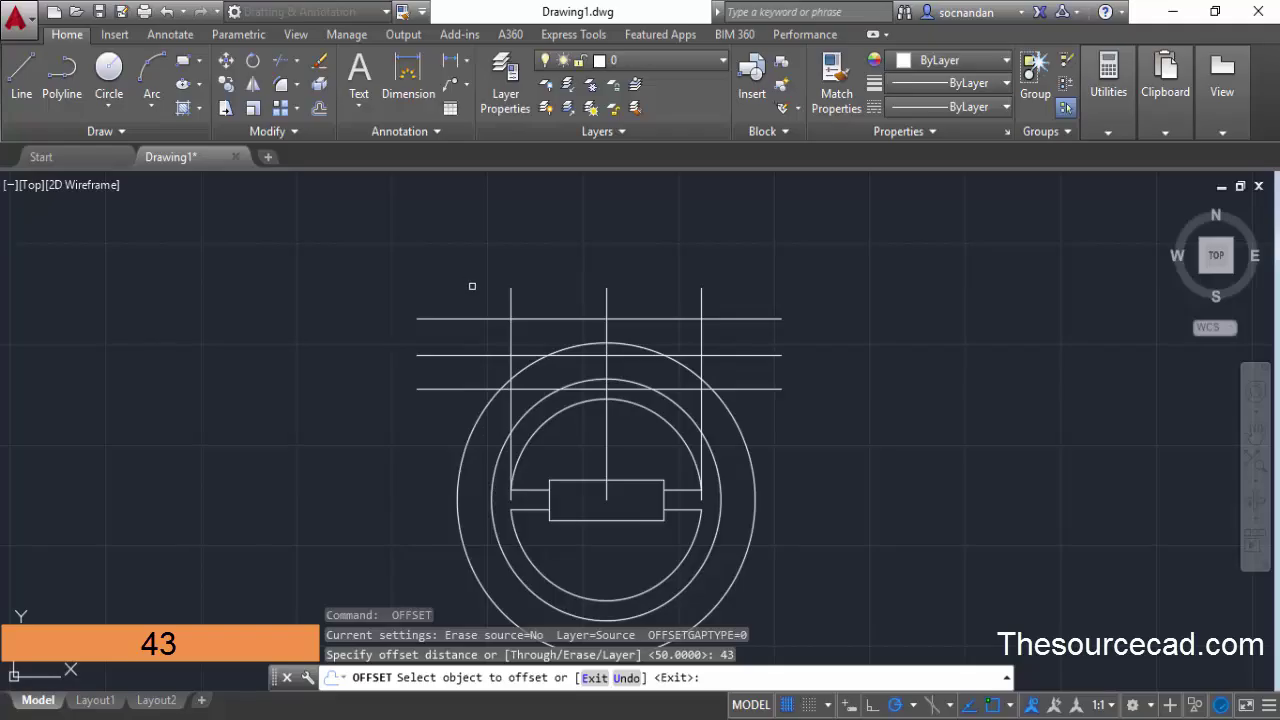
left_click(606, 435)
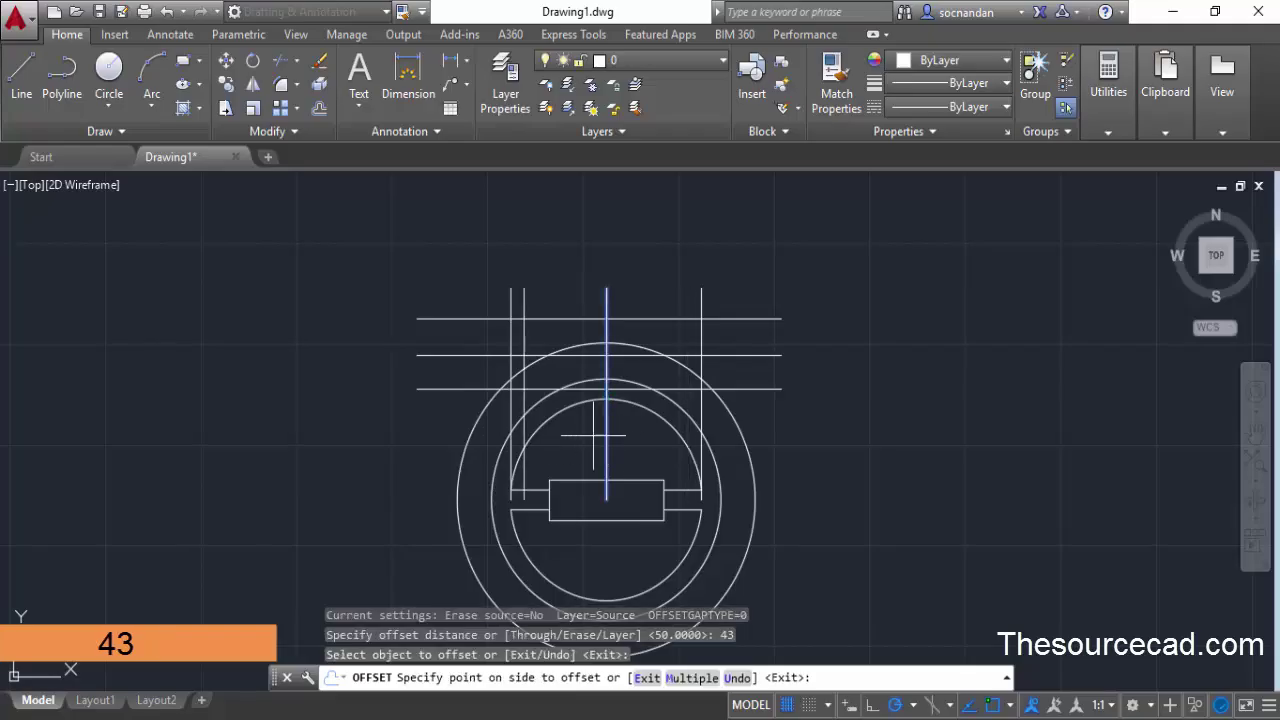
left_click(566, 440)
left_click(606, 432)
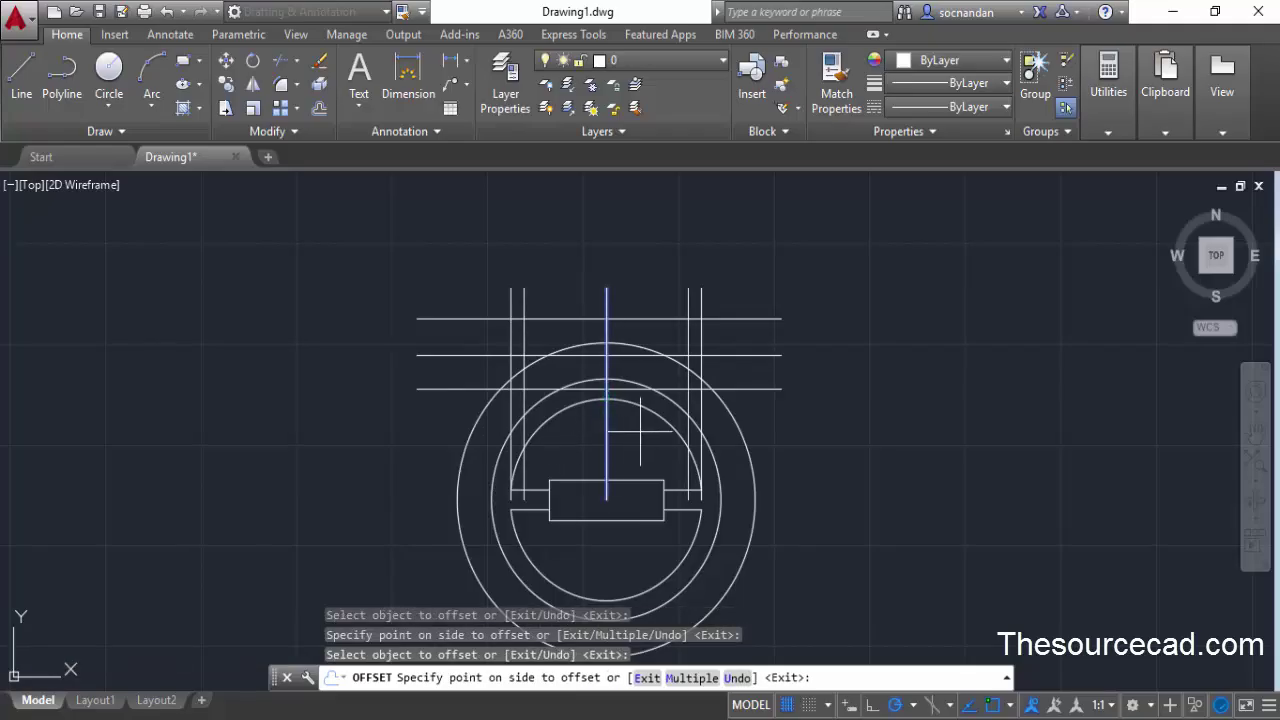
left_click(655, 428)
key("Escape")
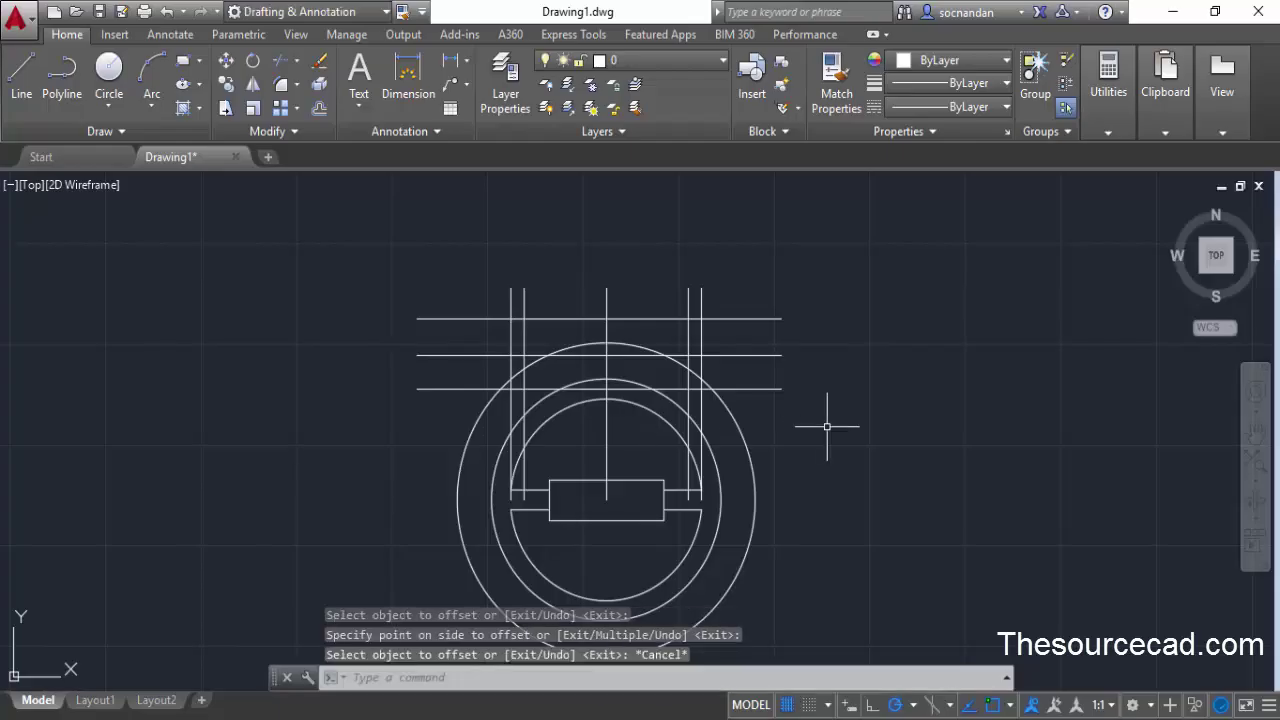
Trim the vertical line ends above the topmost horizontal line and the overhanging ends of the three horizontal lines on both sides
middle_click_drag(814, 451, 811, 431)
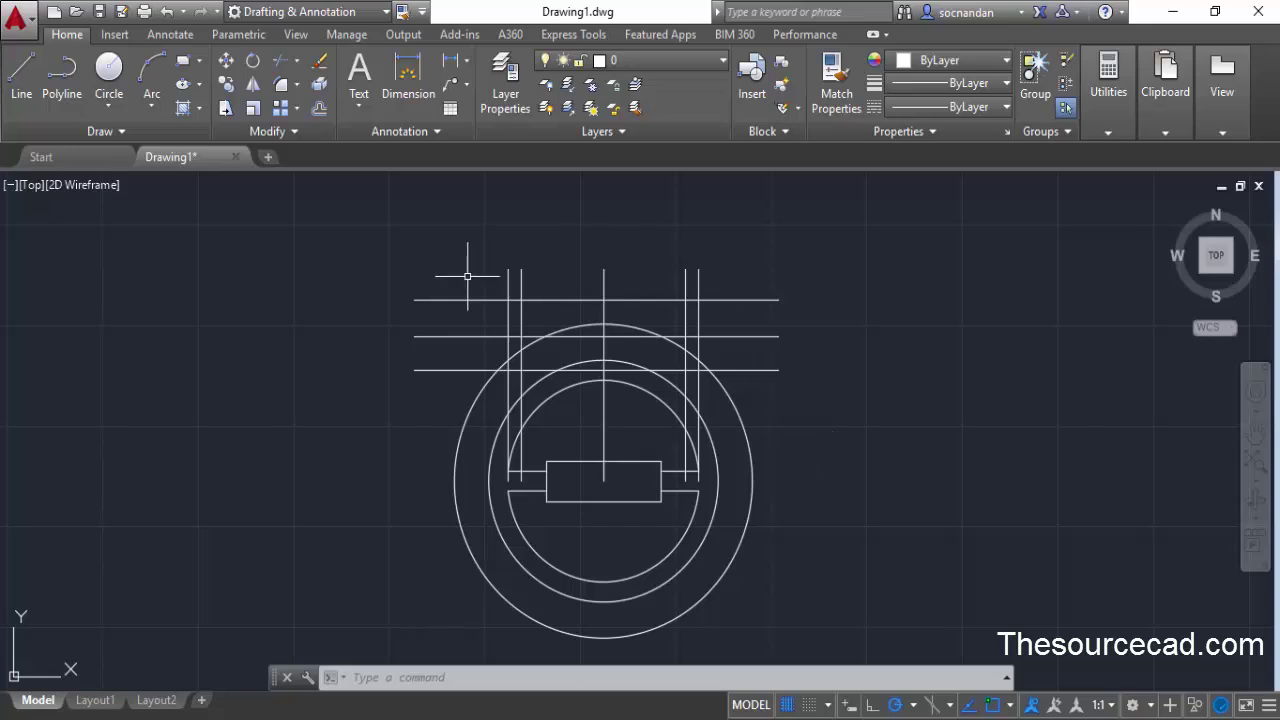
left_click(285, 60)
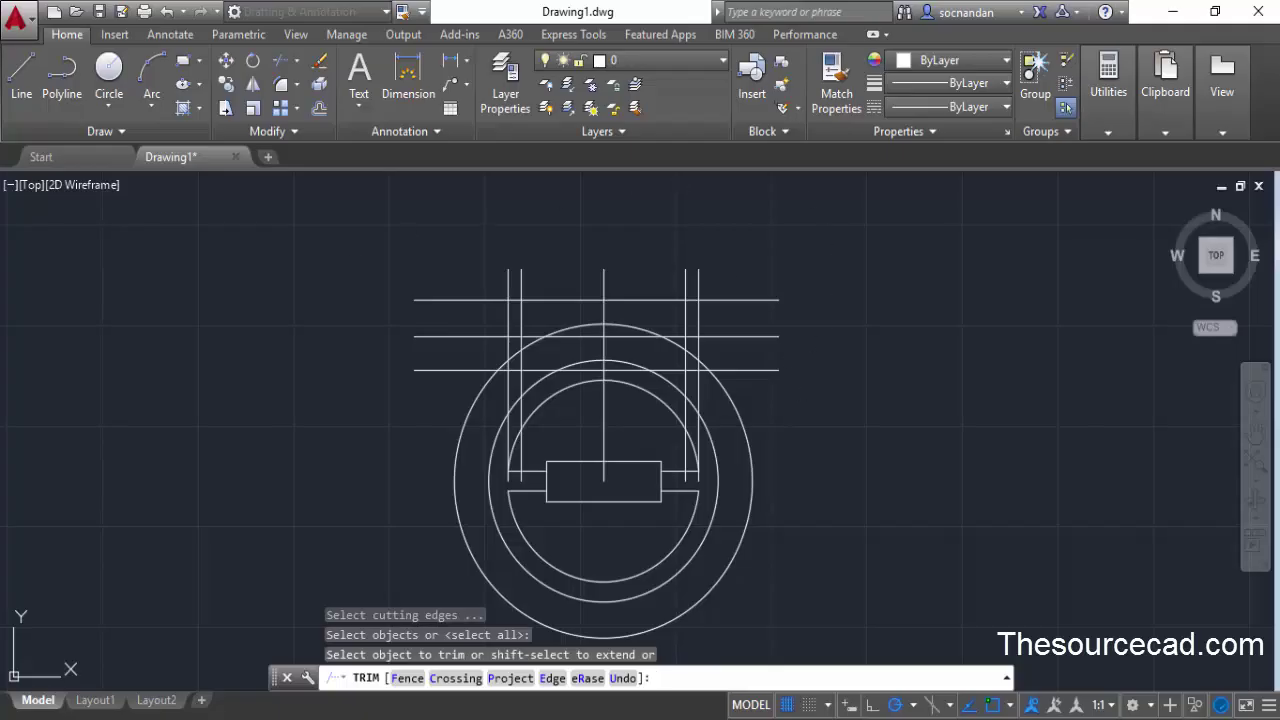
left_click(742, 280)
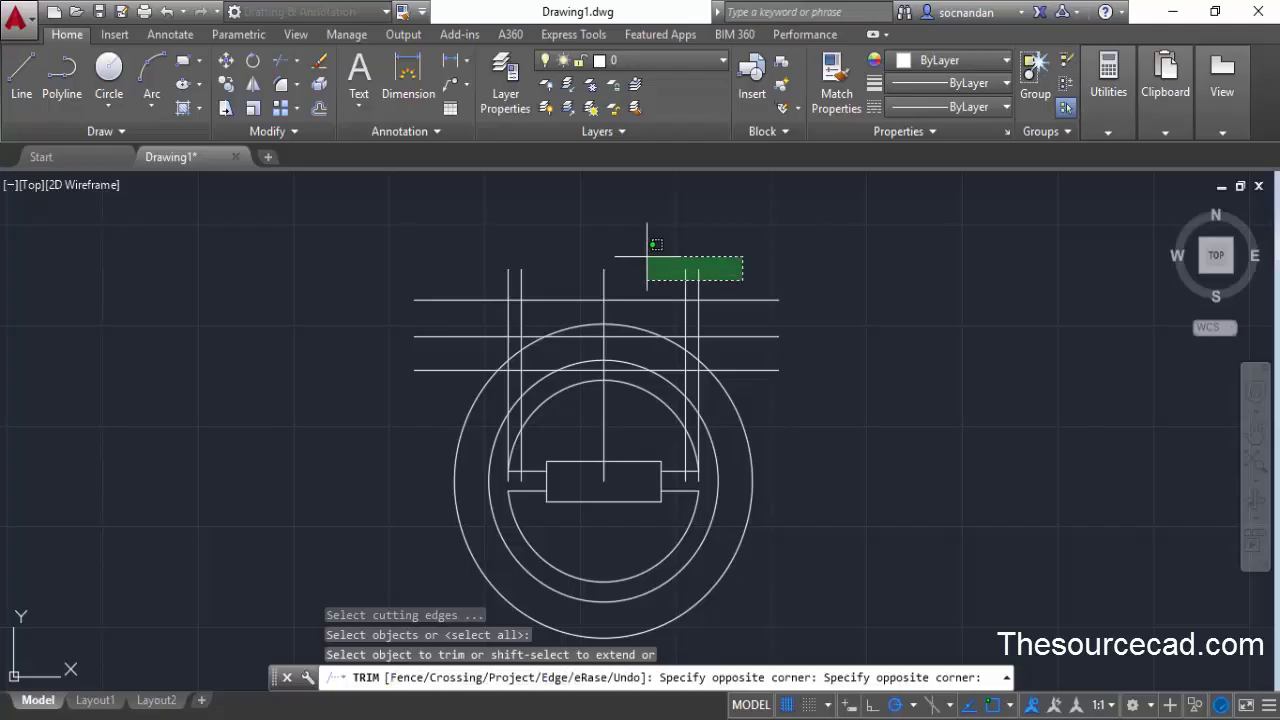
left_click(454, 250)
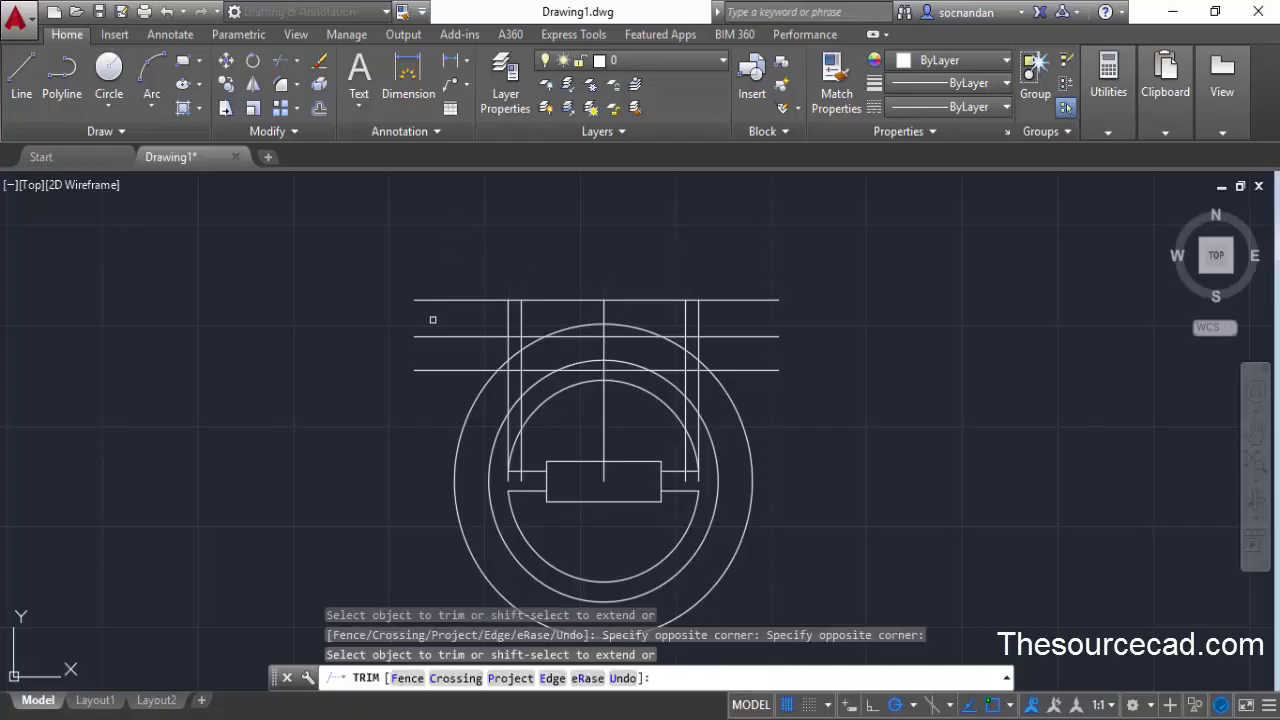
left_click(420, 404)
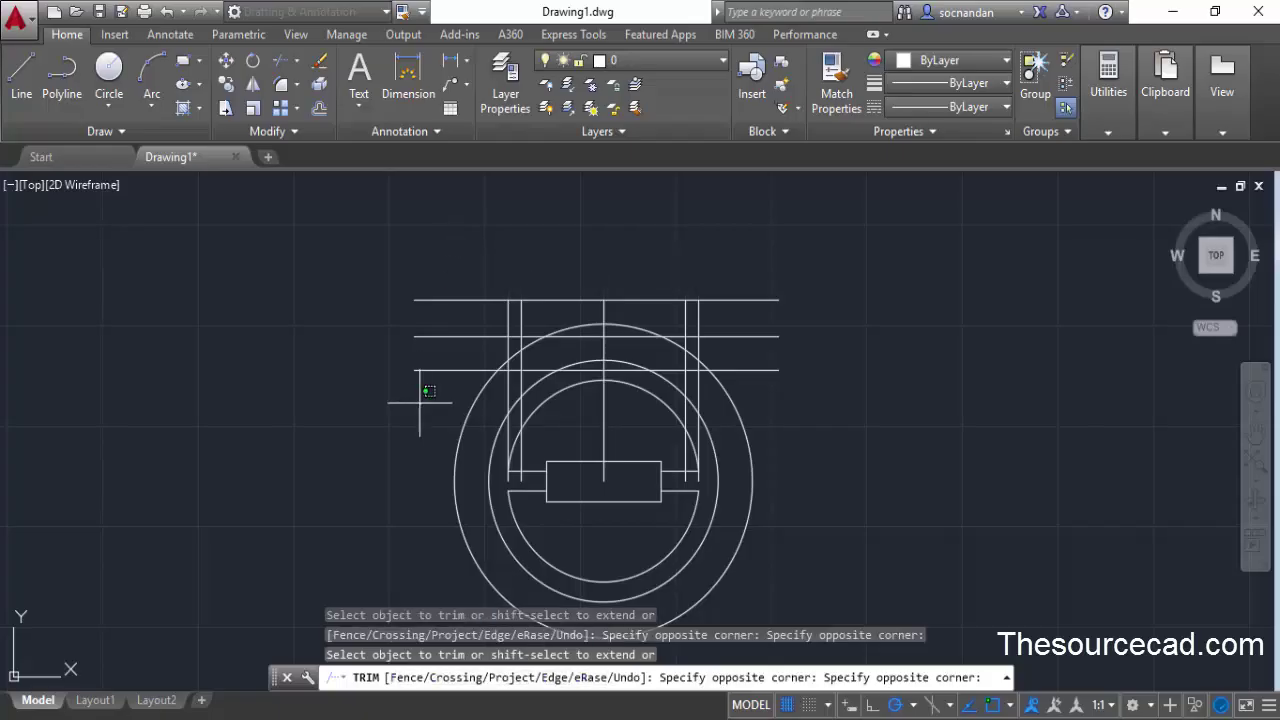
left_click(410, 266)
left_click(810, 380)
left_click(700, 246)
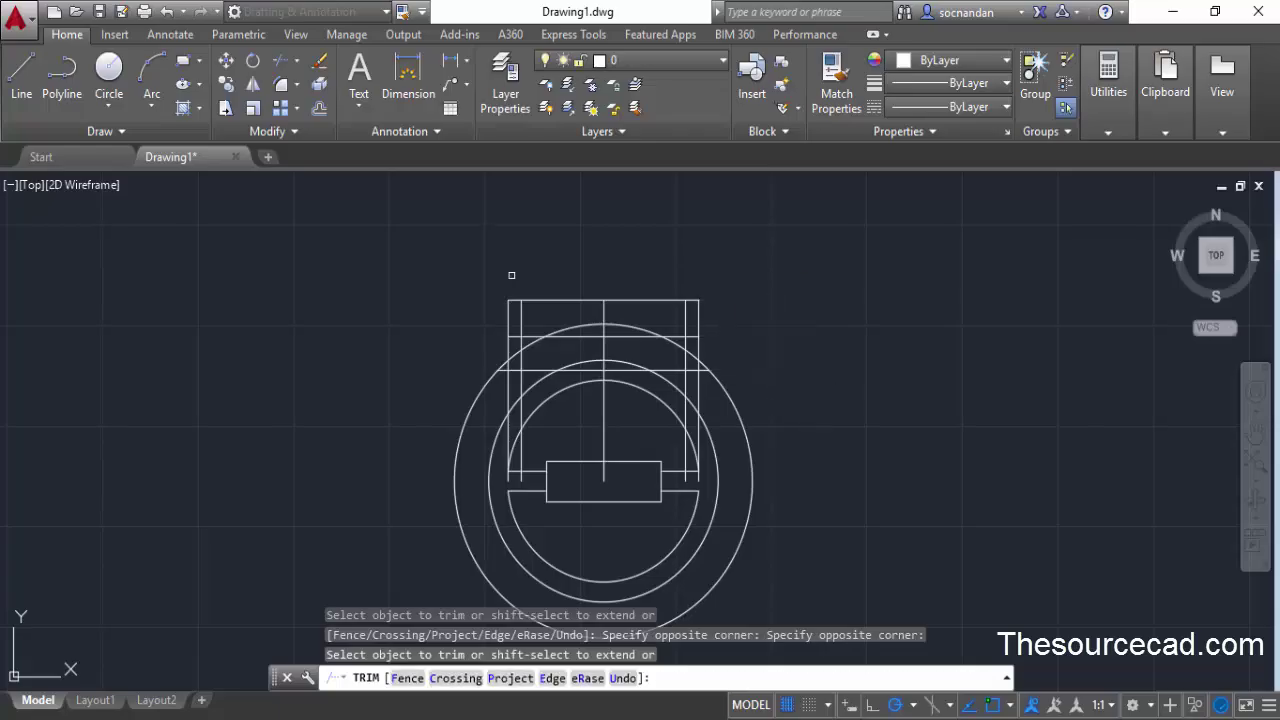
Trim the inner vertical lines between the upper two horizontal lines and the outer vertical lines between the lower two
scroll(520, 316, "up", 4)
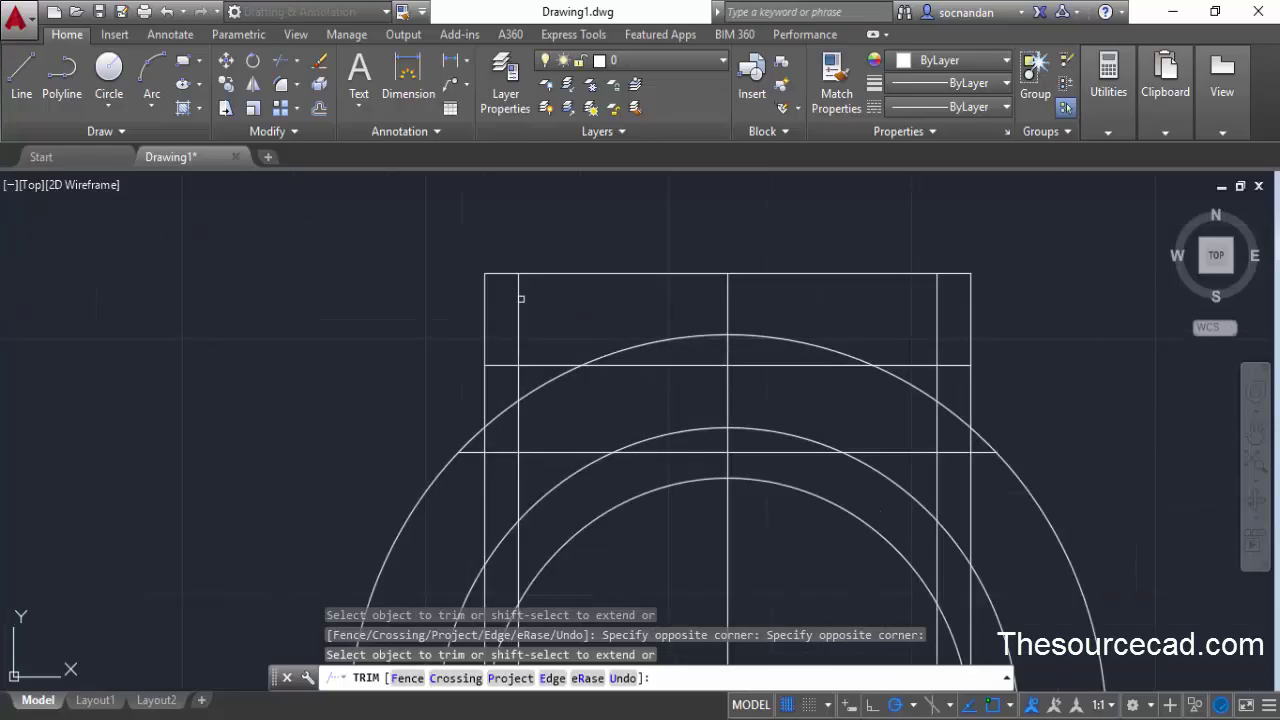
left_click(519, 302)
left_click(938, 300)
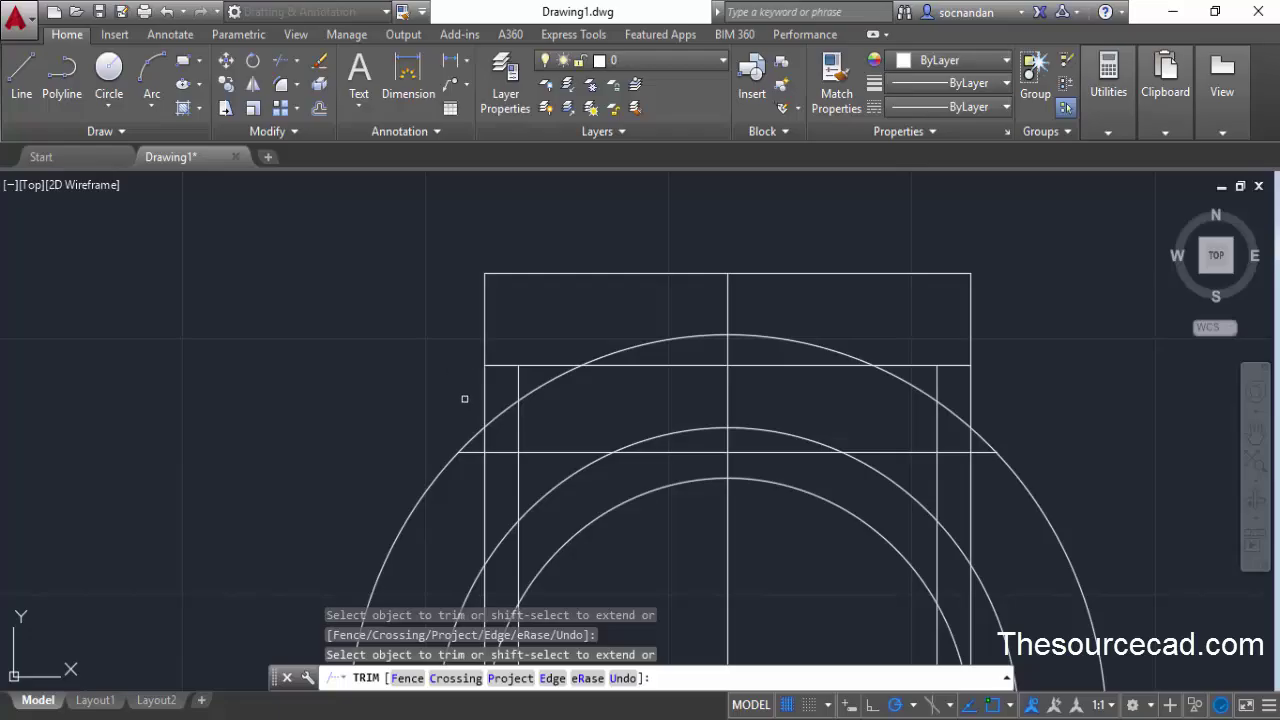
middle_click_drag(436, 401, 290, 294)
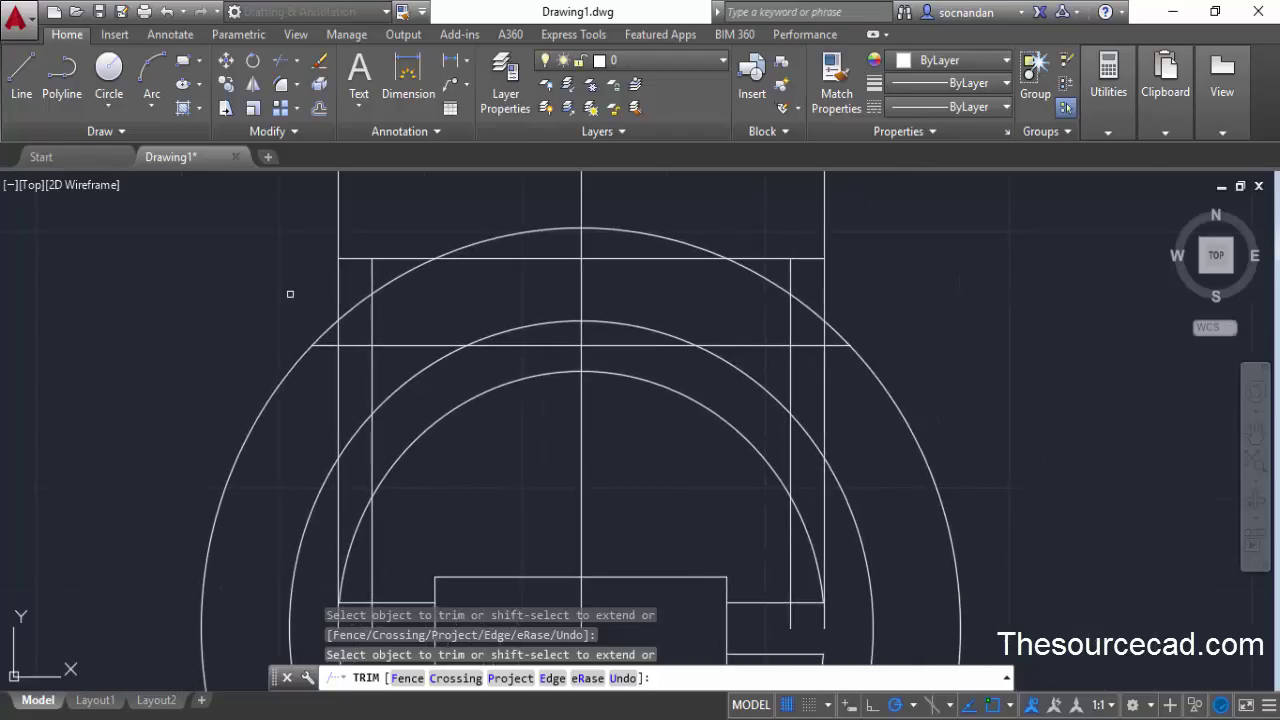
left_click(337, 275)
left_click(823, 290)
scroll(875, 280, "down", 2)
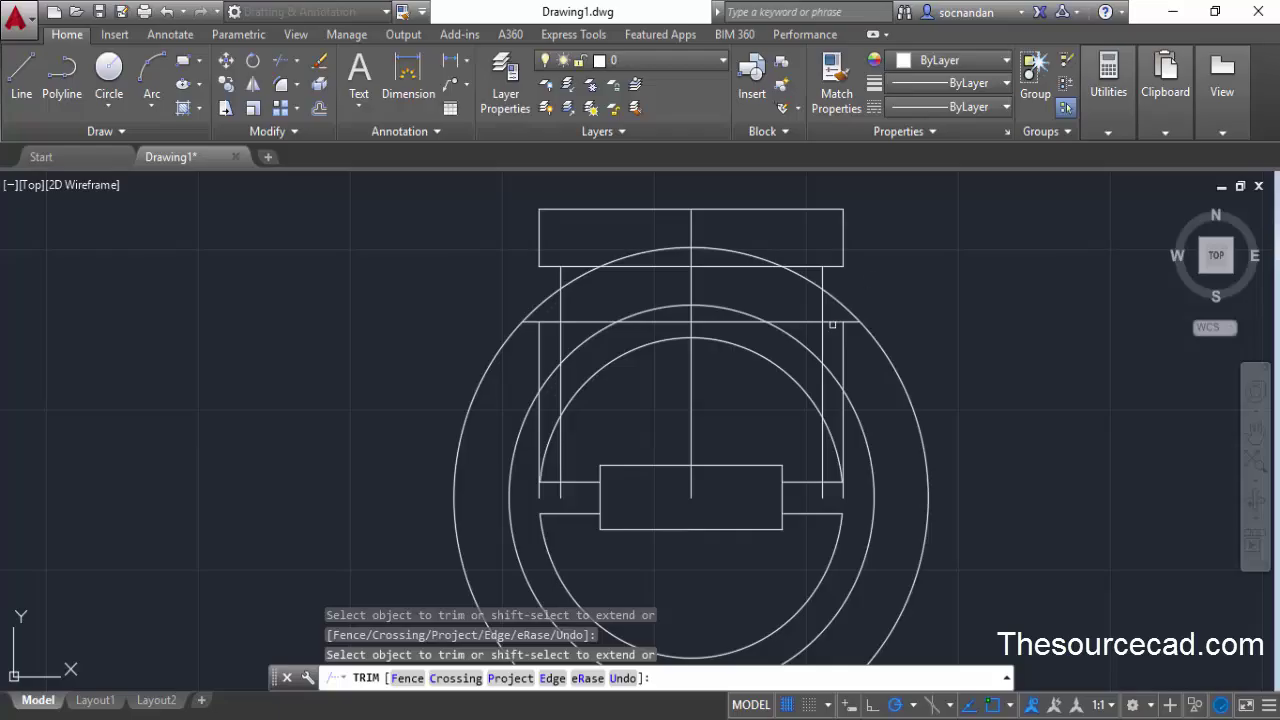
Trim the lowest horizontal line between the inner and outer vertical lines on both sides
scroll(832, 322, "up", 2)
left_click(832, 319)
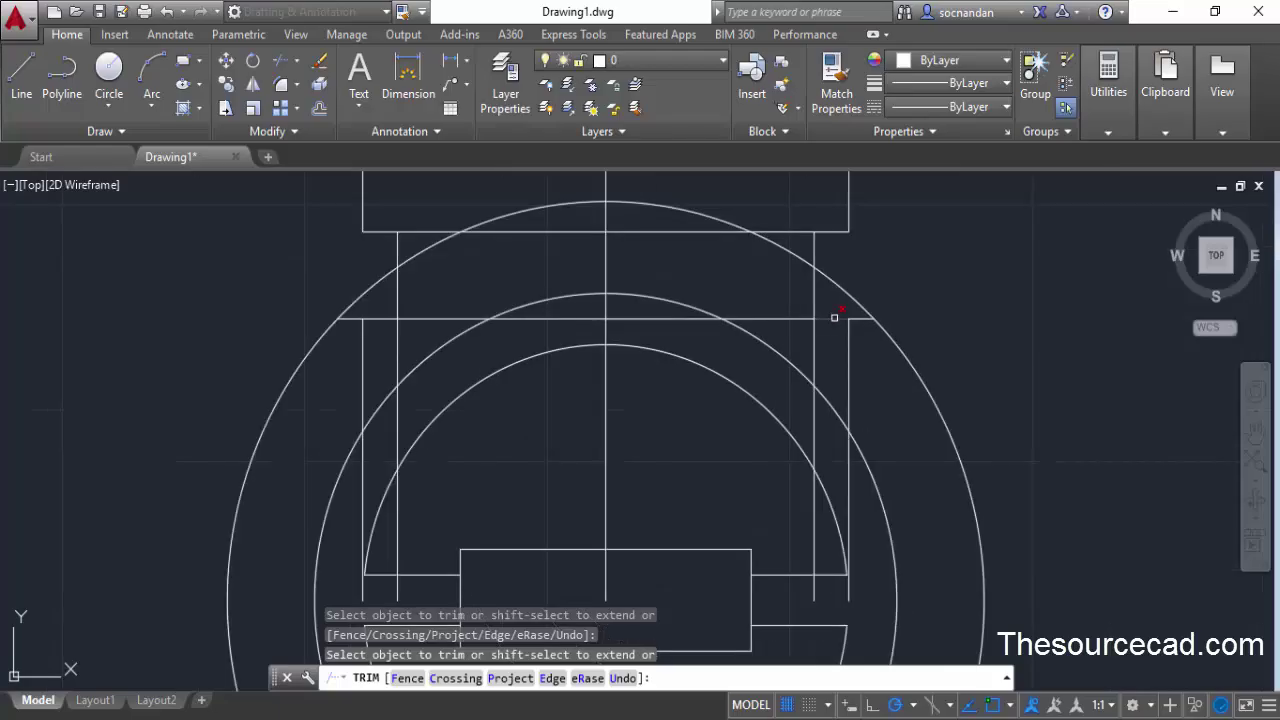
left_click(379, 319)
key("Escape")
scroll(379, 319, "down", 2)
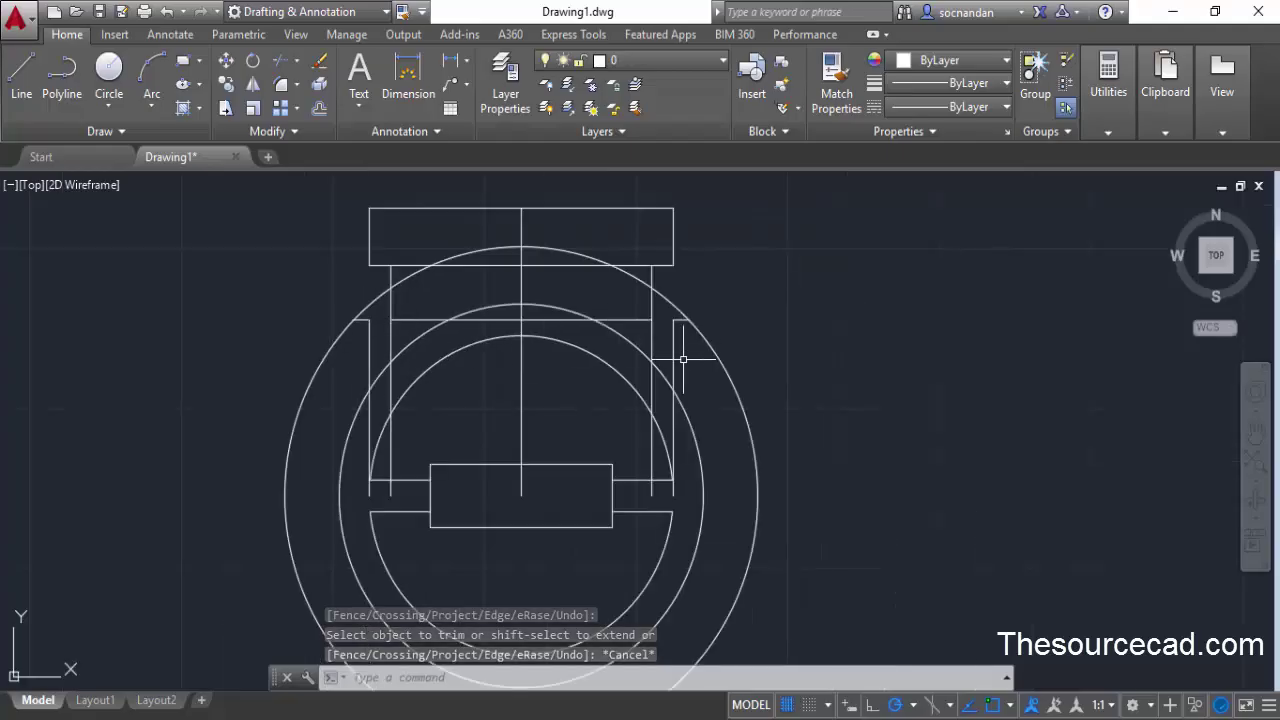
Delete the leftover outer vertical lines and the short horizontal stubs beside them on both sides
scroll(676, 342, "up", 2)
left_click(680, 318)
left_click(660, 288)
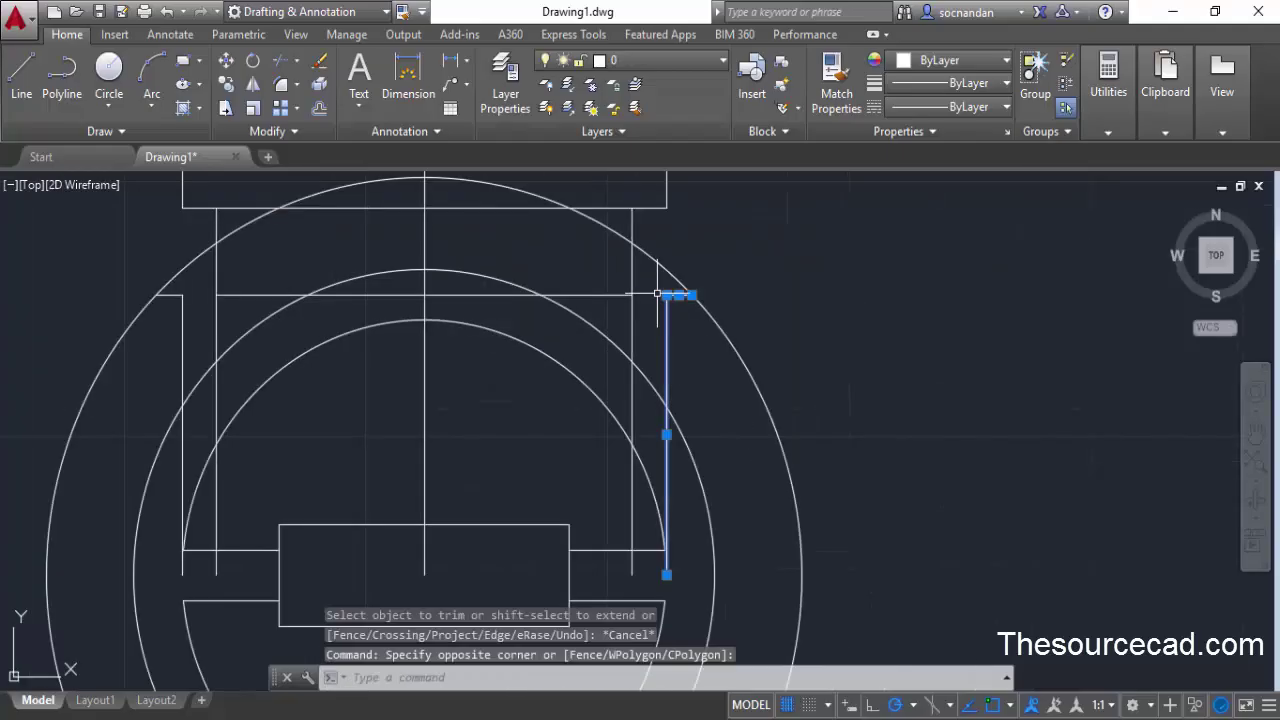
left_click(197, 318)
left_click(175, 289)
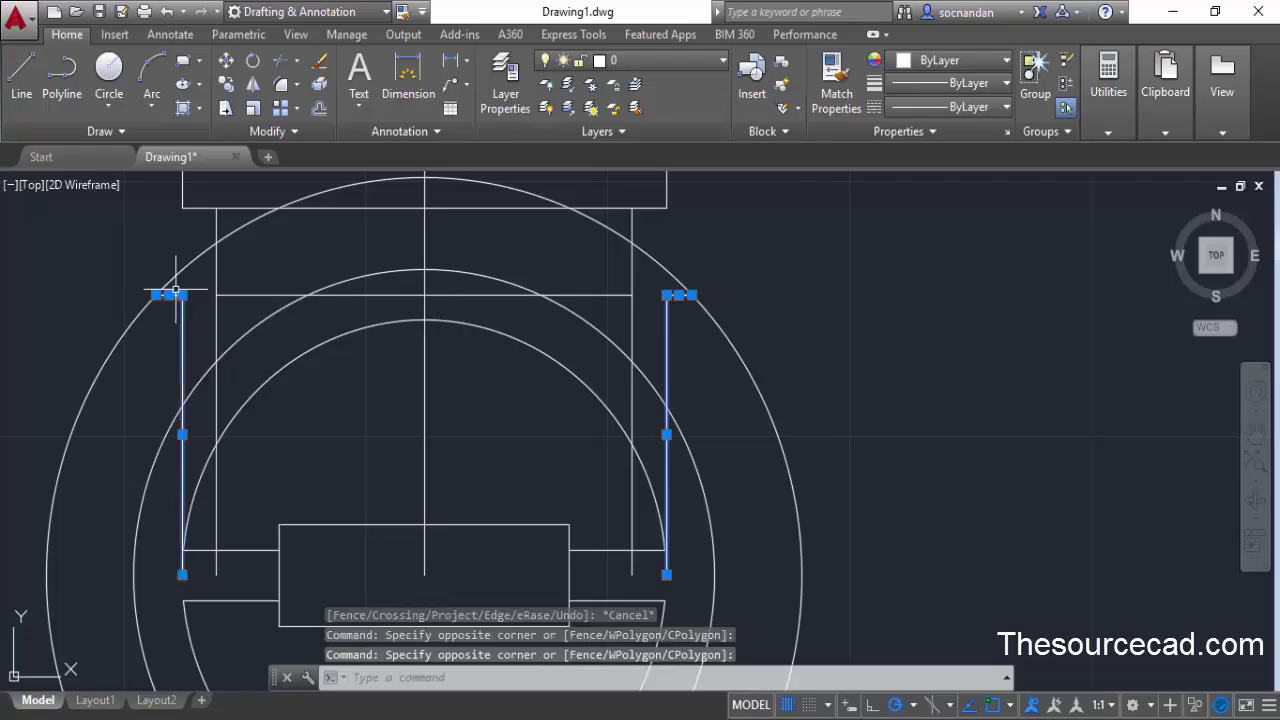
key("Delete")
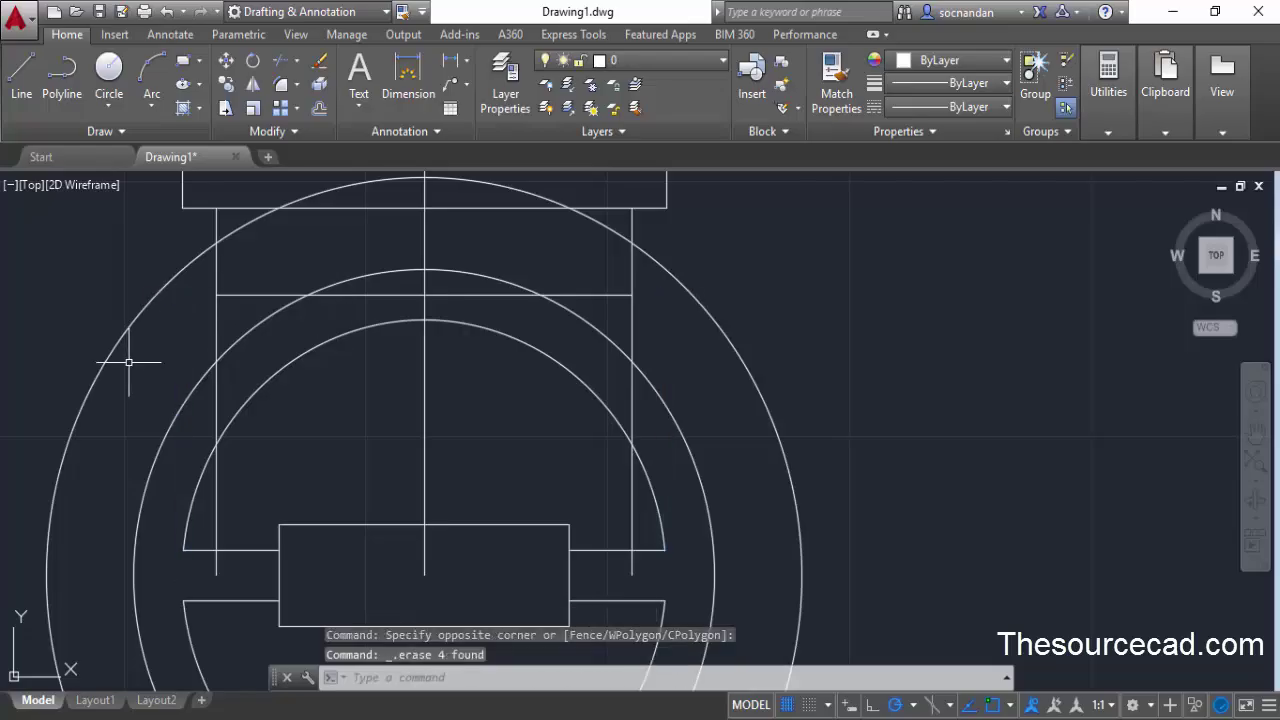
Erase the vertical centre line
left_click(424, 358)
right_click(490, 371)
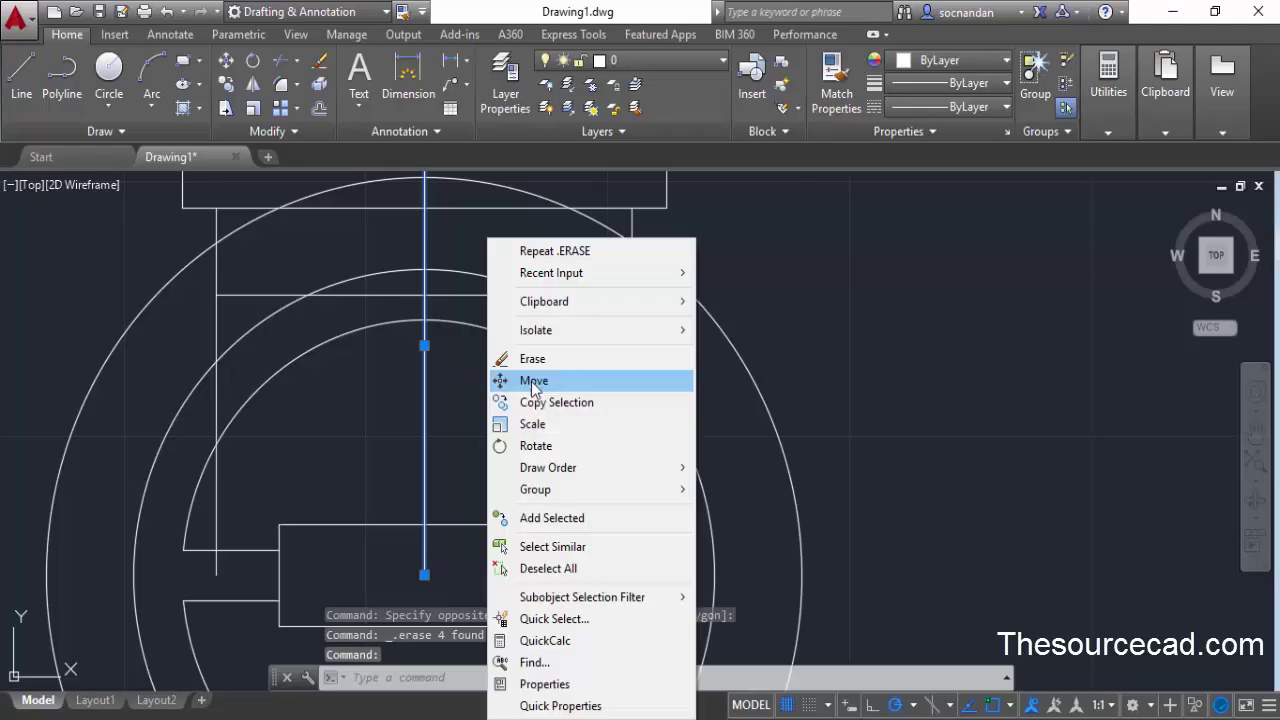
left_click(532, 358)
Trim the outermost circle between the two vertical lines and the middle circle's arc above the lowest horizontal line
scroll(443, 391, "down", 2)
middle_click_drag(443, 391, 480, 450)
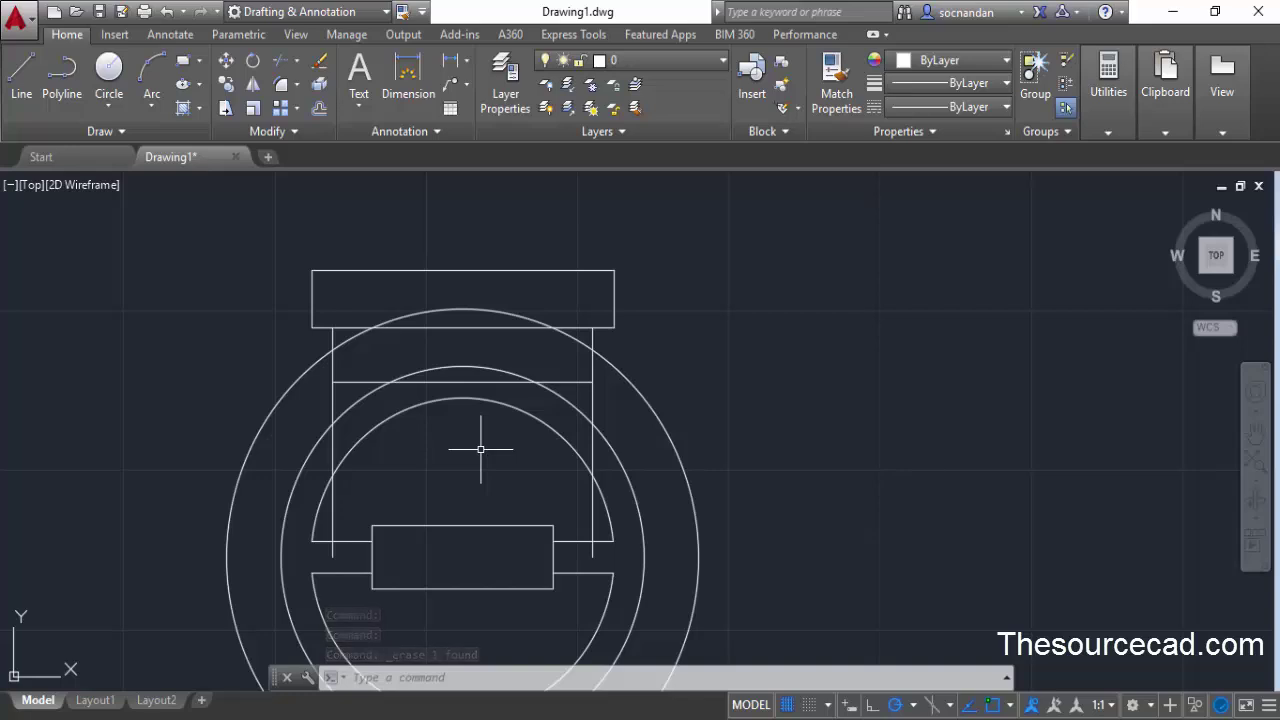
left_click(281, 60)
key("Return")
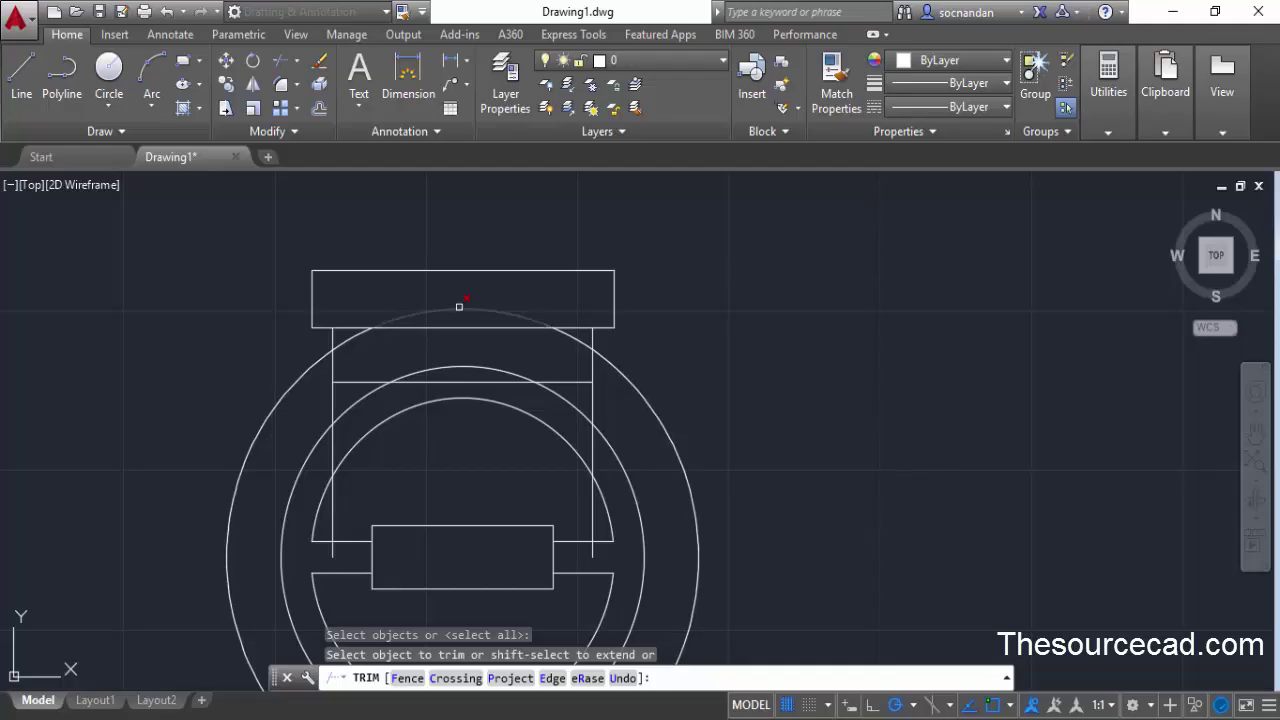
left_click(413, 314)
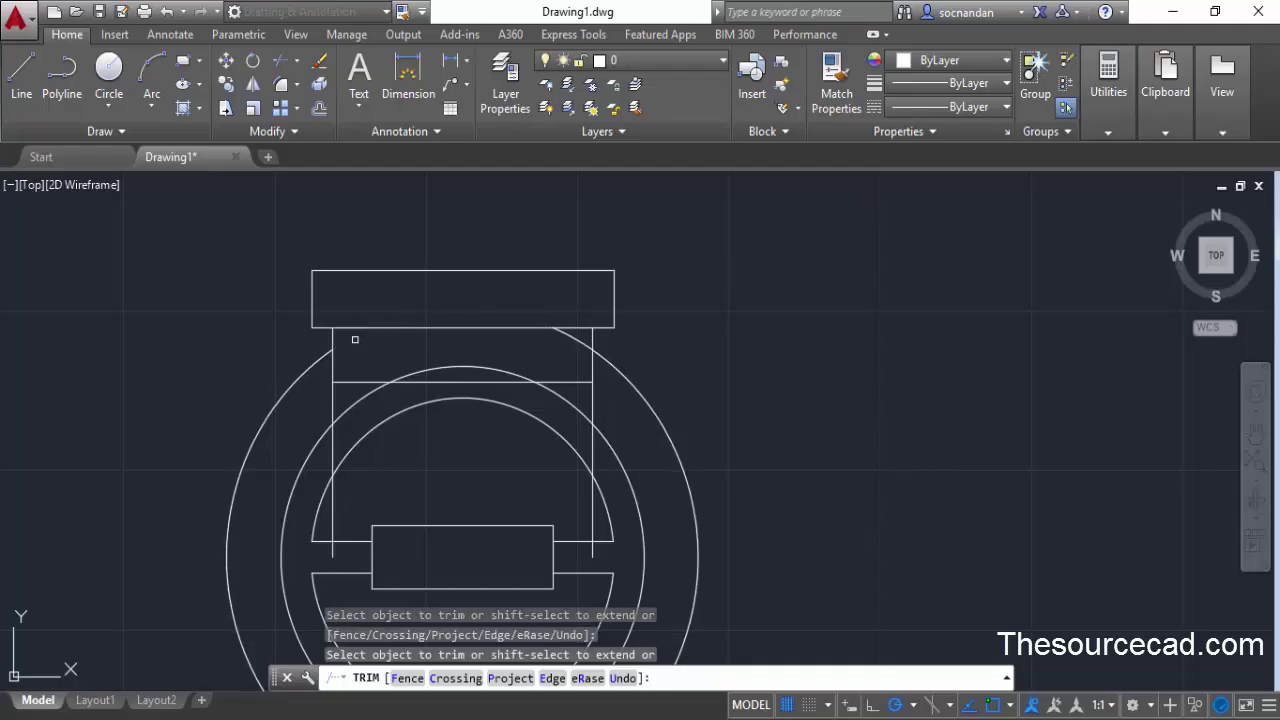
left_click(576, 336)
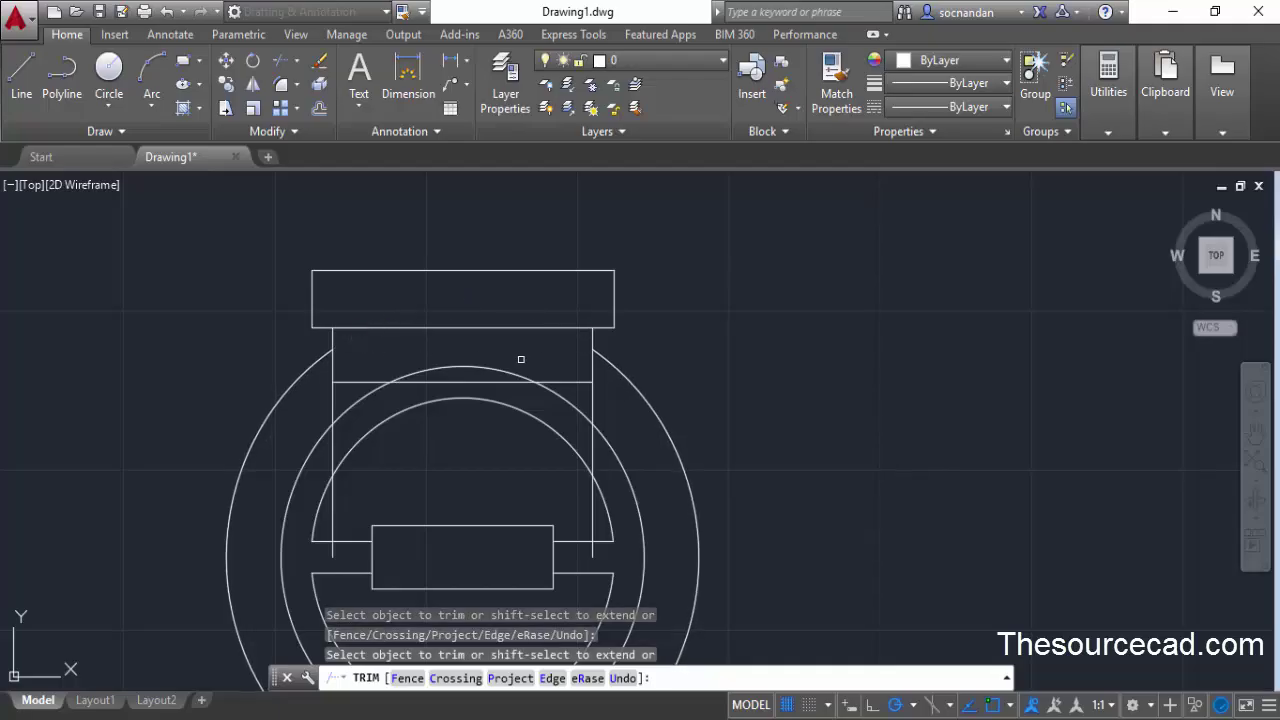
left_click(468, 365)
key("Return")
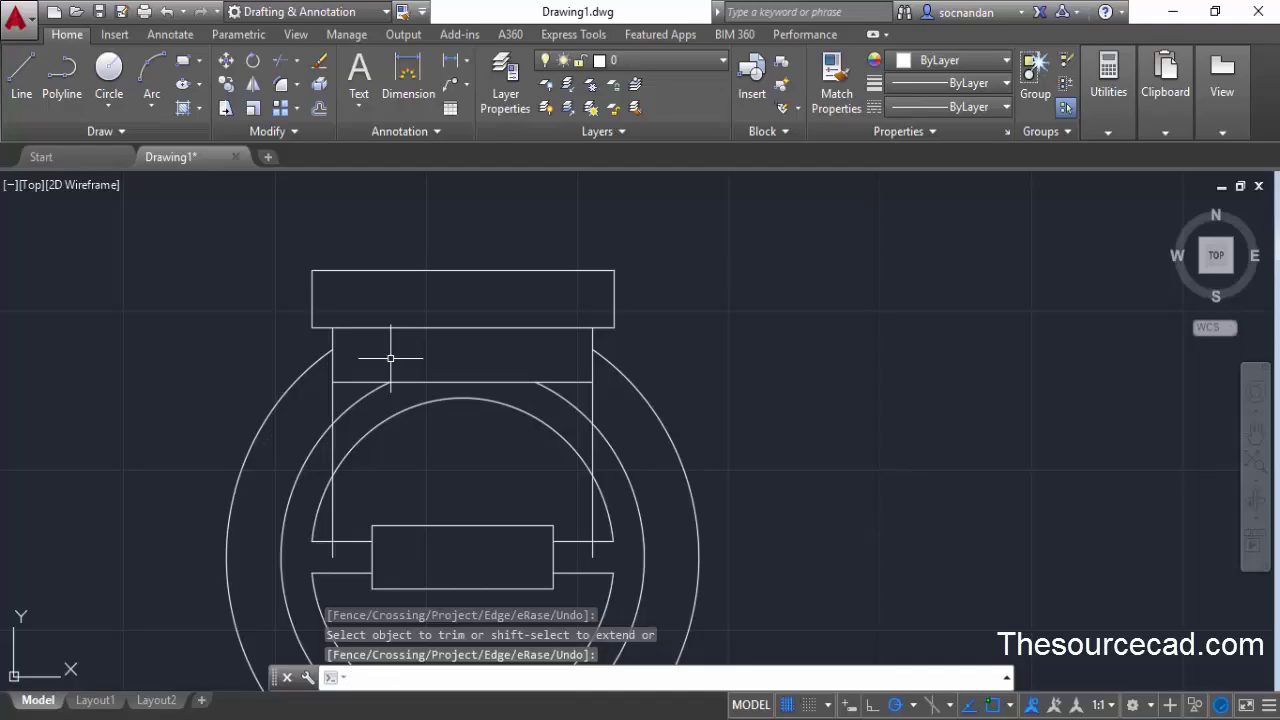
middle_click_drag(434, 446, 535, 386)
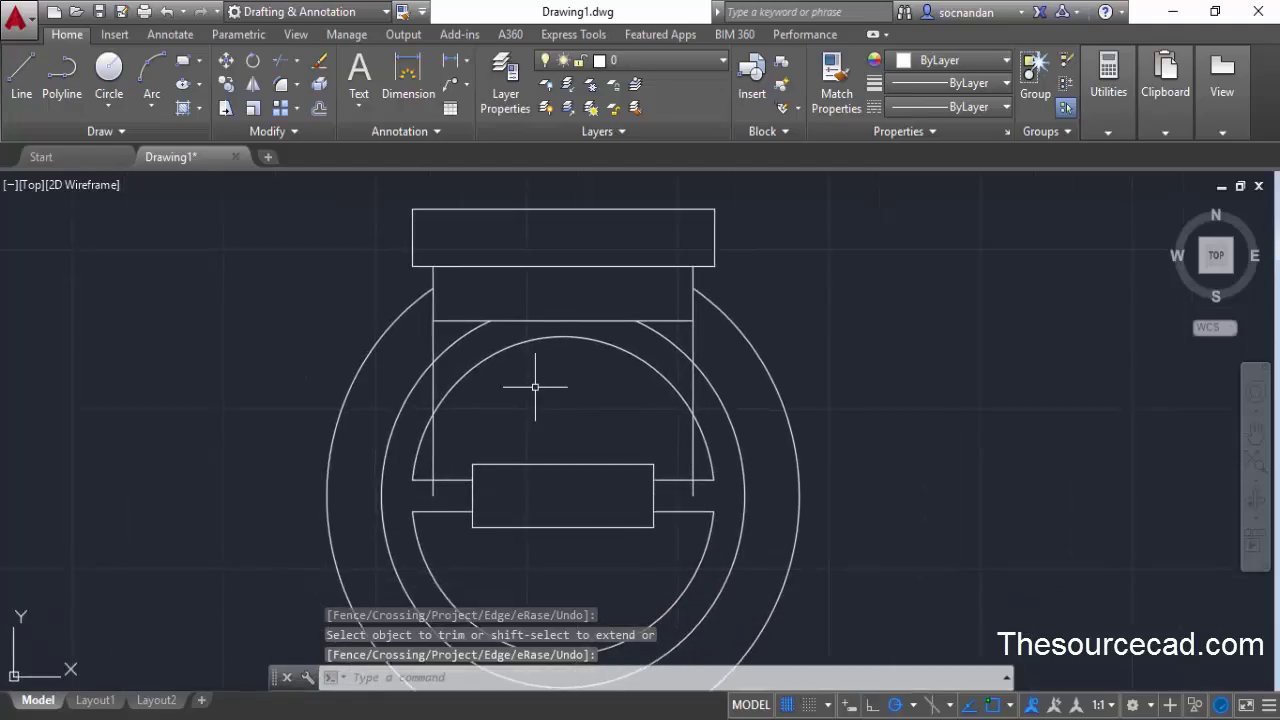
right_click(433, 353)
left_click(480, 380)
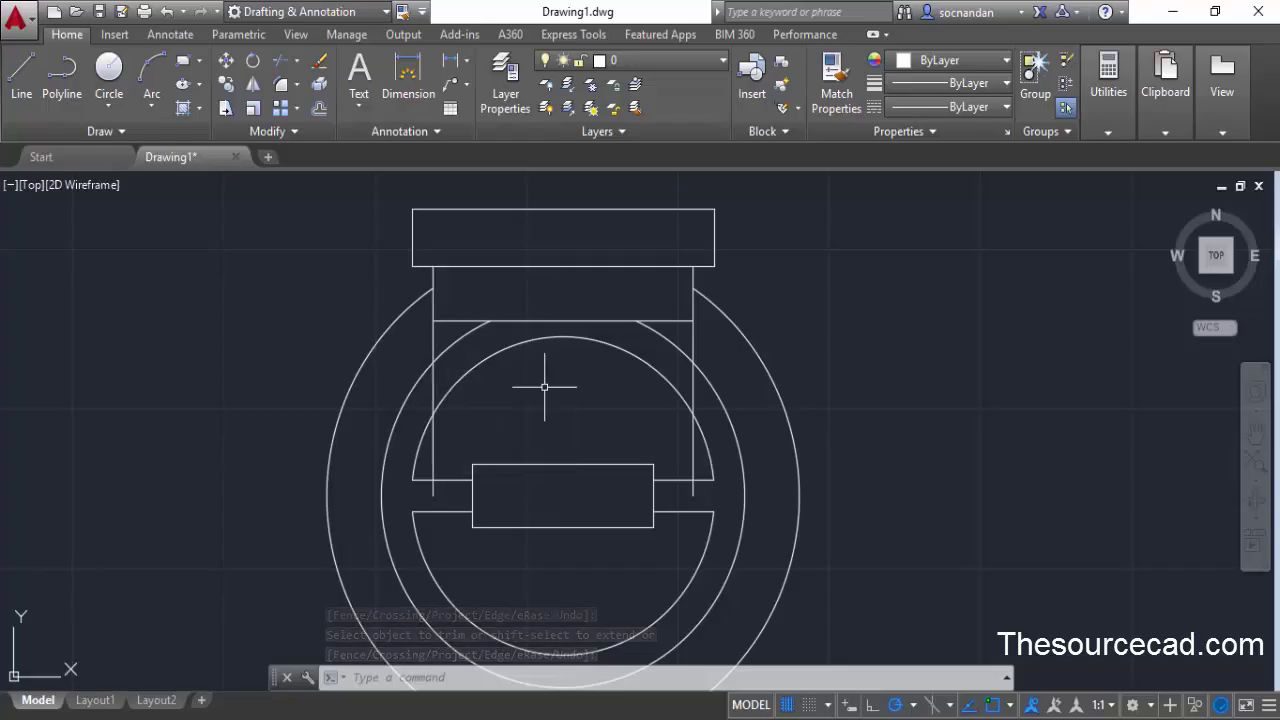
Offset the two long vertical lines below the top rectangle inward by 10
left_click(321, 109)
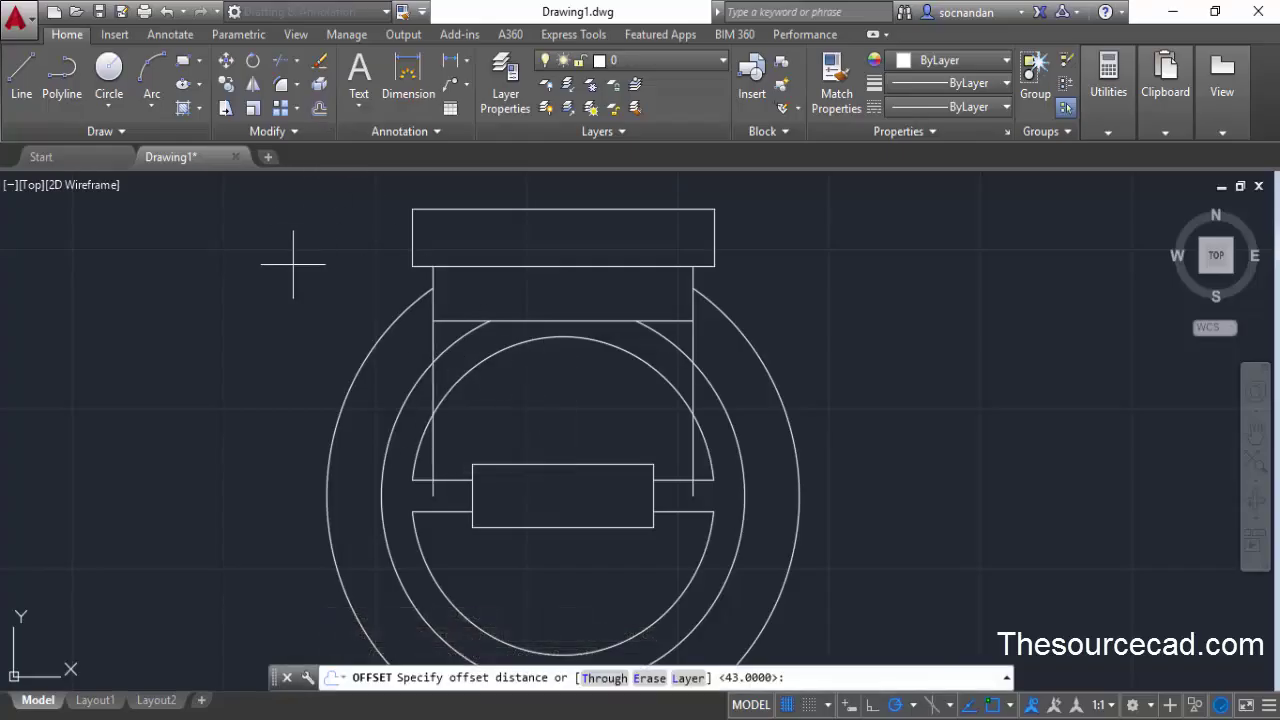
type("10")
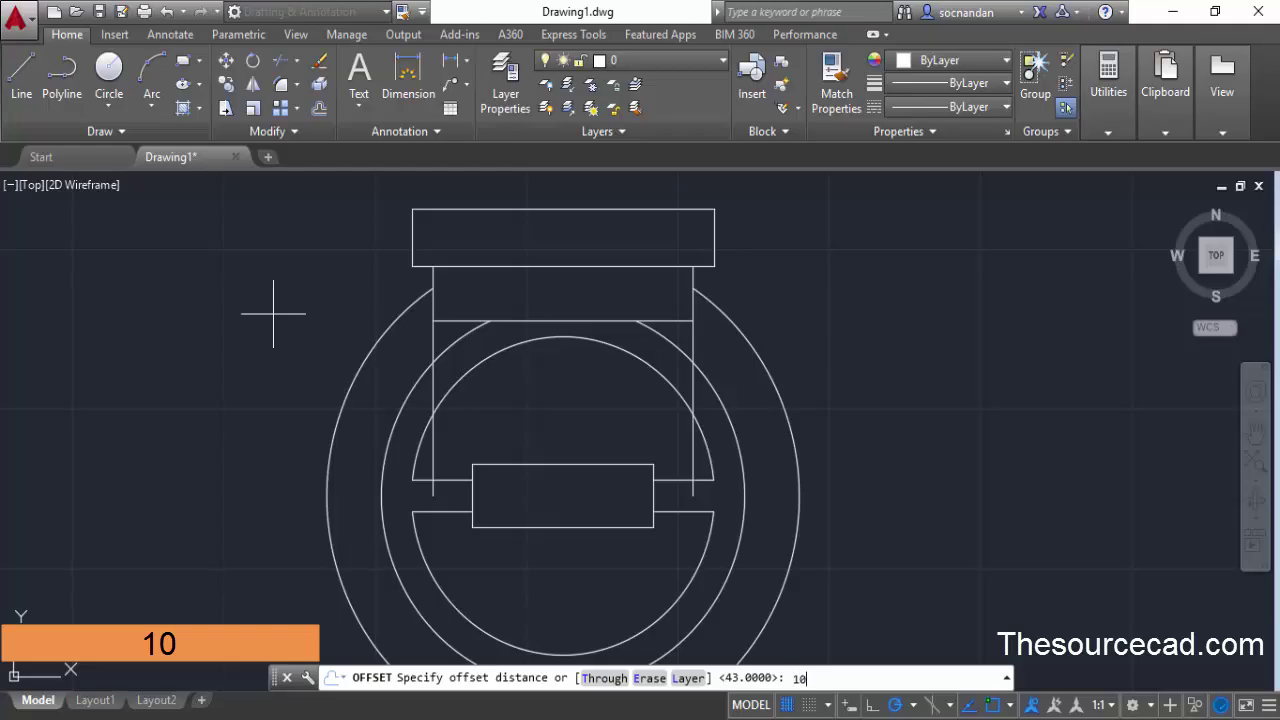
key("Return")
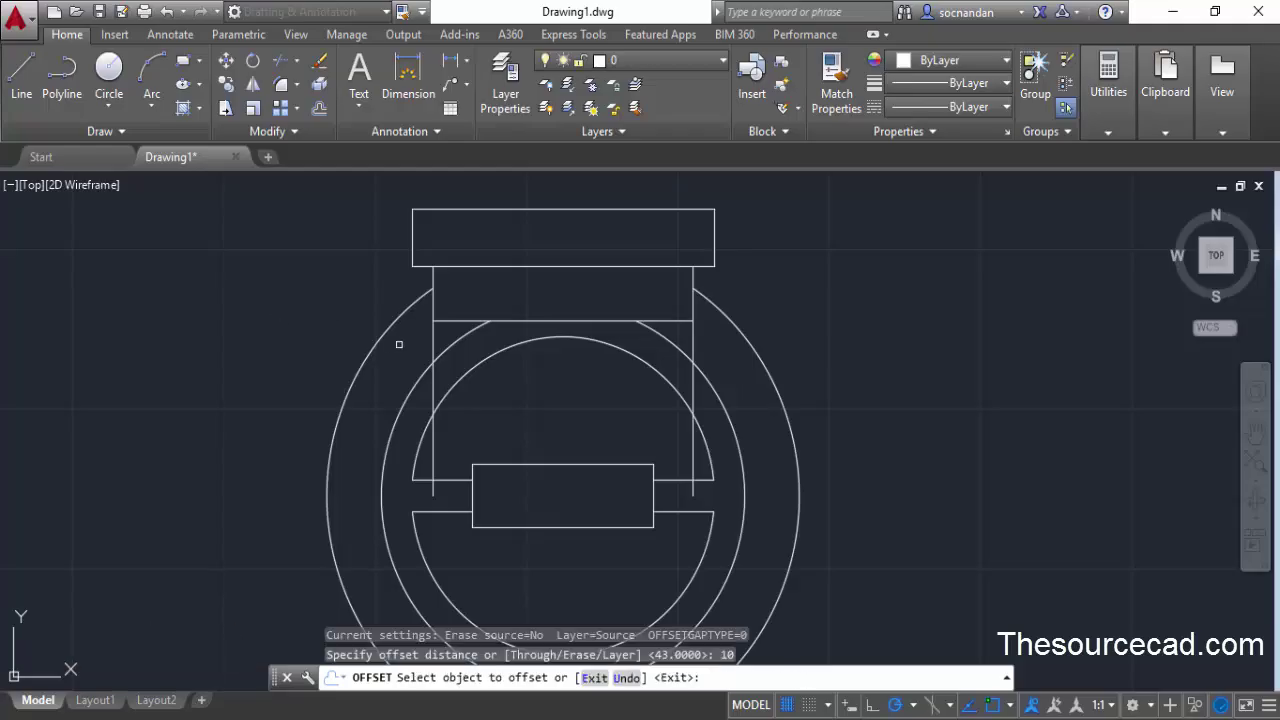
left_click(433, 340)
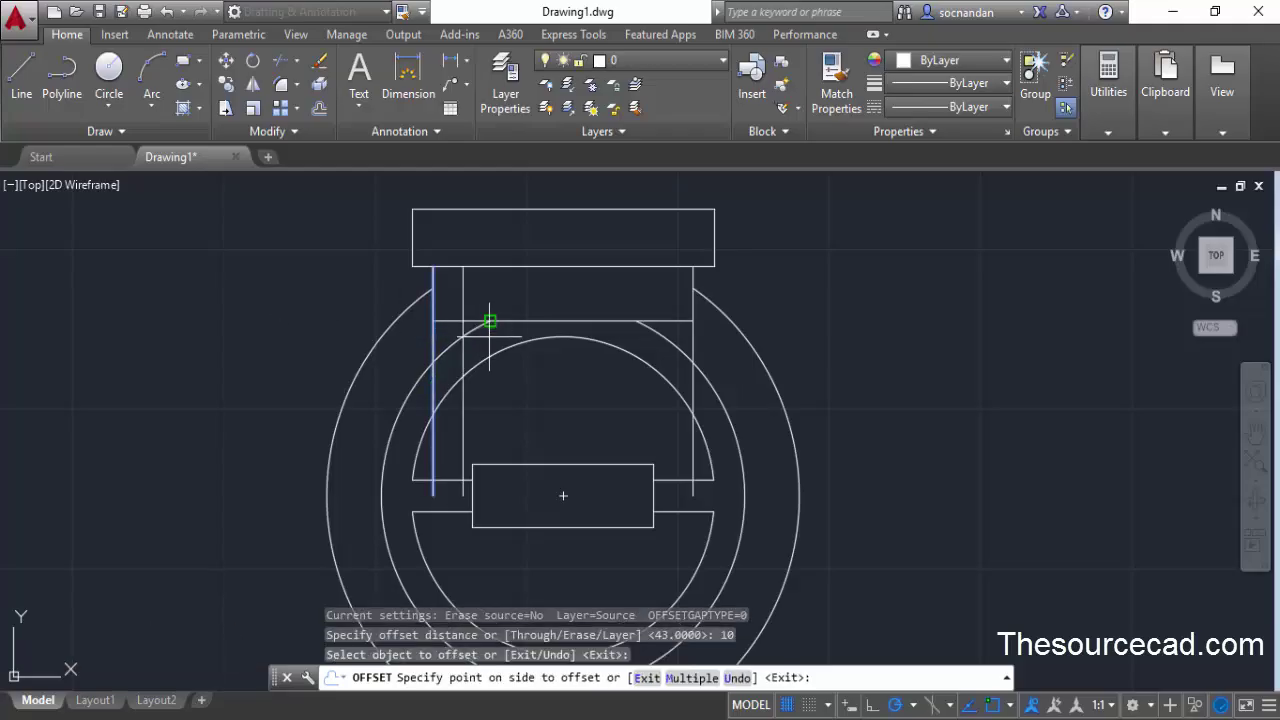
left_click(508, 364)
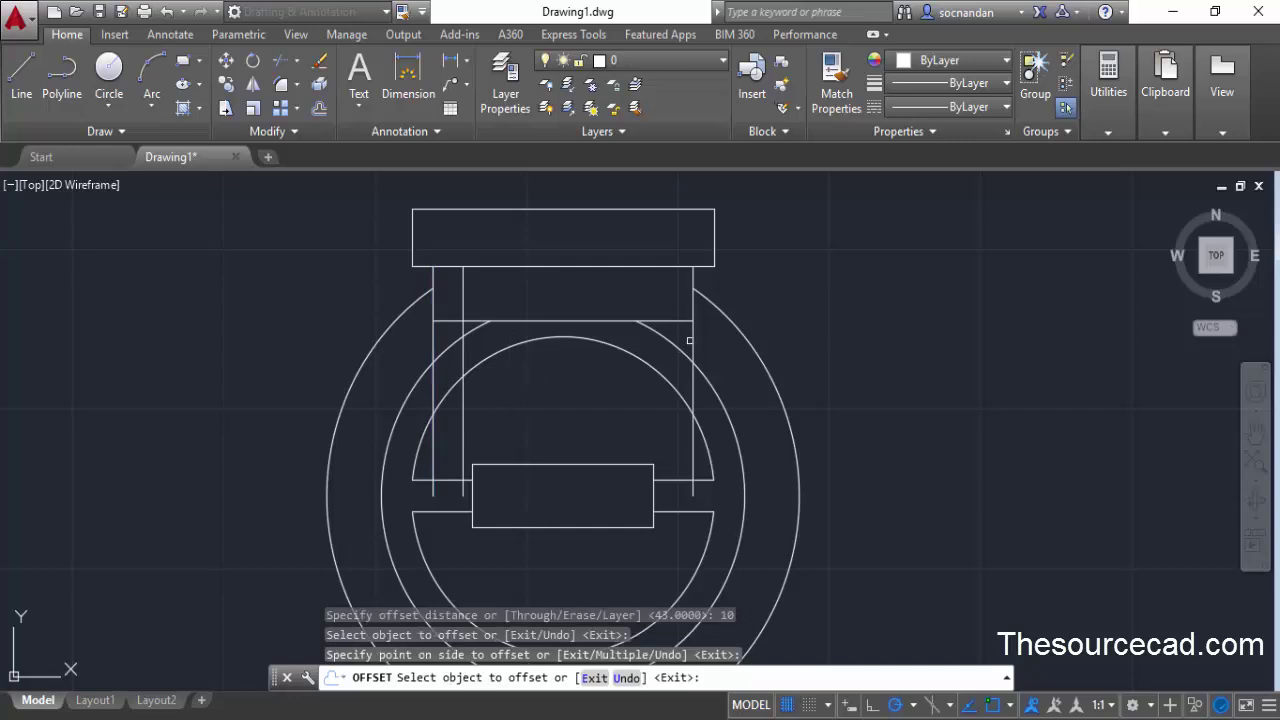
left_click(692, 371)
left_click(572, 395)
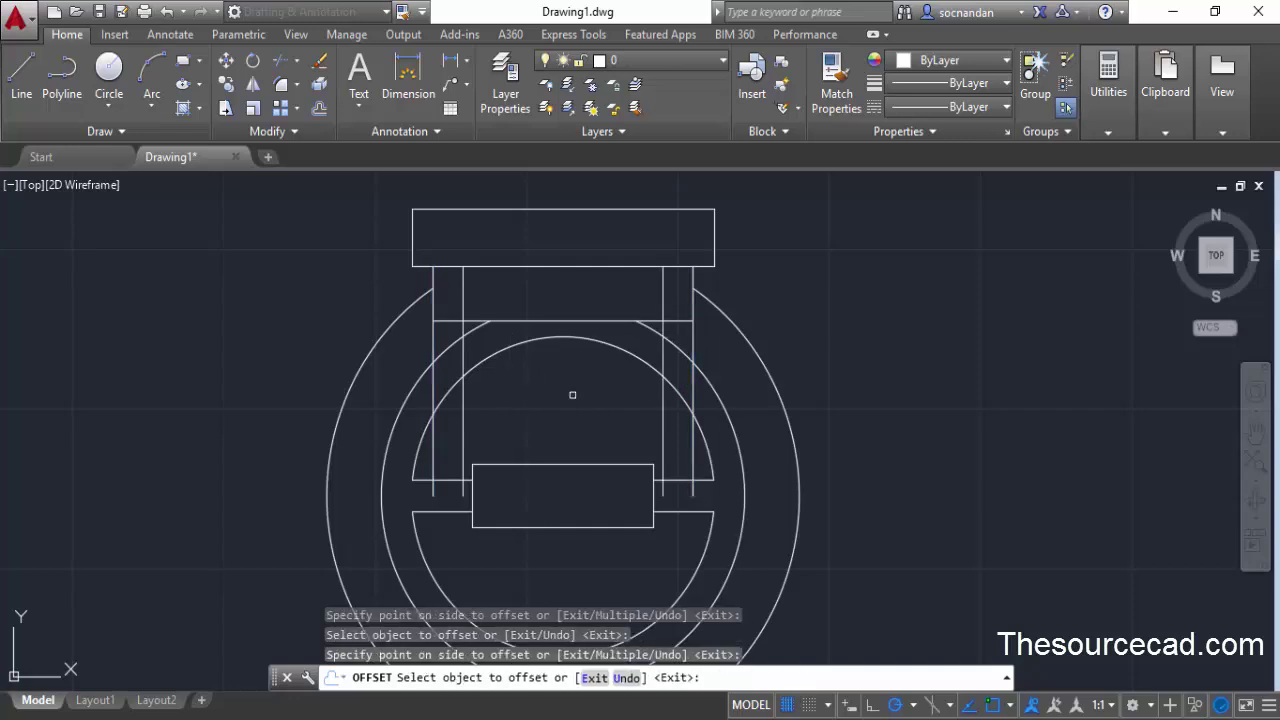
key("Escape")
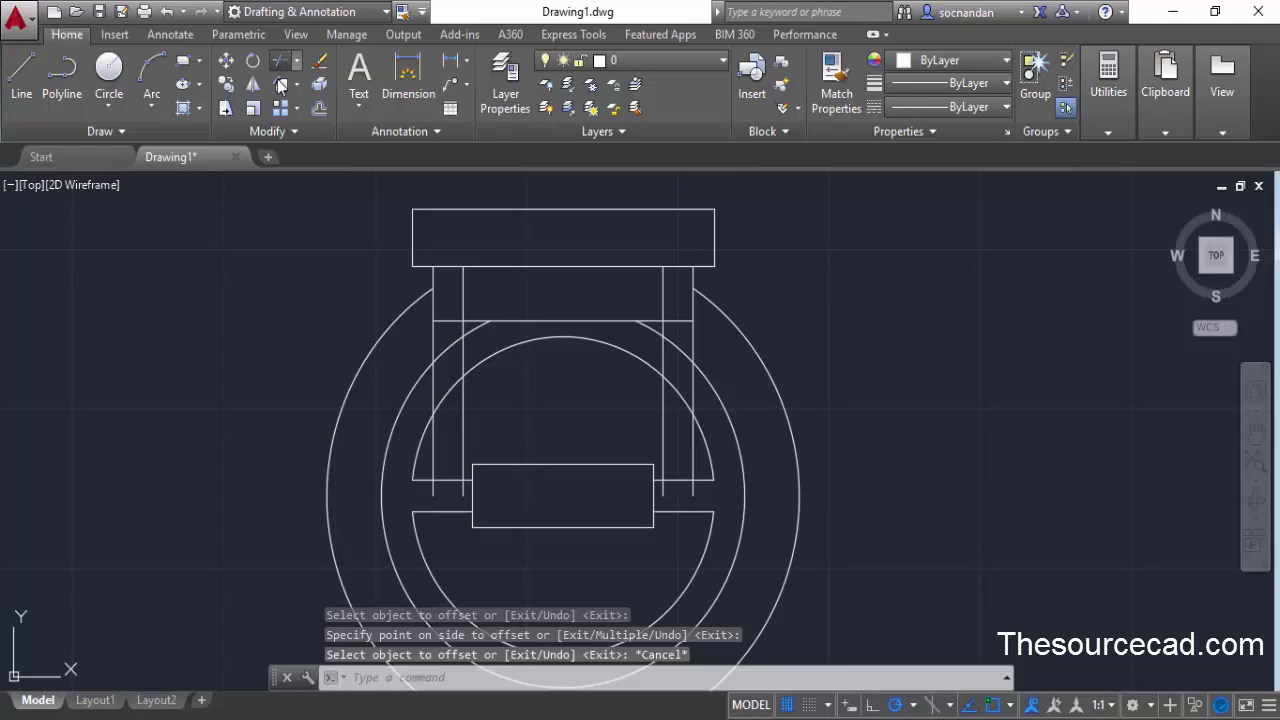
Trim the two inner vertical lines above the lowest horizontal line of the top feature
left_click(281, 86)
key("Return")
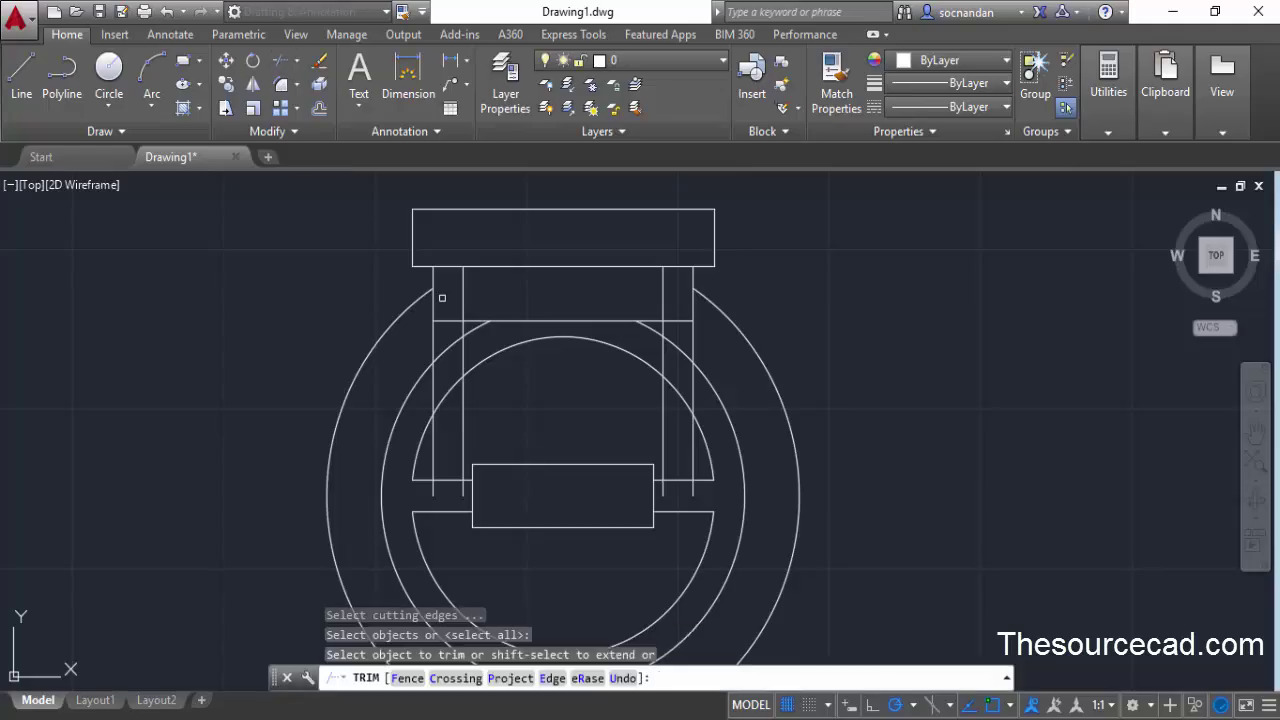
left_click(458, 285)
left_click(663, 292)
key("ctrl+z")
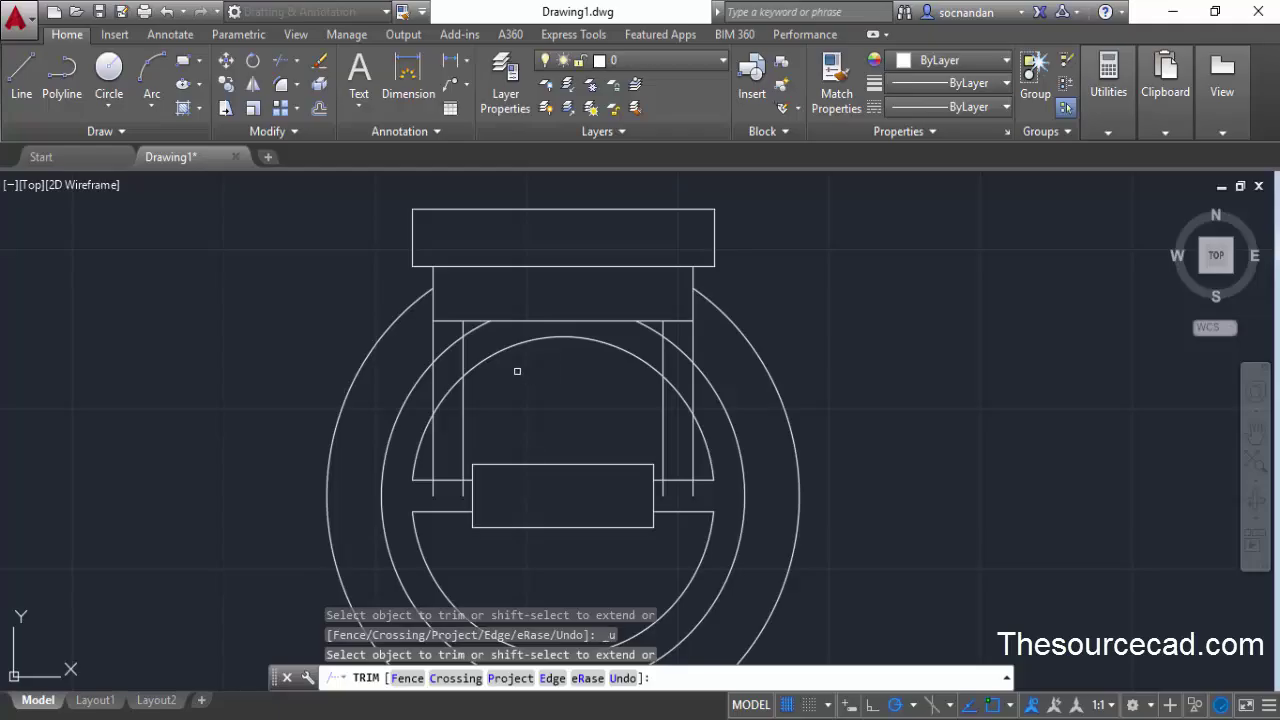
Trim the innermost circle's arc between the inner vertical lines and the middle circle's arc ends beneath the lowest horizontal line
left_click(531, 337)
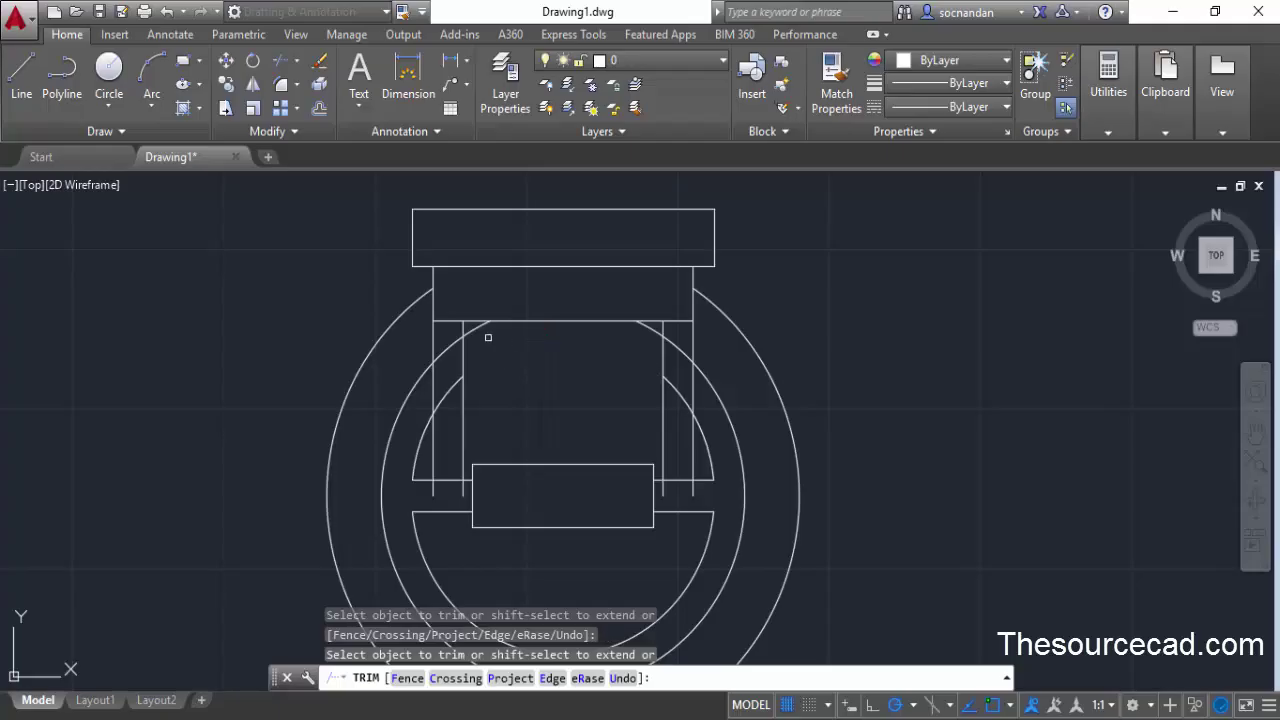
left_click(645, 328)
left_click(446, 348)
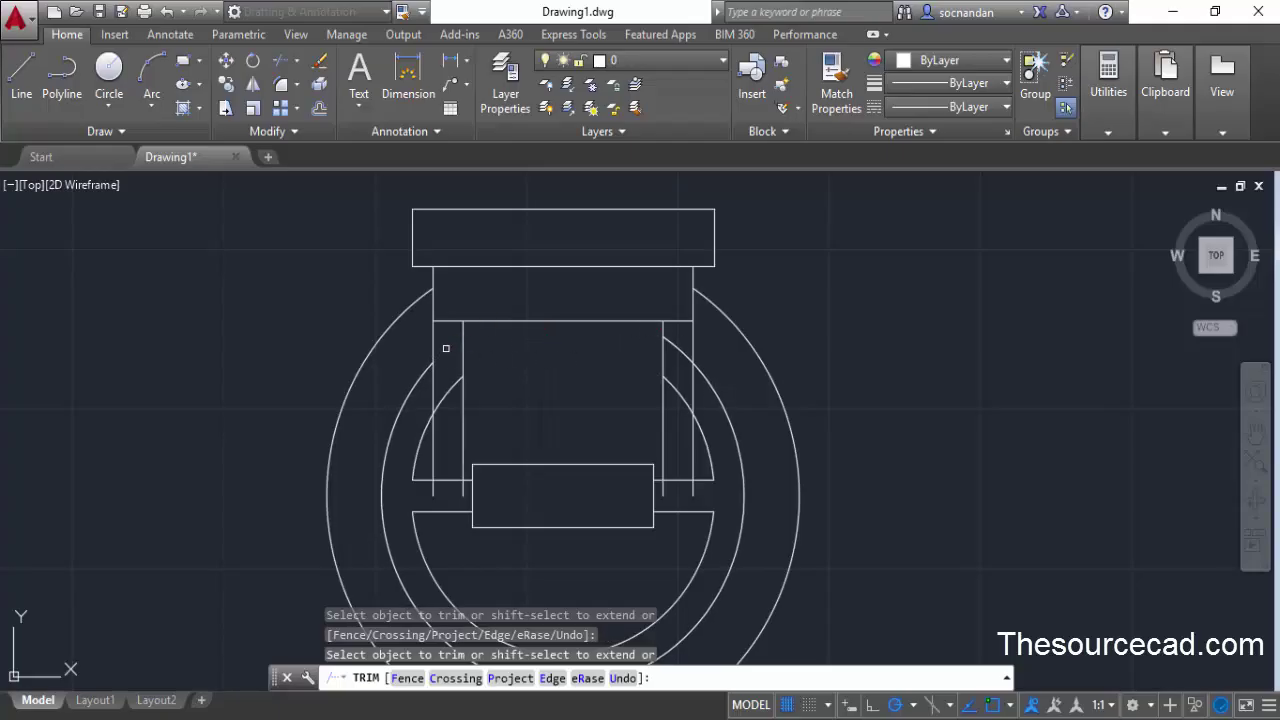
Trim the vertical lines where they cross the ring and its interior, plus the middle circle's leftover arc between the right-hand vertical lines
left_click(432, 380)
left_click(462, 408)
left_click(664, 402)
left_click(678, 347)
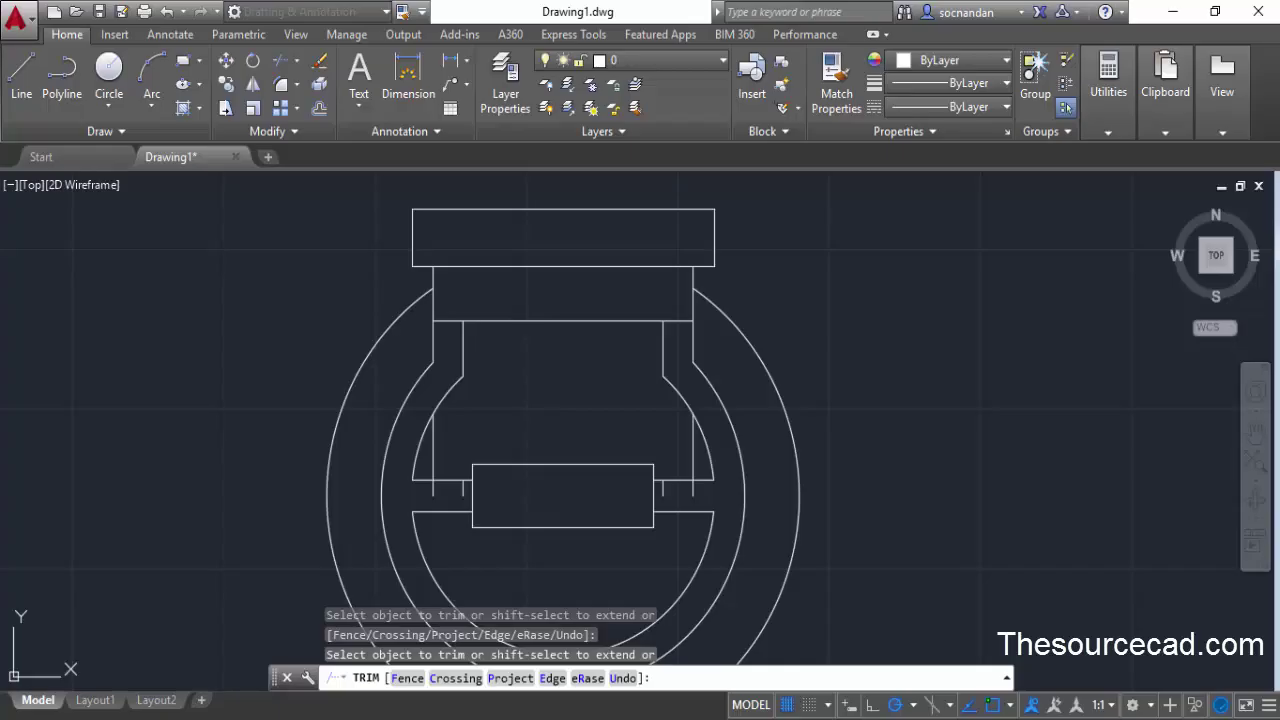
key("Escape")
Delete the four leftover vertical segments beside the central rectangle and across the spokes
left_click(423, 449)
left_click(454, 491)
left_click(462, 489)
left_click(662, 487)
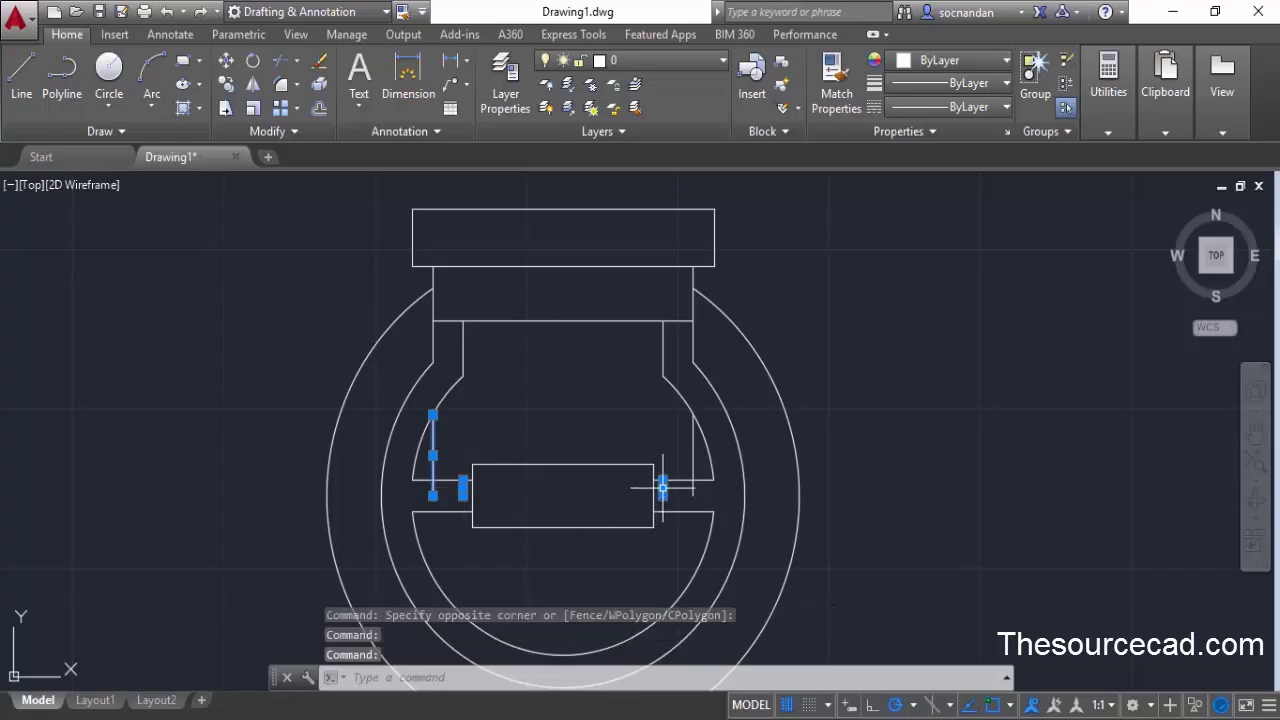
left_click(693, 445)
key("Delete")
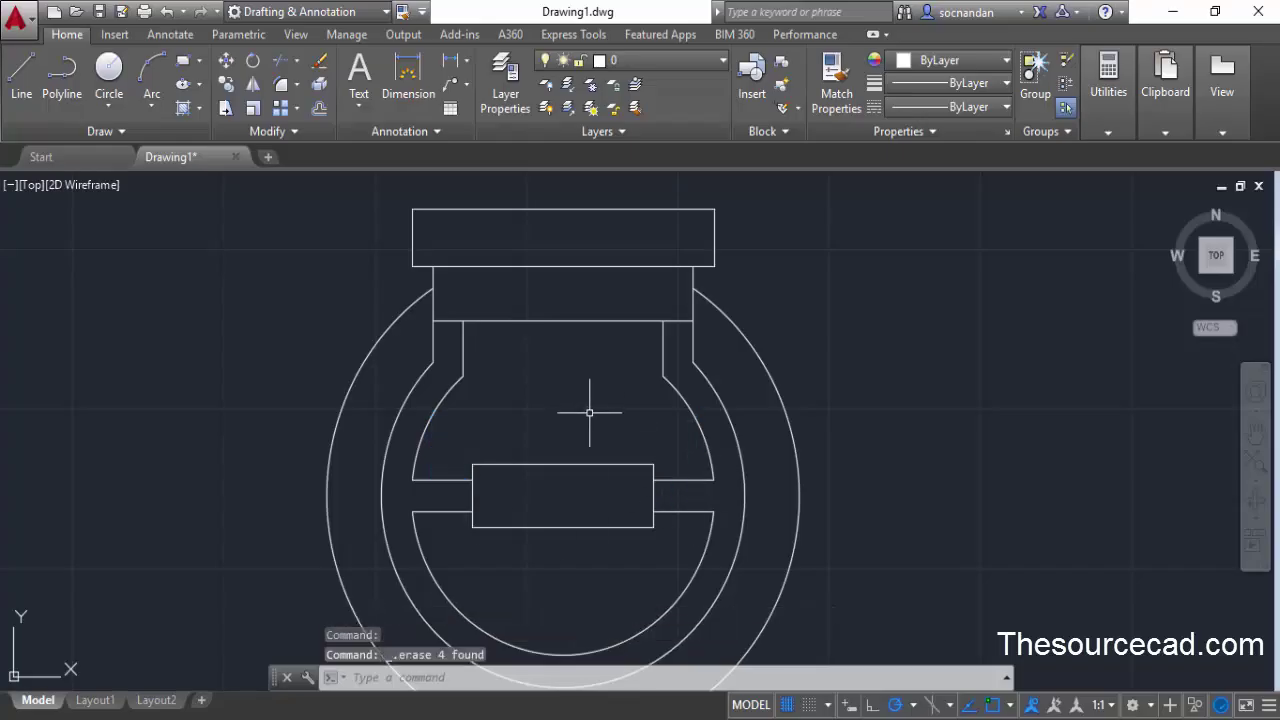
Hatch the ring between the inner and middle circles, including its neck and spokes, with the ANSI31 pattern
scroll(590, 412, "down", 2)
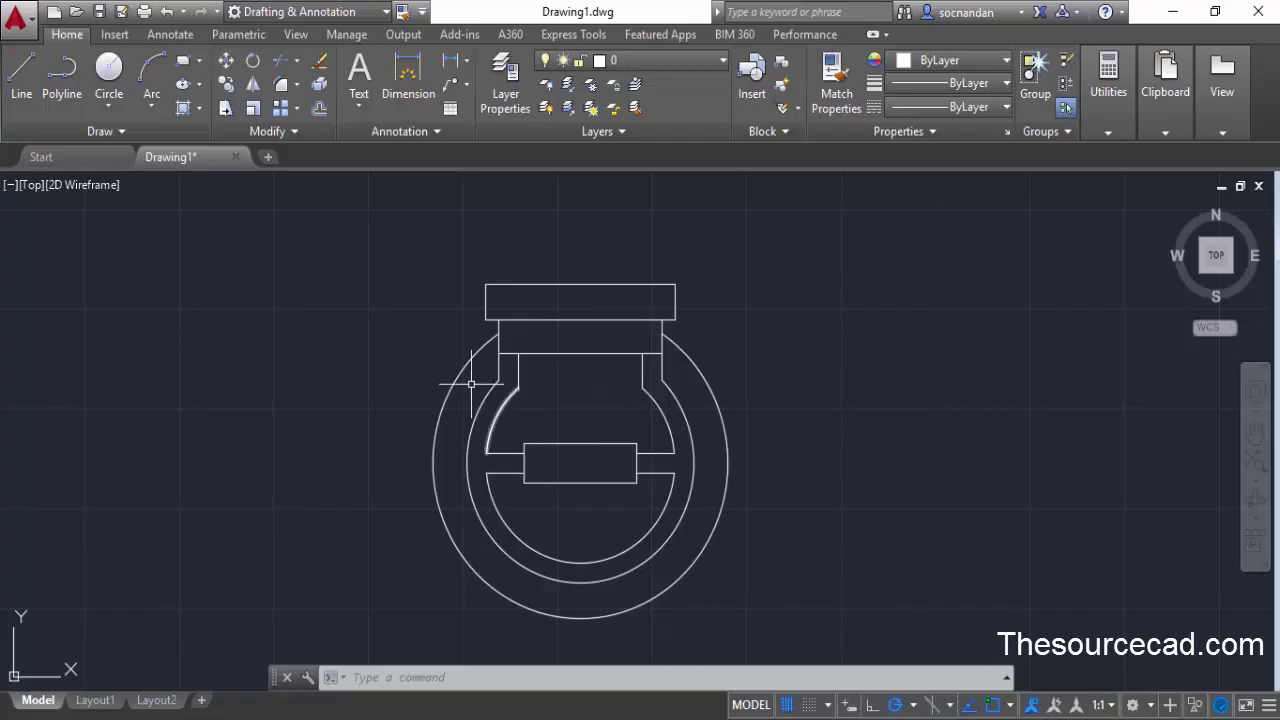
left_click(184, 110)
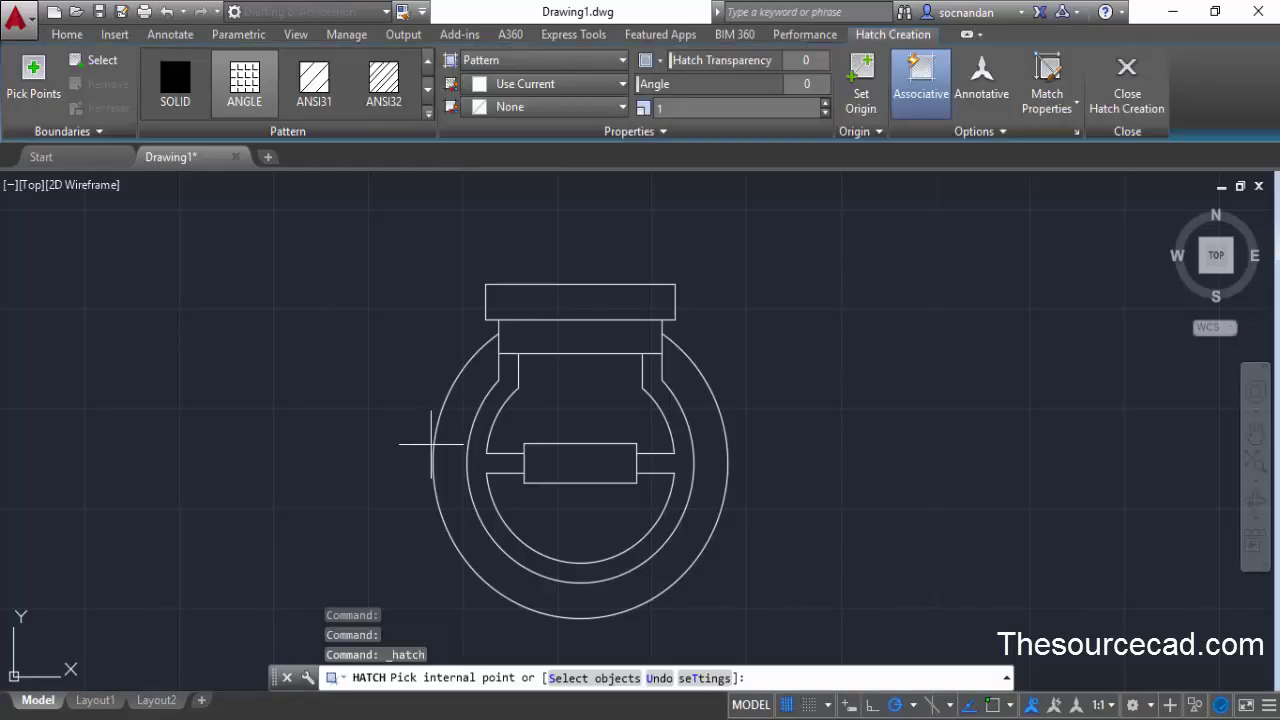
left_click(508, 373)
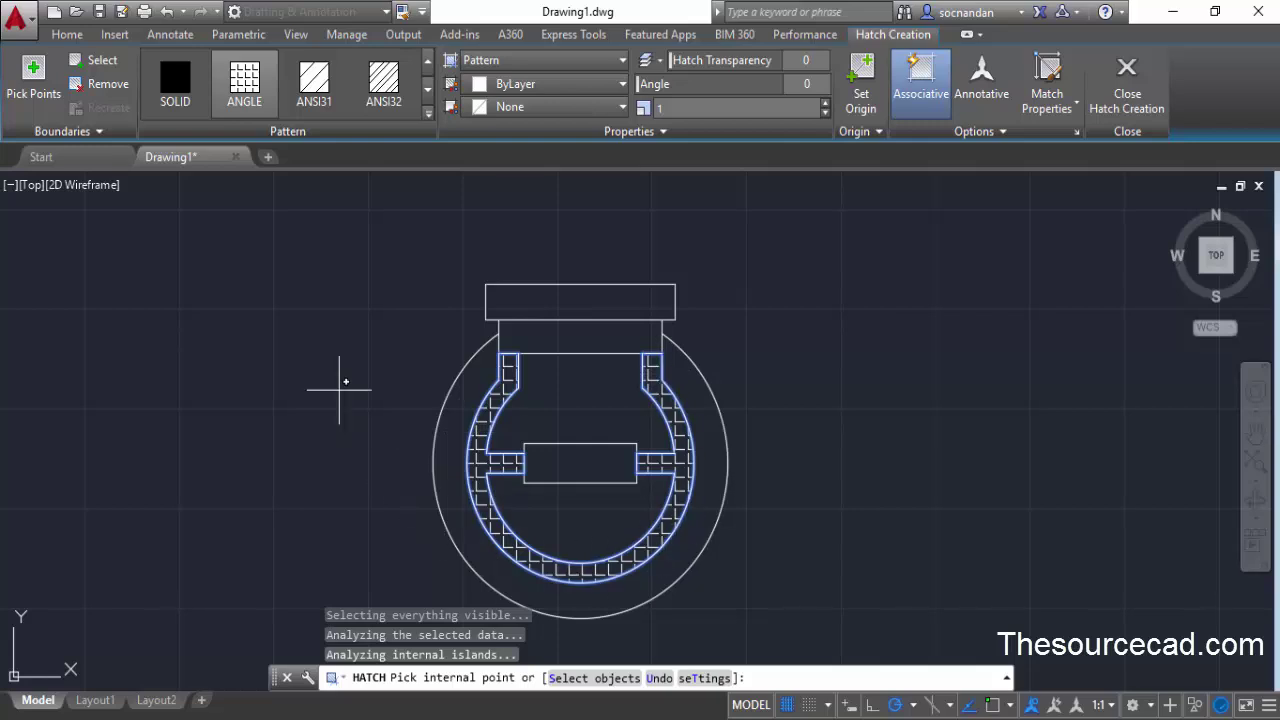
left_click(316, 90)
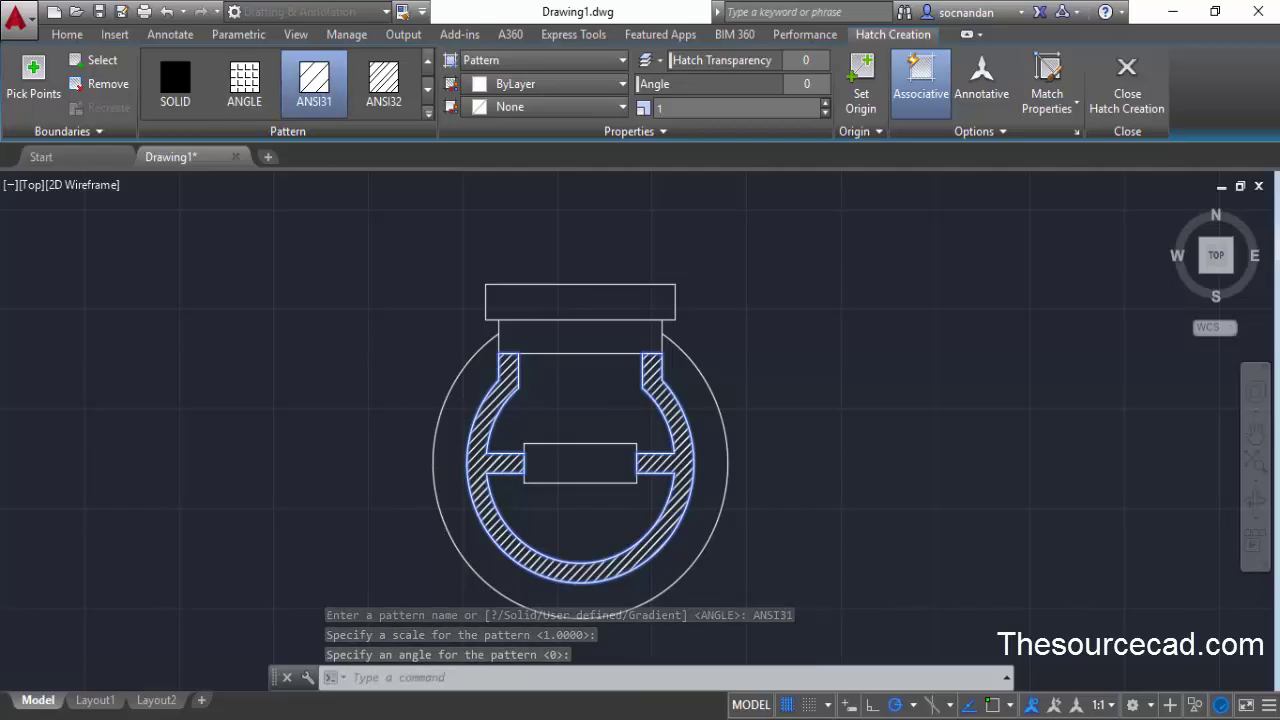
scroll(488, 434, "up", 5)
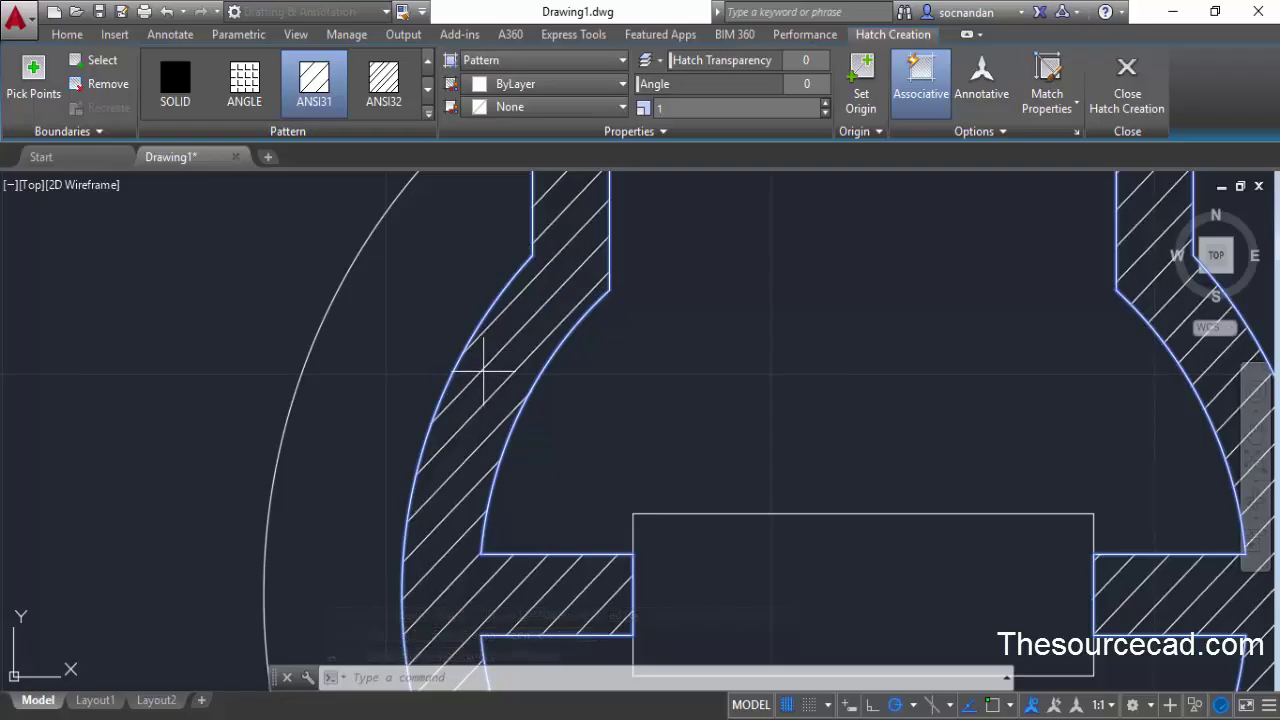
scroll(486, 380, "down", 3)
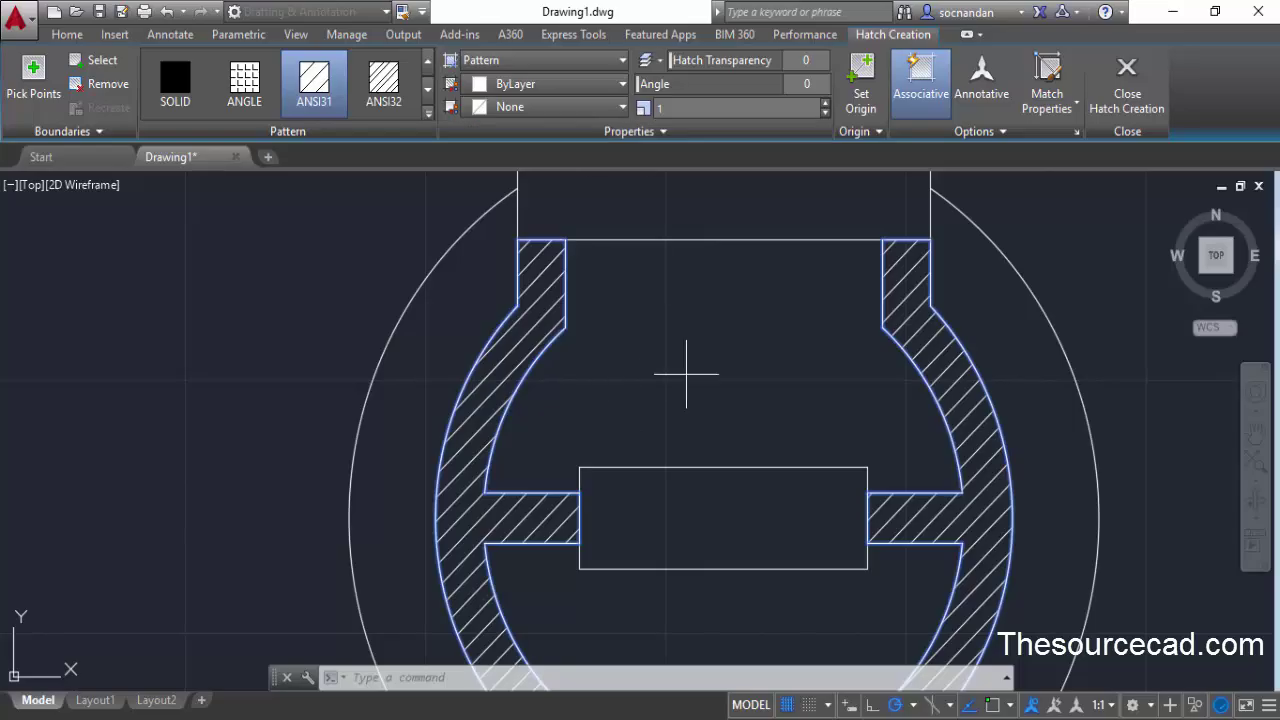
scroll(686, 371, "down", 2)
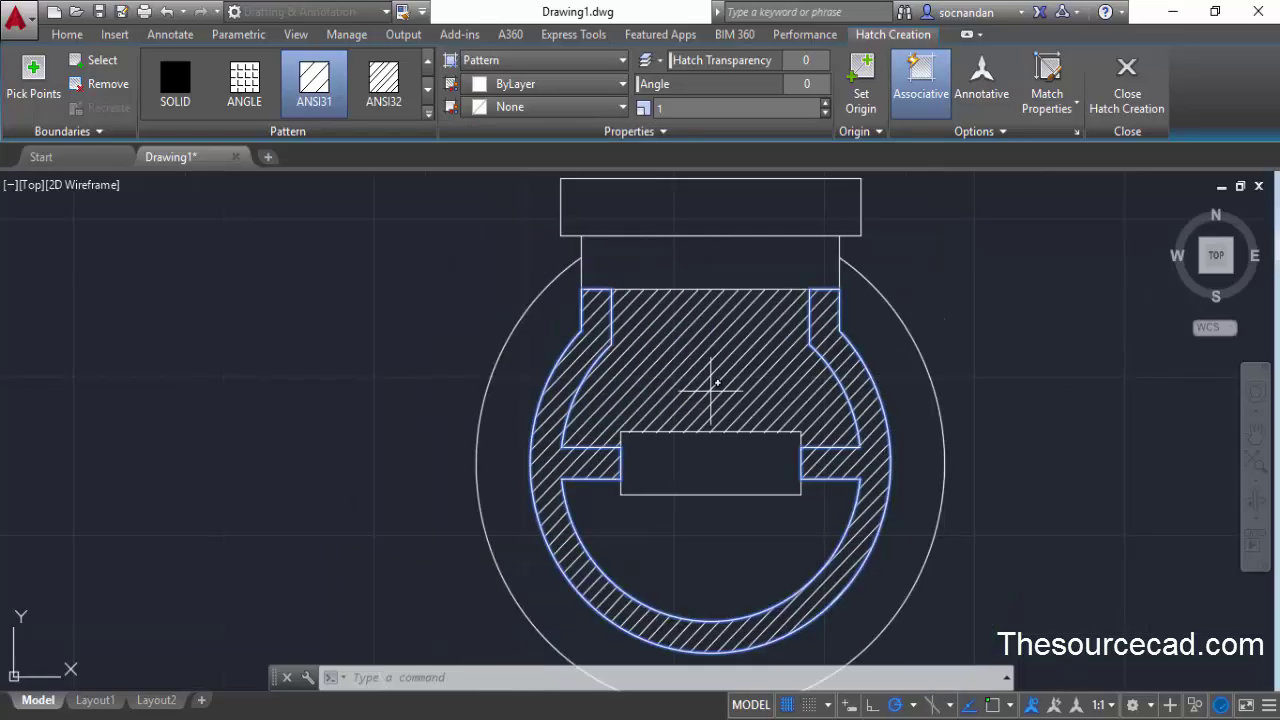
left_click(1128, 82)
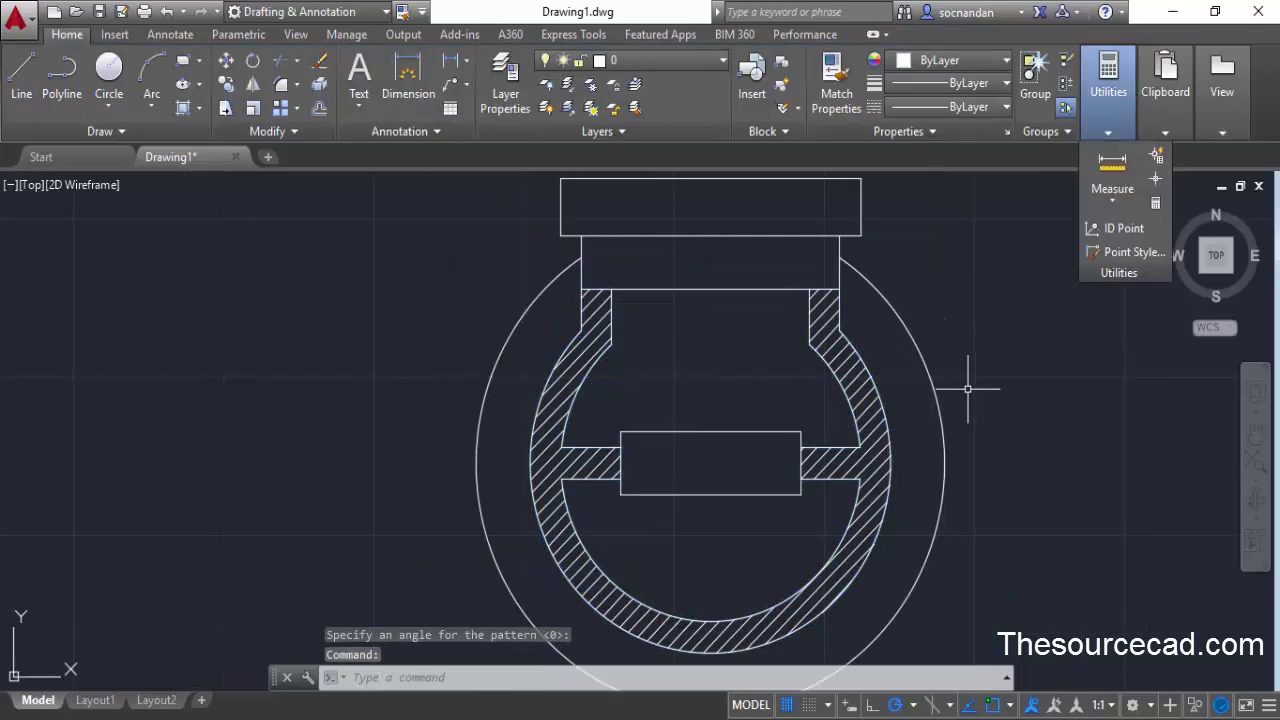
scroll(990, 385, "down", 3)
mouse_move(1014, 391)
middle_mouse_down()
mouse_move(799, 383)
mouse_move(786, 414)
middle_mouse_up()
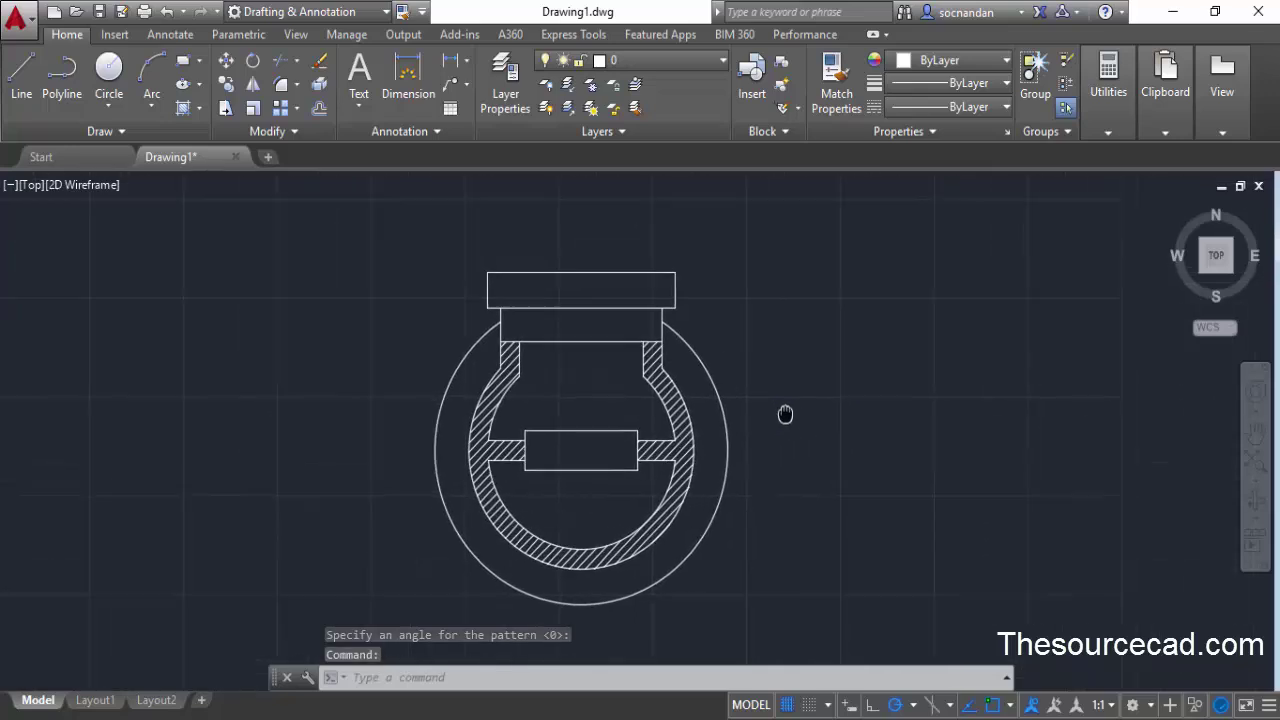